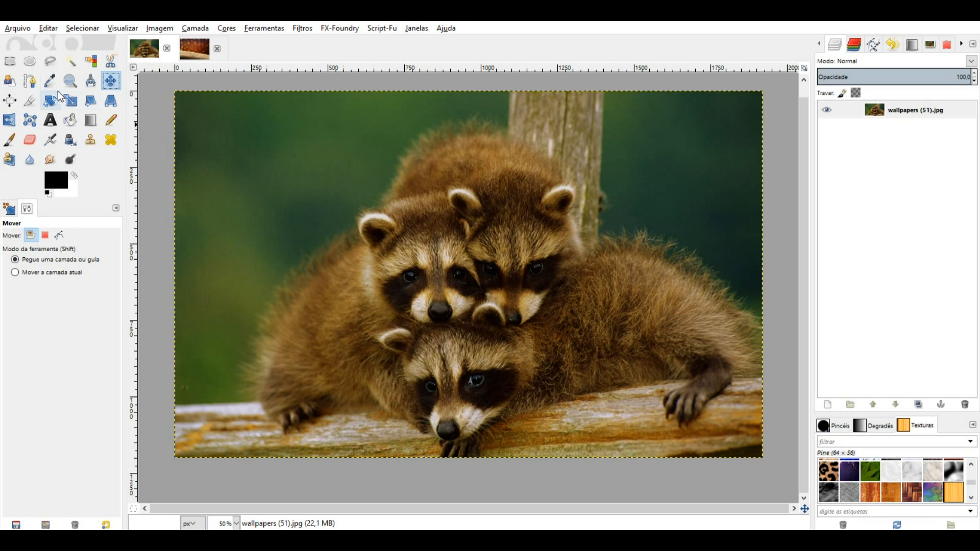
# Duplicate the raccoon photo layer and hide the original layer beneath the copy.
pyautogui.click(31, 82)
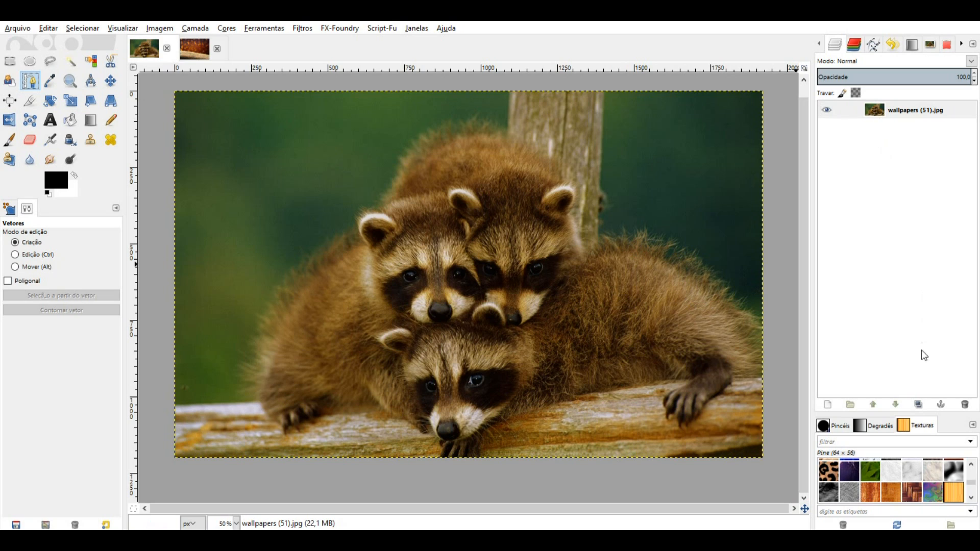
pyautogui.click(919, 404)
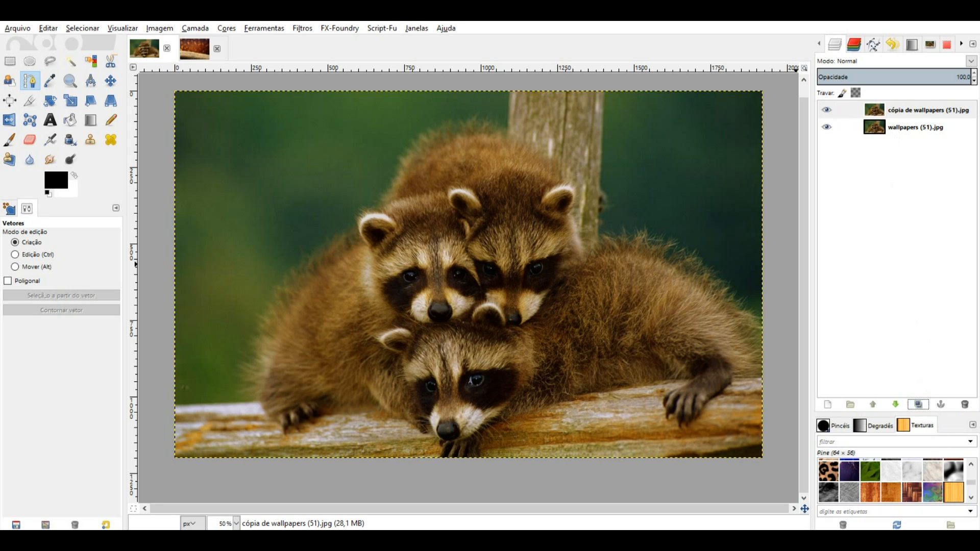
pyautogui.click(826, 127)
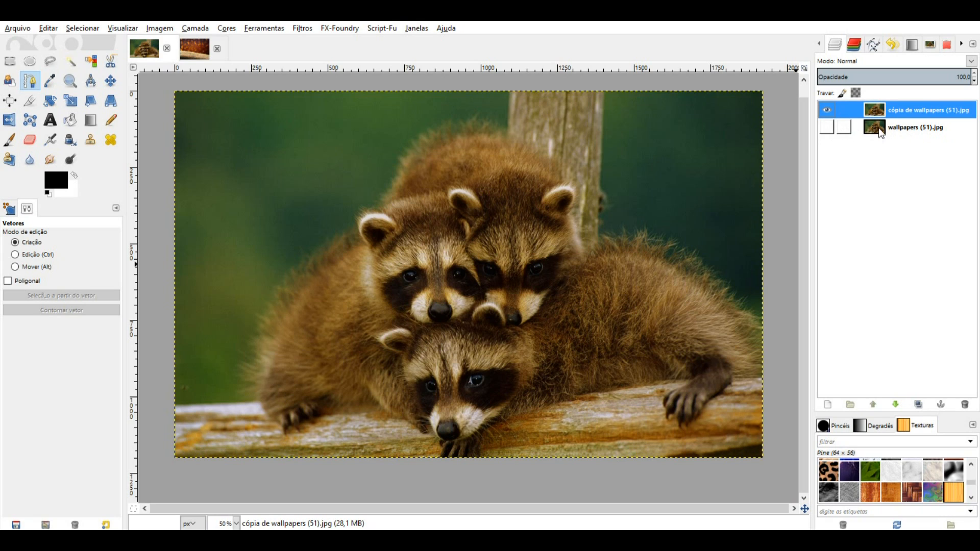
# Rename the hidden original layer as guaxini.
pyautogui.click(918, 134)
pyautogui.doubleClick(917, 134)
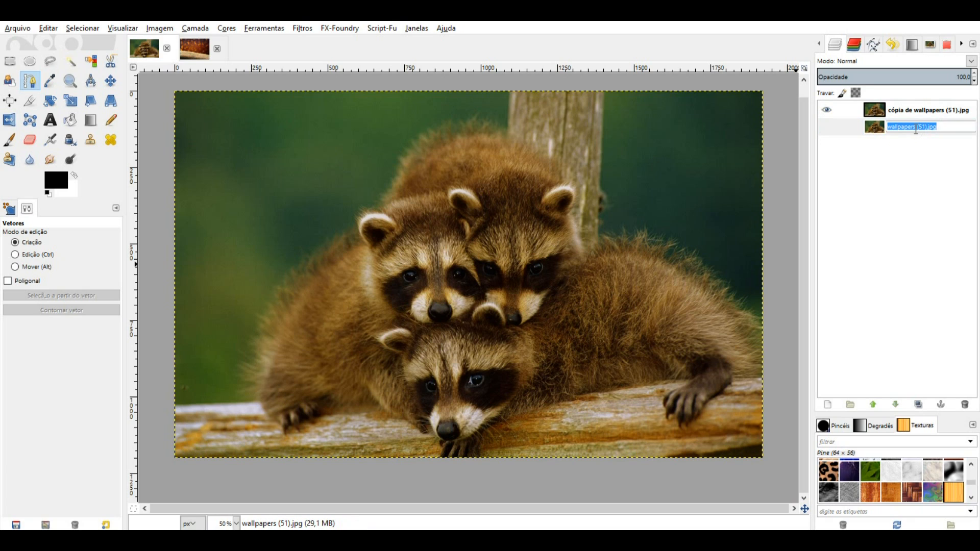
pyautogui.write('guaxini')
pyautogui.press('Return')
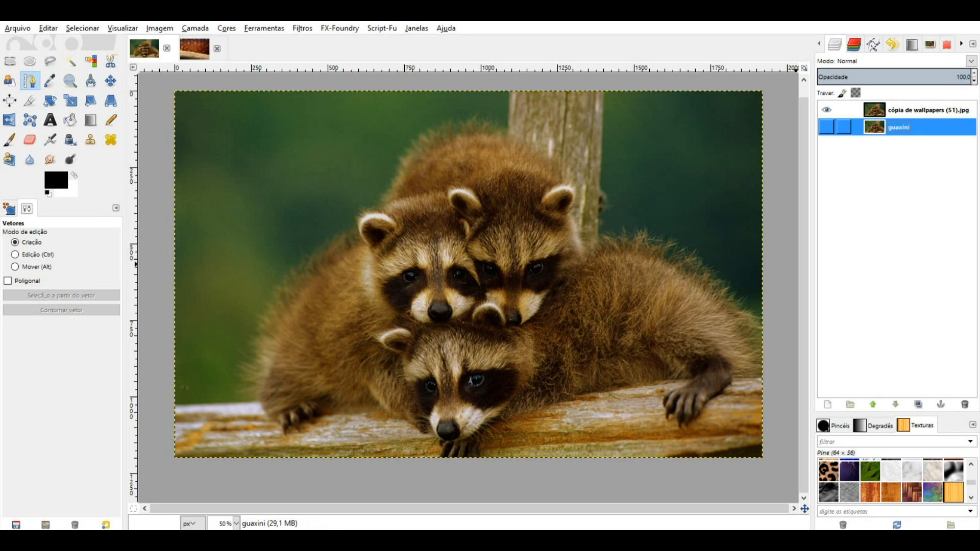
# Rename the duplicated photo layer as edição.
pyautogui.click(925, 112)
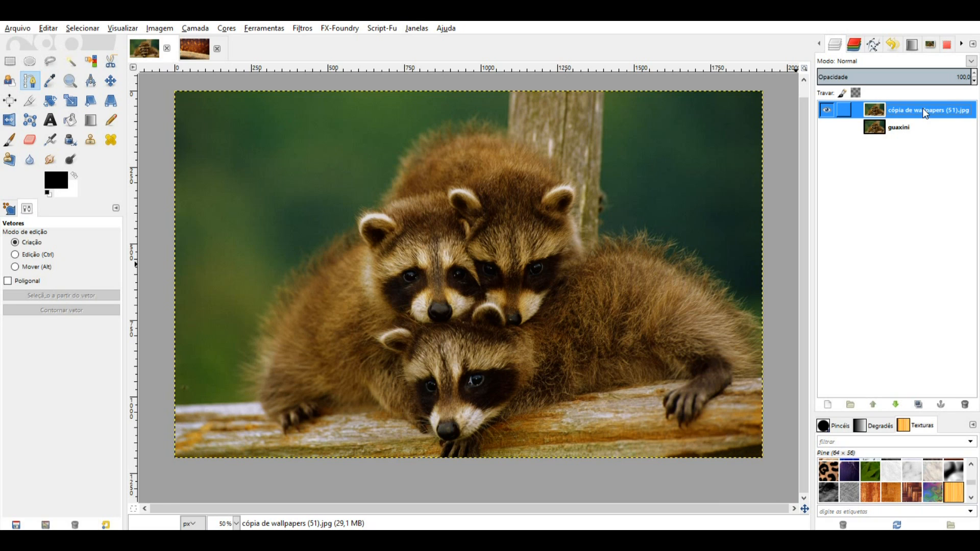
pyautogui.press('a')
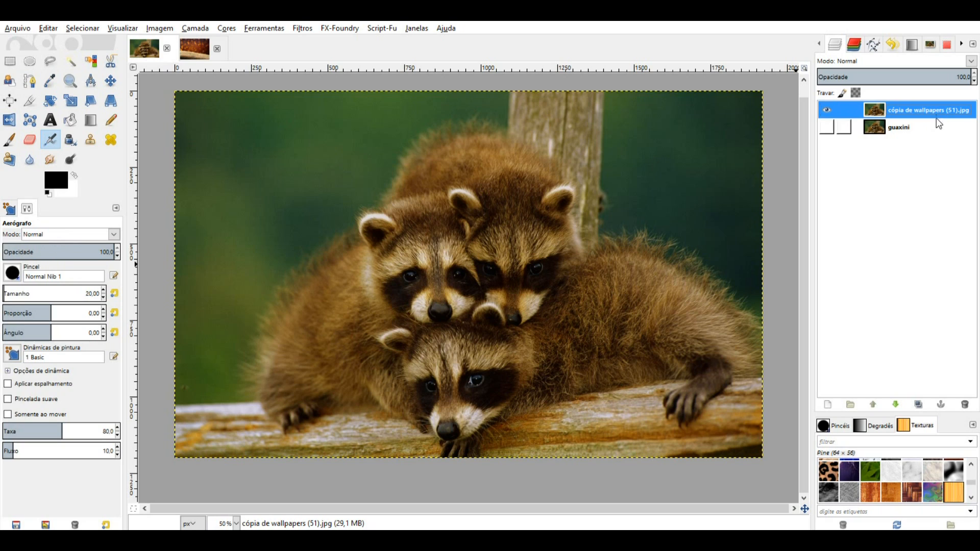
pyautogui.doubleClick(936, 118)
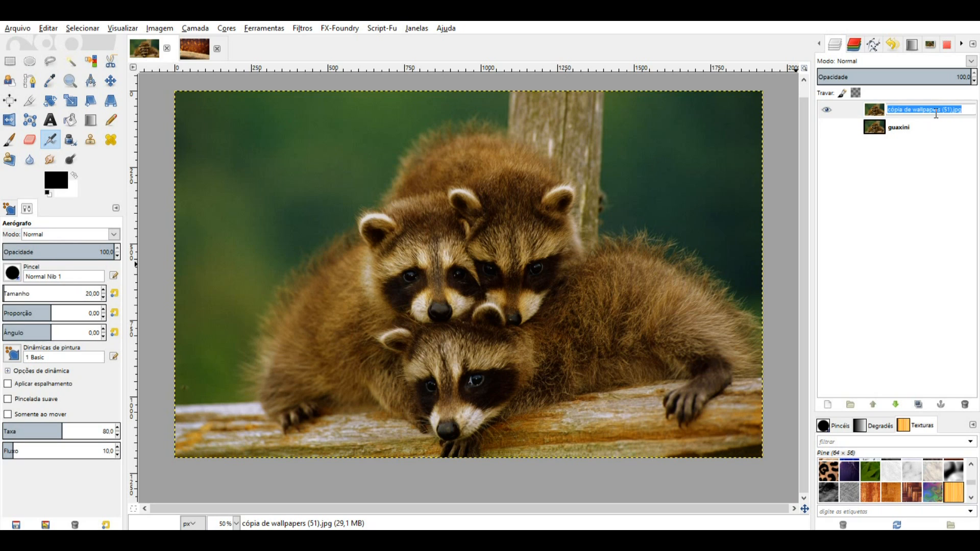
pyautogui.write('edição')
pyautogui.press('Return')
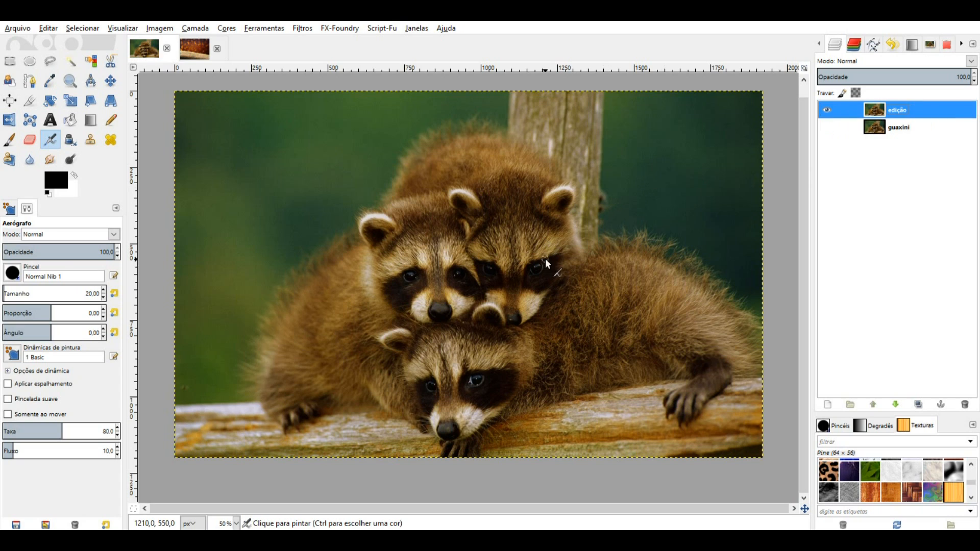
# Start a path on the edição layer at the right raccoon's rump above the log and trace it up the curve of the back.
pyautogui.press('m')
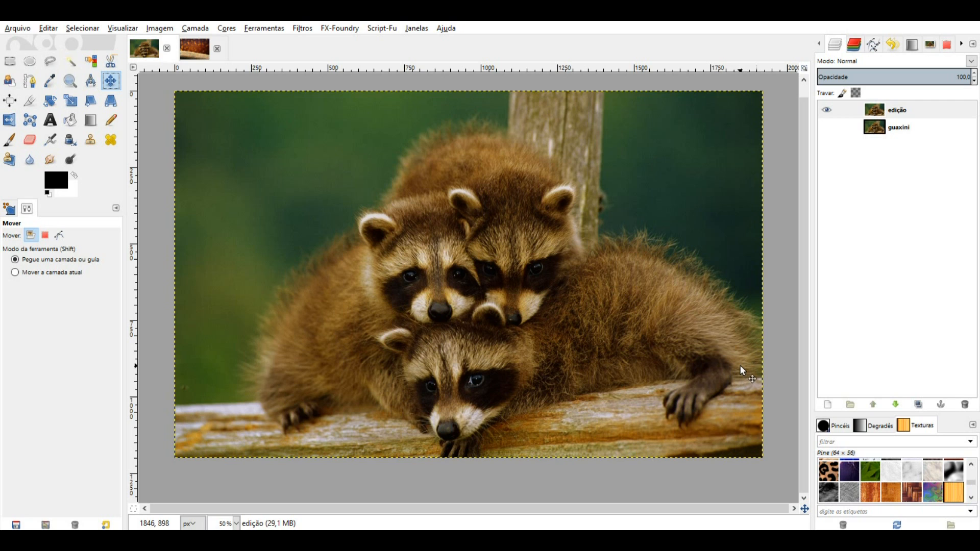
pyautogui.scroll(1, 740, 365)
pyautogui.scroll(1, 739, 365)
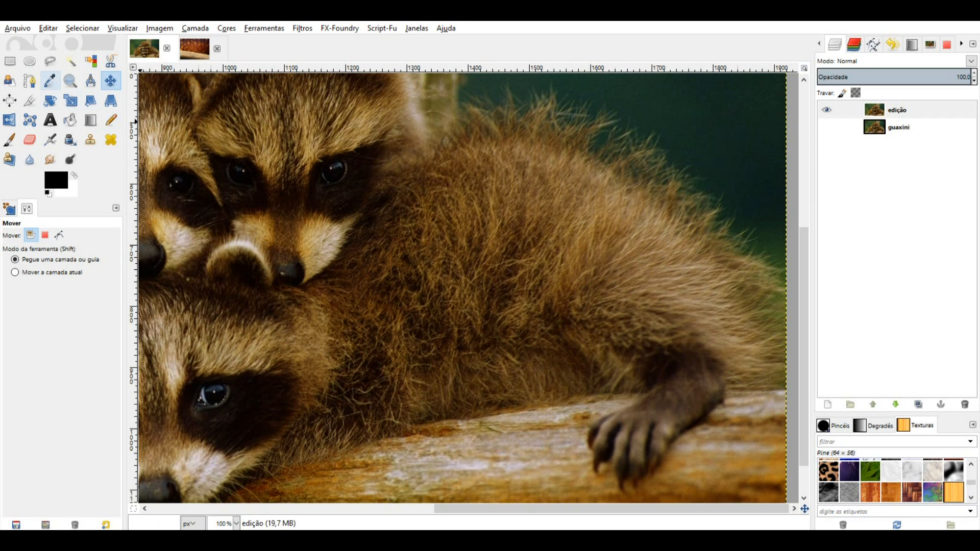
pyautogui.click(30, 81)
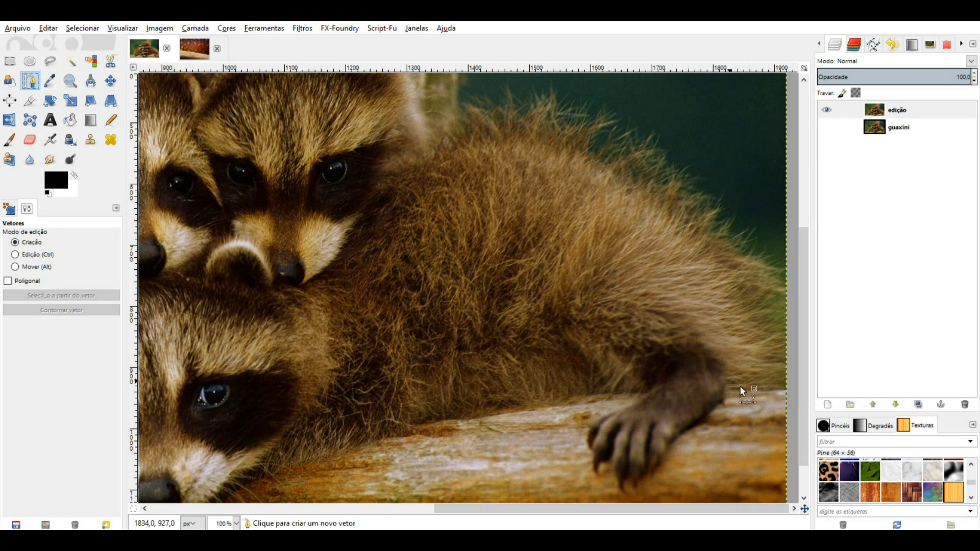
pyautogui.click(766, 379)
pyautogui.click(763, 349)
pyautogui.click(750, 319)
pyautogui.moveTo(727, 281); pyautogui.dragTo(723, 276)
pyautogui.click(704, 248)
pyautogui.click(676, 216)
pyautogui.click(654, 198)
pyautogui.click(631, 180)
pyautogui.moveTo(602, 165); pyautogui.dragTo(592, 160)
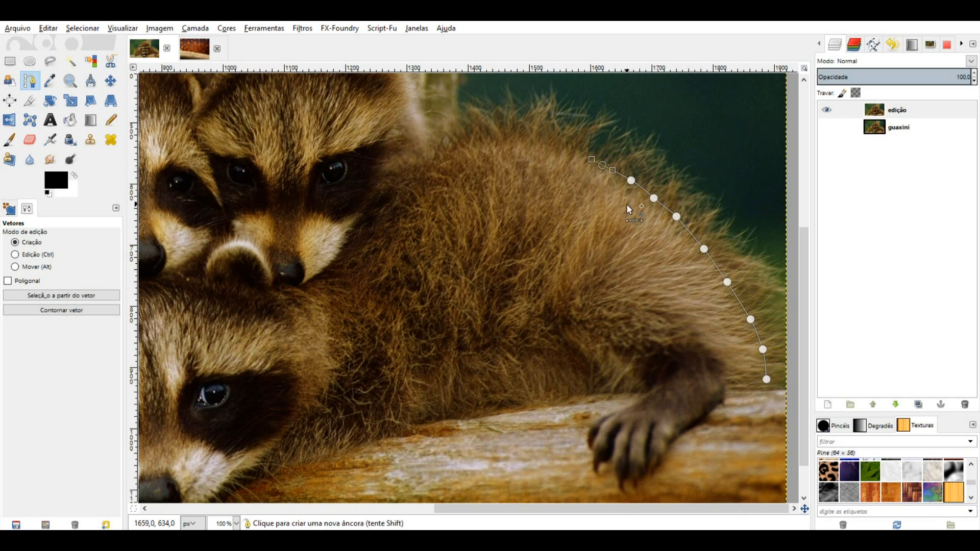
# Continue the path along the top of the right raccoon's back to where it meets the upper raccoon's head.
pyautogui.click(575, 149)
pyautogui.click(560, 145)
pyautogui.click(522, 139)
pyautogui.click(509, 141)
pyautogui.click(488, 142)
pyautogui.click(463, 144)
pyautogui.click(447, 147)
pyautogui.moveTo(474, 155); pyautogui.dragTo(641, 252)
pyautogui.click(601, 246)
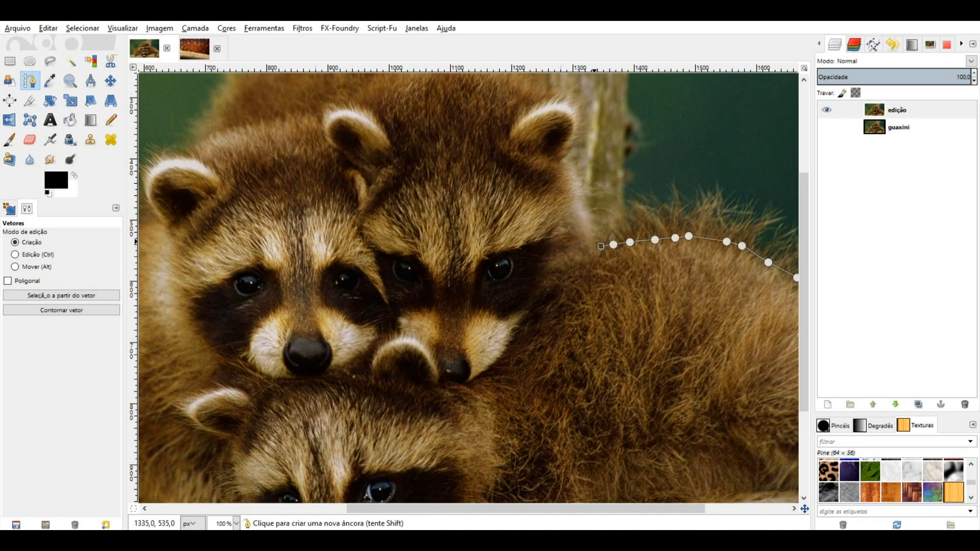
# Extend the path up the side of the upper raccoon's head to the base of its right-hand ear.
pyautogui.click(588, 237)
pyautogui.click(589, 229)
pyautogui.click(585, 217)
pyautogui.click(580, 207)
pyautogui.click(578, 195)
pyautogui.click(574, 183)
pyautogui.click(572, 172)
pyautogui.click(563, 164)
# Trace the path closely up the outer edge of the upper raccoon's right-hand ear.
pyautogui.scroll(2, 561, 161)
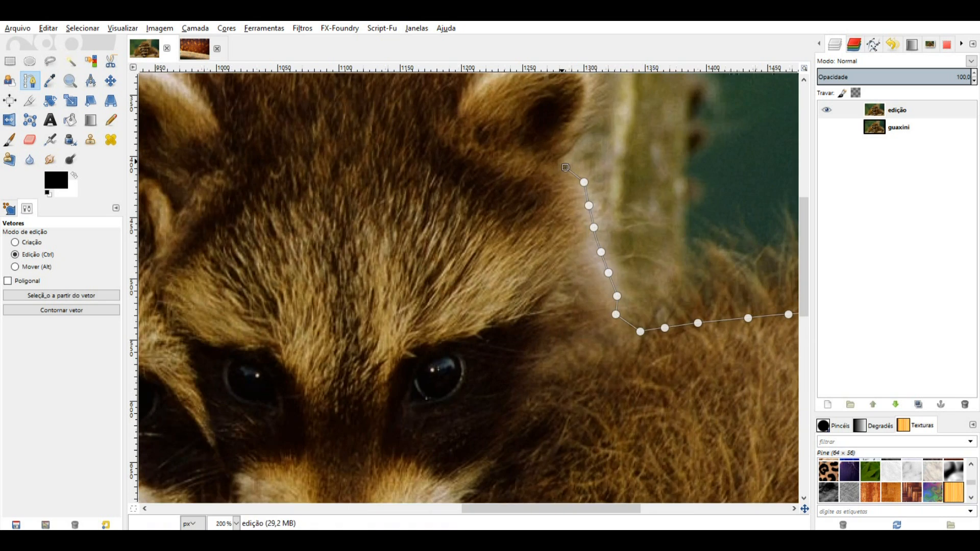
pyautogui.scroll(1, 561, 162)
pyautogui.moveTo(563, 160); pyautogui.dragTo(483, 246)
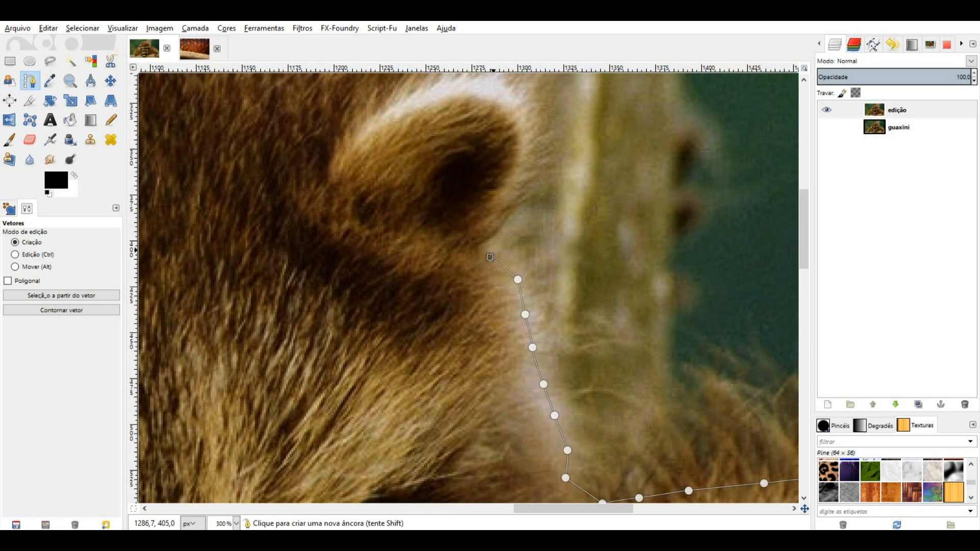
pyautogui.click(483, 246)
pyautogui.click(489, 238)
pyautogui.click(495, 233)
pyautogui.click(517, 202)
pyautogui.click(522, 193)
pyautogui.click(527, 179)
pyautogui.click(530, 164)
pyautogui.click(531, 147)
pyautogui.click(531, 130)
pyautogui.click(532, 115)
# Carry the path over the tip of that ear and onto the rear fur in front of the wooden post.
pyautogui.moveTo(538, 94); pyautogui.dragTo(631, 295)
pyautogui.scroll(-1, 632, 294)
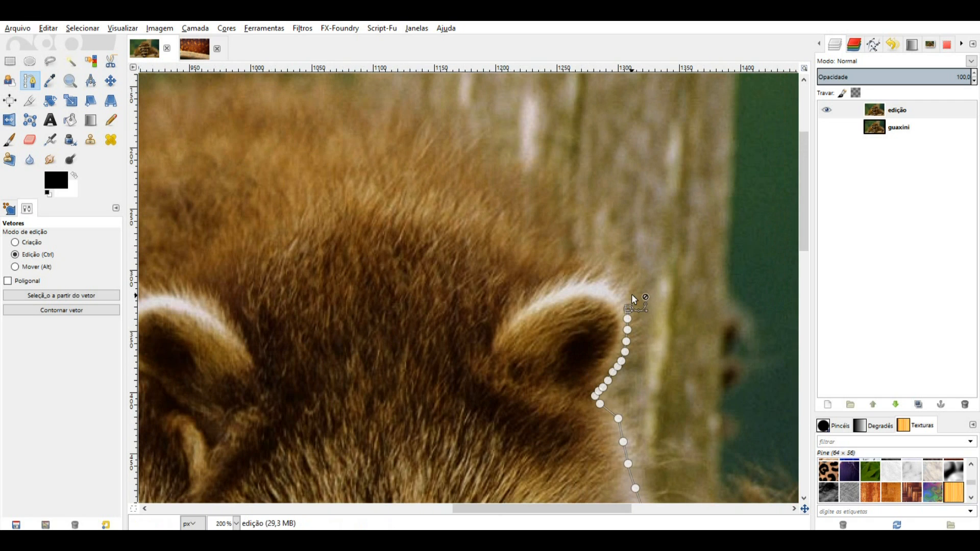
pyautogui.click(622, 300)
pyautogui.click(620, 292)
pyautogui.click(611, 284)
pyautogui.click(596, 275)
pyautogui.click(579, 269)
pyautogui.click(554, 261)
pyautogui.click(535, 245)
pyautogui.click(526, 233)
pyautogui.click(519, 221)
# Continue the path across the top of the rear raccoon's back, from the wooden post toward the green background.
pyautogui.press('ctrl')
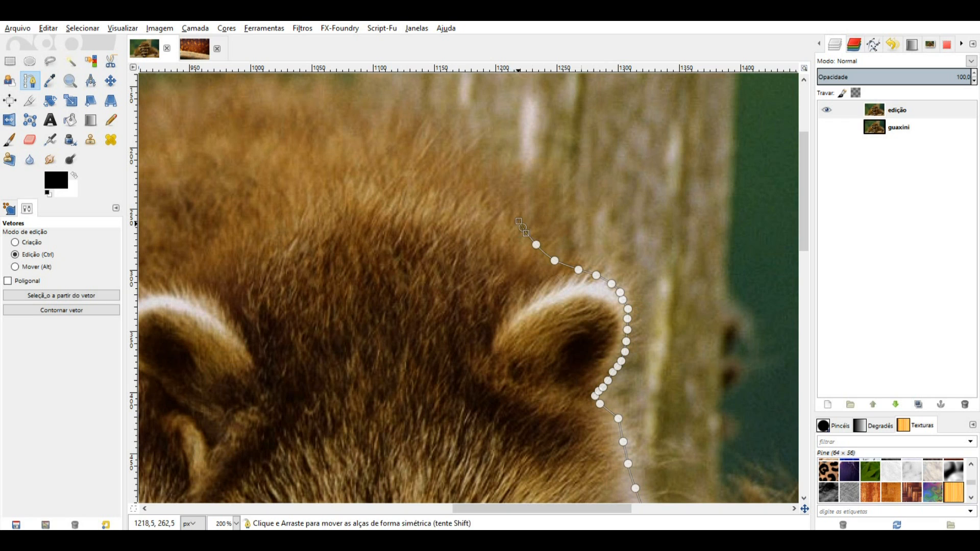
pyautogui.scroll(-2, 522, 227)
pyautogui.click(484, 205)
pyautogui.click(454, 191)
pyautogui.click(426, 180)
pyautogui.moveTo(440, 195); pyautogui.dragTo(758, 234)
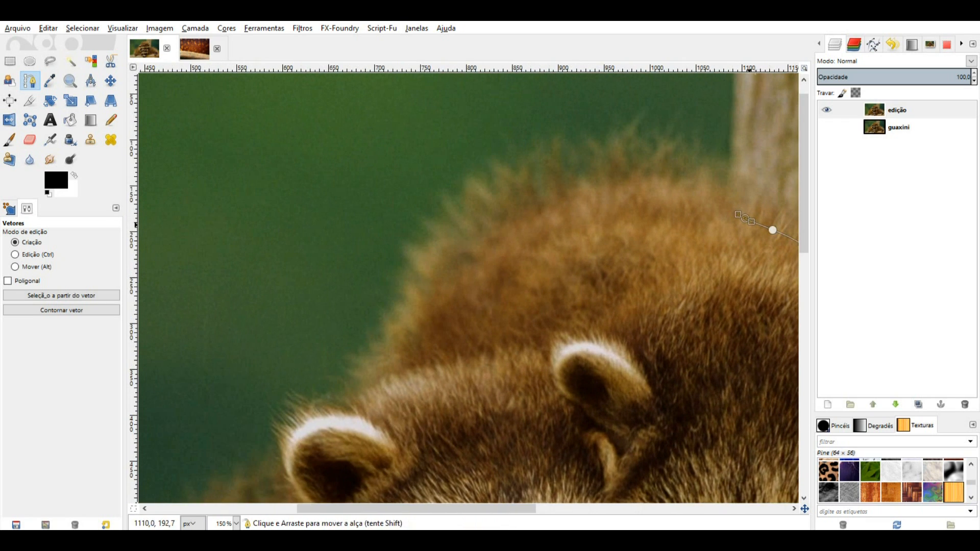
pyautogui.click(721, 204)
pyautogui.click(678, 188)
pyautogui.click(652, 184)
pyautogui.click(630, 184)
pyautogui.click(597, 191)
# Trace the path down the upper left curve of the rear raccoon's back.
pyautogui.moveTo(574, 194); pyautogui.dragTo(597, 114)
pyautogui.moveTo(677, 118); pyautogui.dragTo(681, 103)
pyautogui.click(586, 104)
pyautogui.click(564, 114)
pyautogui.click(537, 125)
pyautogui.click(521, 136)
pyautogui.click(499, 151)
pyautogui.click(485, 165)
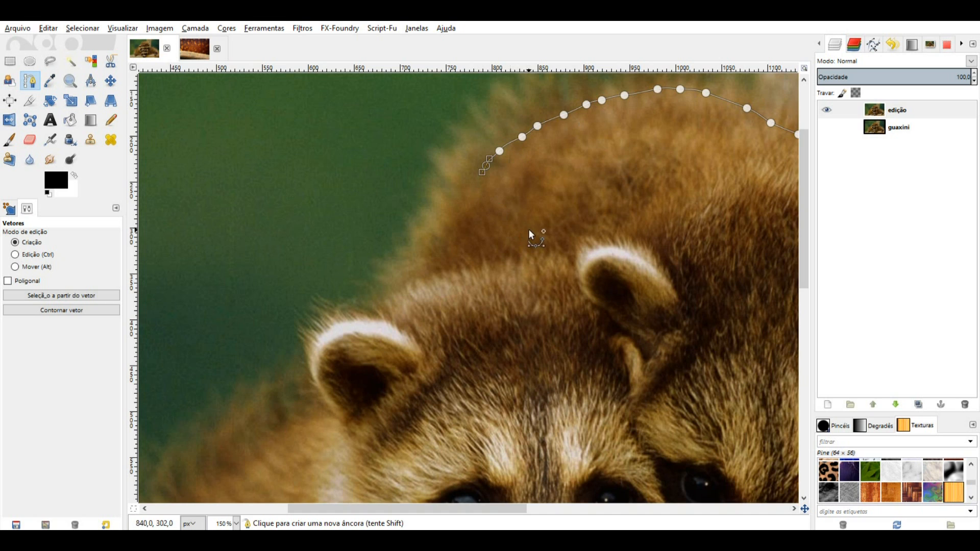
# Extend the path down the rear raccoon's left side and onto the top of the left raccoon's head.
pyautogui.moveTo(529, 230); pyautogui.dragTo(551, 113)
pyautogui.moveTo(584, 143); pyautogui.dragTo(566, 270)
pyautogui.click(463, 213)
pyautogui.click(451, 240)
pyautogui.click(446, 258)
pyautogui.click(438, 281)
pyautogui.click(435, 293)
pyautogui.moveTo(434, 293); pyautogui.dragTo(702, 167)
pyautogui.click(697, 169)
pyautogui.click(679, 173)
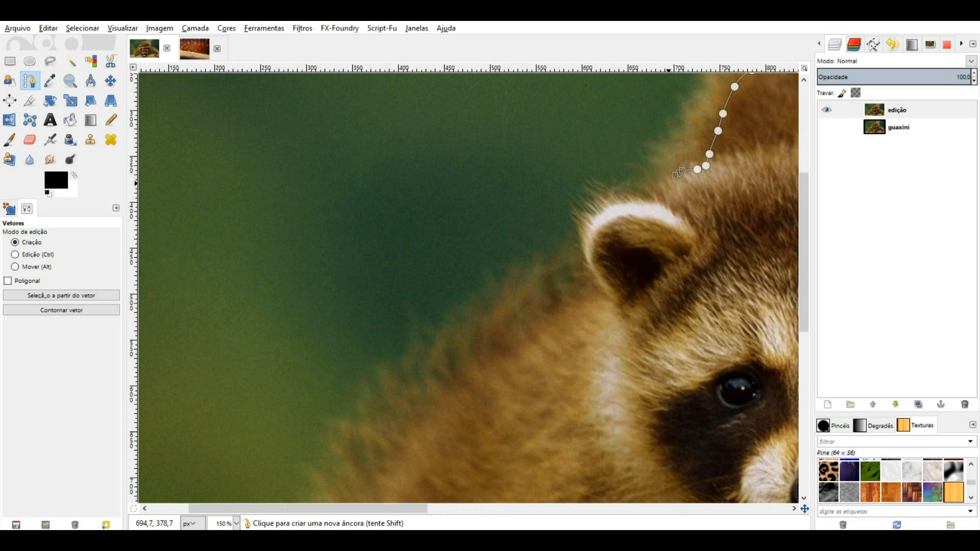
# Trace the path around the outside of the left raccoon's ear down to its base.
pyautogui.click(668, 183)
pyautogui.click(662, 193)
pyautogui.click(652, 200)
pyautogui.click(639, 200)
pyautogui.click(621, 197)
pyautogui.click(613, 199)
pyautogui.click(604, 203)
pyautogui.click(595, 209)
pyautogui.click(590, 219)
pyautogui.click(588, 235)
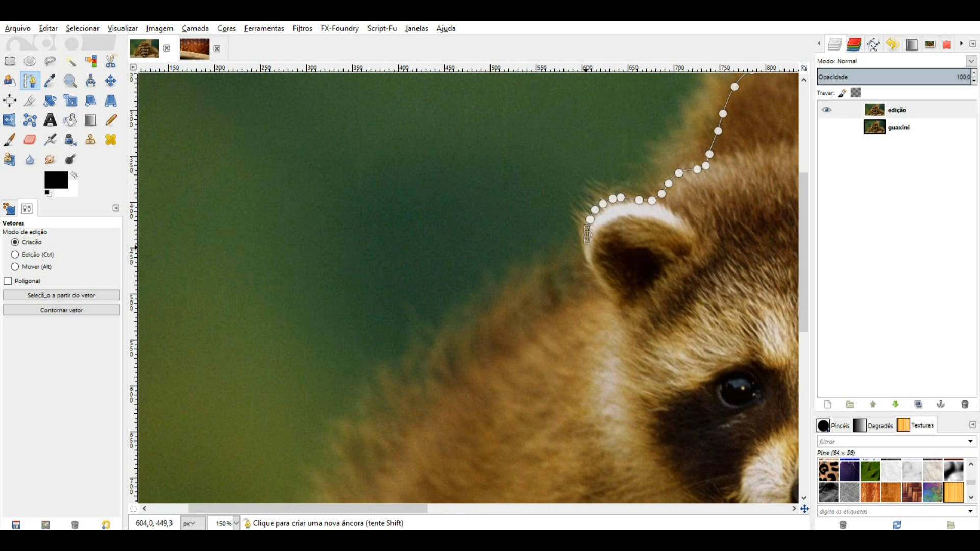
pyautogui.click(583, 250)
pyautogui.click(582, 262)
pyautogui.click(585, 278)
pyautogui.click(588, 295)
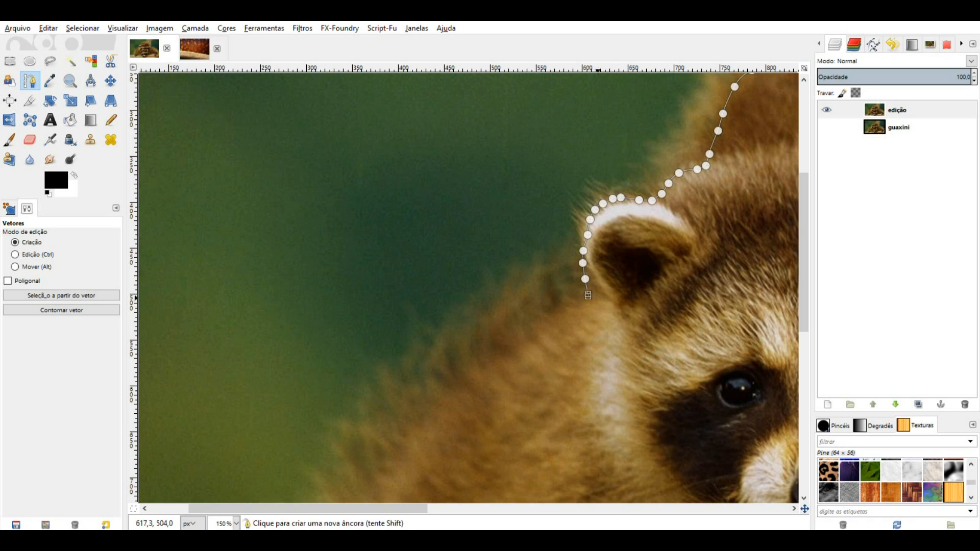
# Continue the path from the ear base down the slope of the left raccoon's upper back.
pyautogui.moveTo(600, 290); pyautogui.dragTo(659, 144)
pyautogui.scroll(-1, 631, 162)
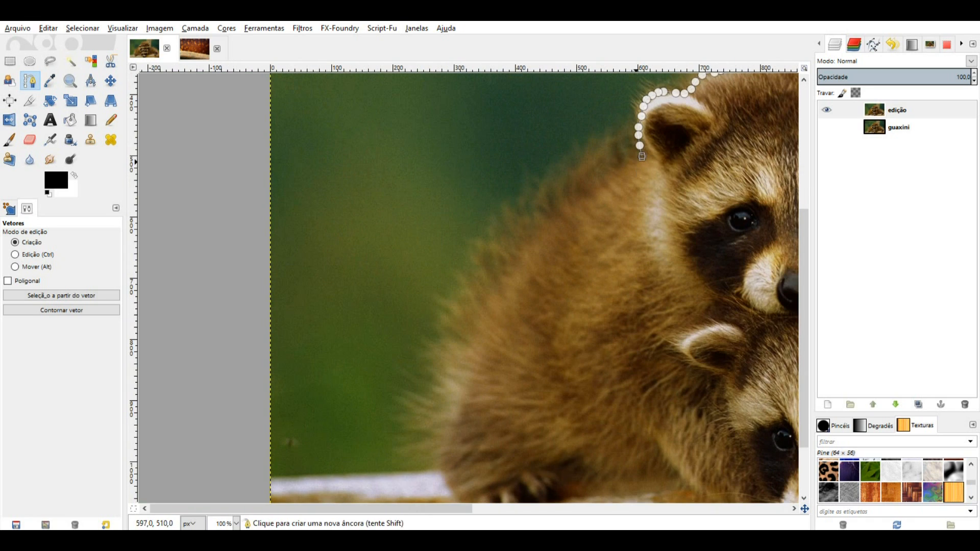
pyautogui.click(631, 163)
pyautogui.click(614, 170)
pyautogui.click(601, 178)
pyautogui.click(585, 189)
pyautogui.click(569, 204)
pyautogui.click(534, 244)
pyautogui.click(520, 261)
pyautogui.click(514, 278)
# Trace the path down the left raccoon's lower back and rump to the wooden log.
pyautogui.moveTo(518, 296); pyautogui.dragTo(548, 172)
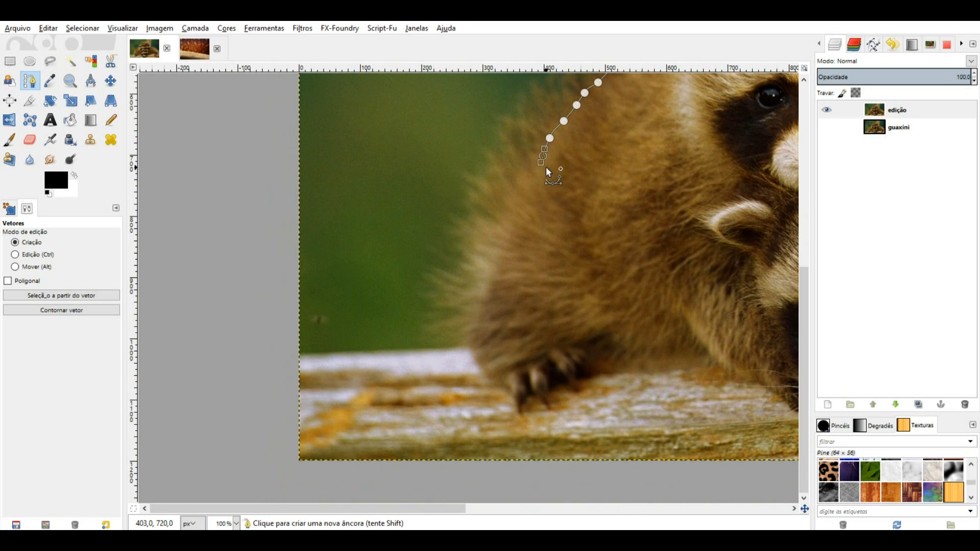
pyautogui.click(528, 169)
pyautogui.click(524, 176)
pyautogui.click(522, 185)
pyautogui.click(512, 220)
pyautogui.click(504, 238)
pyautogui.click(499, 248)
pyautogui.click(490, 266)
pyautogui.click(485, 278)
pyautogui.click(480, 291)
pyautogui.click(474, 301)
pyautogui.click(472, 319)
pyautogui.click(470, 333)
pyautogui.moveTo(470, 338); pyautogui.dragTo(468, 342)
# Trace the path along the bottom of the left raccoon's rump and down the outer edge of its paw on the log.
pyautogui.moveTo(508, 308); pyautogui.dragTo(447, 198)
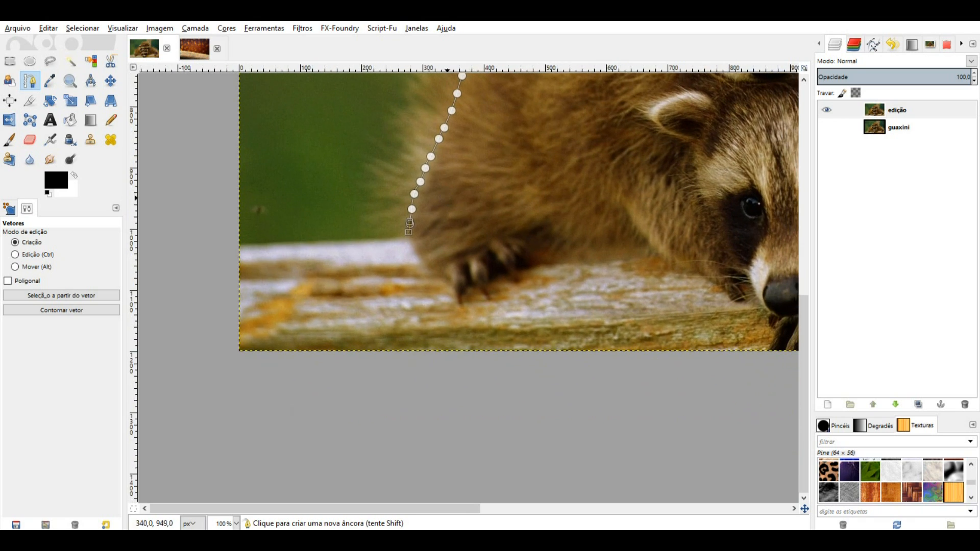
pyautogui.scroll(3, 411, 243)
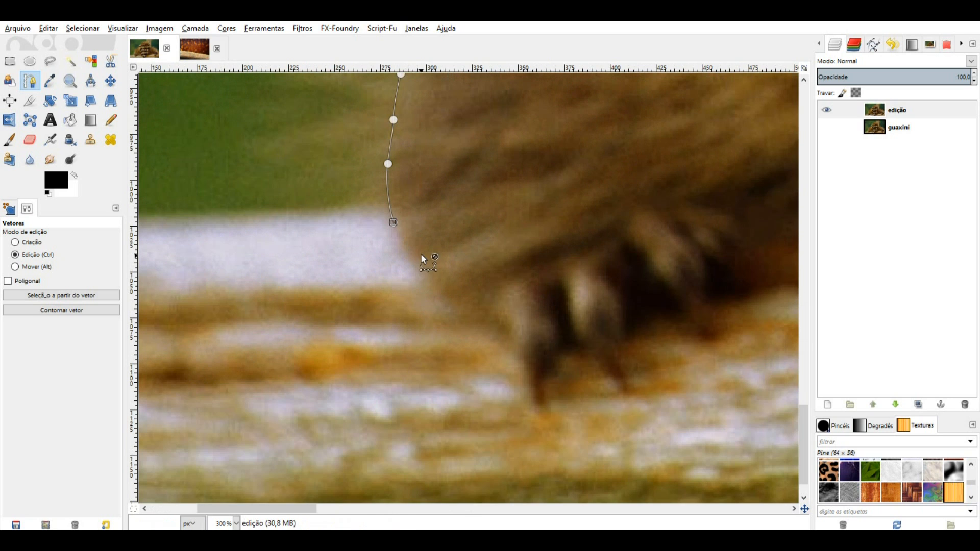
pyautogui.click(399, 234)
pyautogui.click(404, 246)
pyautogui.click(414, 260)
pyautogui.click(420, 274)
pyautogui.click(436, 294)
pyautogui.click(447, 301)
pyautogui.click(460, 306)
pyautogui.click(475, 306)
pyautogui.click(488, 308)
pyautogui.click(498, 315)
pyautogui.click(507, 325)
pyautogui.click(516, 347)
pyautogui.moveTo(521, 357); pyautogui.dragTo(524, 358)
# Outline the tip of the paw's leftmost claw and bring the path back up its inner side.
pyautogui.moveTo(529, 368); pyautogui.dragTo(425, 218)
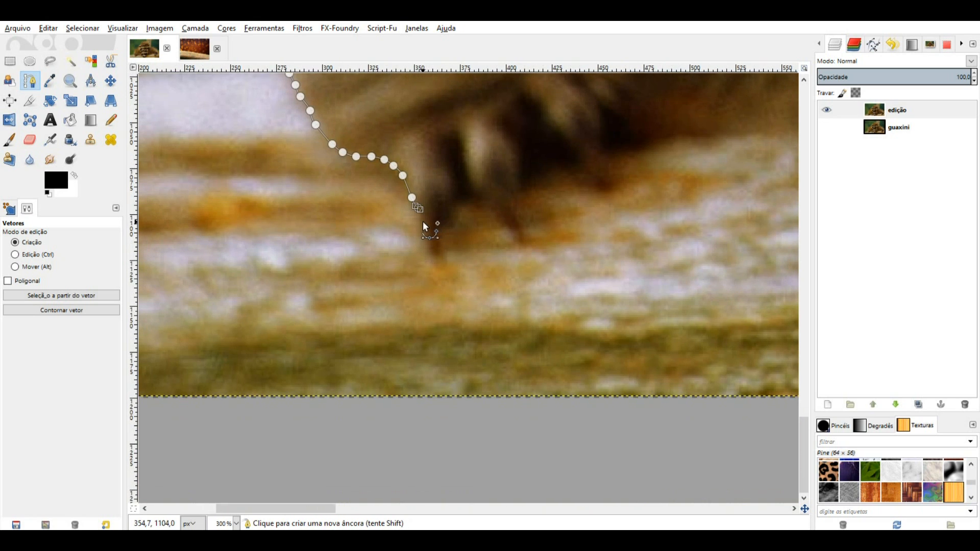
pyautogui.click(417, 207)
pyautogui.click(423, 219)
pyautogui.click(423, 228)
pyautogui.click(426, 242)
pyautogui.click(429, 249)
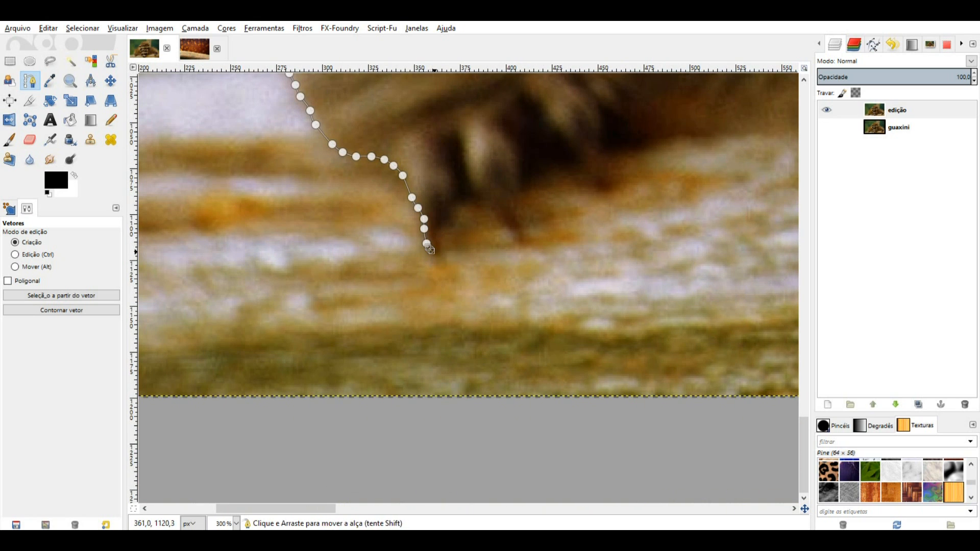
pyautogui.click(438, 250)
pyautogui.click(438, 243)
pyautogui.click(439, 233)
pyautogui.click(438, 223)
pyautogui.click(445, 217)
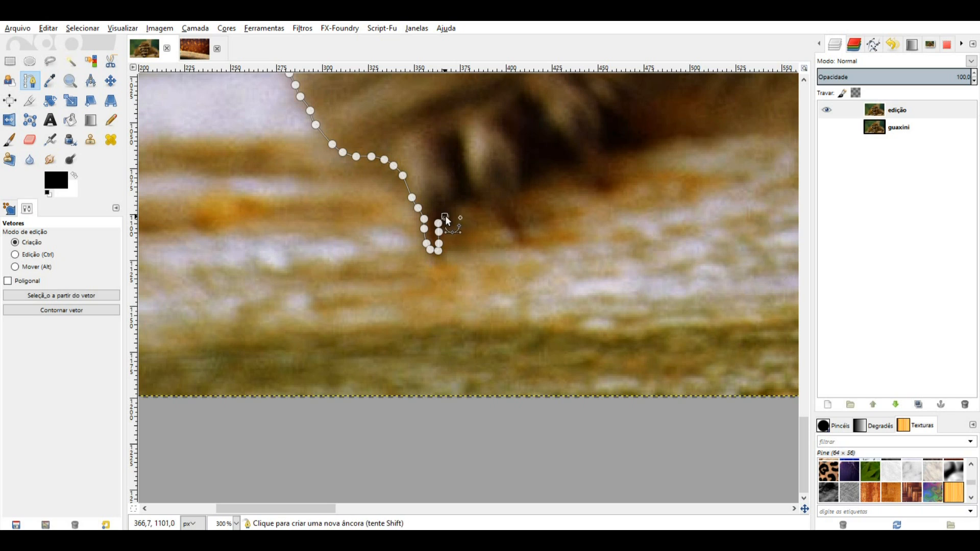
# Continue the path along the left raccoon's toes from the first claw and around the tip of the second claw.
pyautogui.click(469, 200)
pyautogui.click(479, 199)
pyautogui.click(485, 202)
pyautogui.click(492, 212)
pyautogui.click(499, 221)
pyautogui.click(508, 229)
pyautogui.click(518, 229)
pyautogui.click(518, 219)
# Bring the path up the second claw's inner side and along the toe edge to the third claw.
pyautogui.click(514, 202)
pyautogui.click(516, 193)
pyautogui.click(521, 185)
pyautogui.click(527, 182)
pyautogui.click(538, 176)
pyautogui.click(549, 172)
pyautogui.click(559, 165)
pyautogui.click(568, 161)
pyautogui.click(578, 164)
# Outline the left raccoon's third claw and bring the path back up its inner side.
pyautogui.click(587, 180)
pyautogui.click(596, 188)
pyautogui.click(611, 191)
pyautogui.click(614, 178)
pyautogui.moveTo(608, 158); pyautogui.dragTo(466, 298)
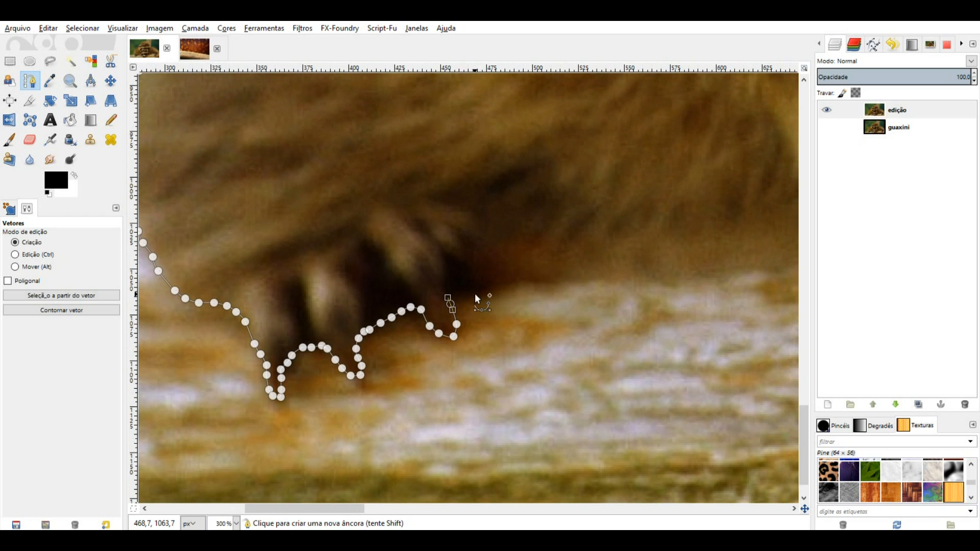
# Trace the lower edge of the left raccoon's body along the log toward the front raccoon's face.
pyautogui.click(468, 294)
pyautogui.click(509, 277)
pyautogui.moveTo(530, 252); pyautogui.dragTo(567, 228)
pyautogui.moveTo(593, 226); pyautogui.dragTo(299, 221)
pyautogui.click(299, 220)
pyautogui.click(359, 220)
pyautogui.click(429, 215)
pyautogui.click(458, 213)
pyautogui.click(507, 234)
pyautogui.moveTo(565, 271); pyautogui.dragTo(398, 179)
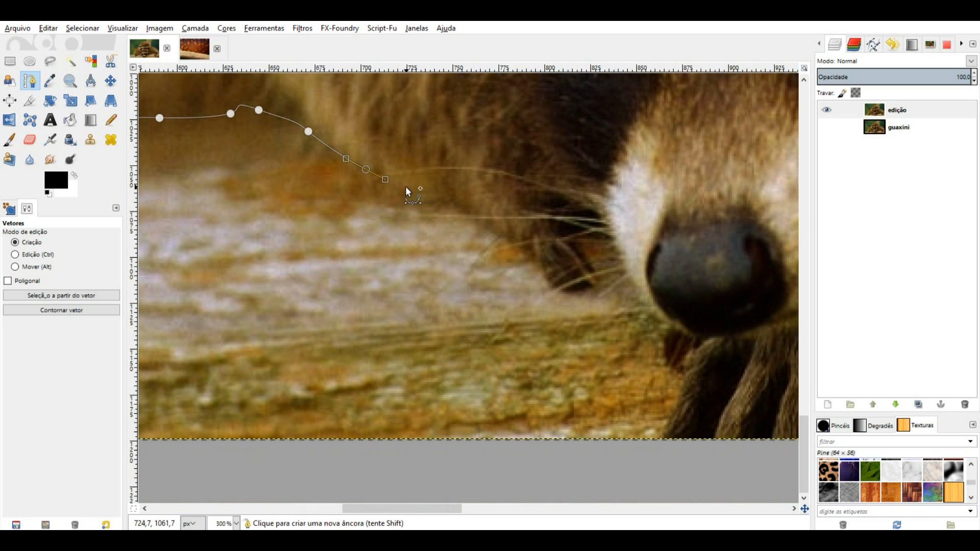
# Trace down the fur edge and around the small paw tip beside the front raccoon's muzzle.
pyautogui.click(393, 188)
pyautogui.moveTo(496, 223); pyautogui.dragTo(333, 189)
pyautogui.click(360, 209)
pyautogui.click(369, 219)
pyautogui.click(419, 249)
pyautogui.click(426, 241)
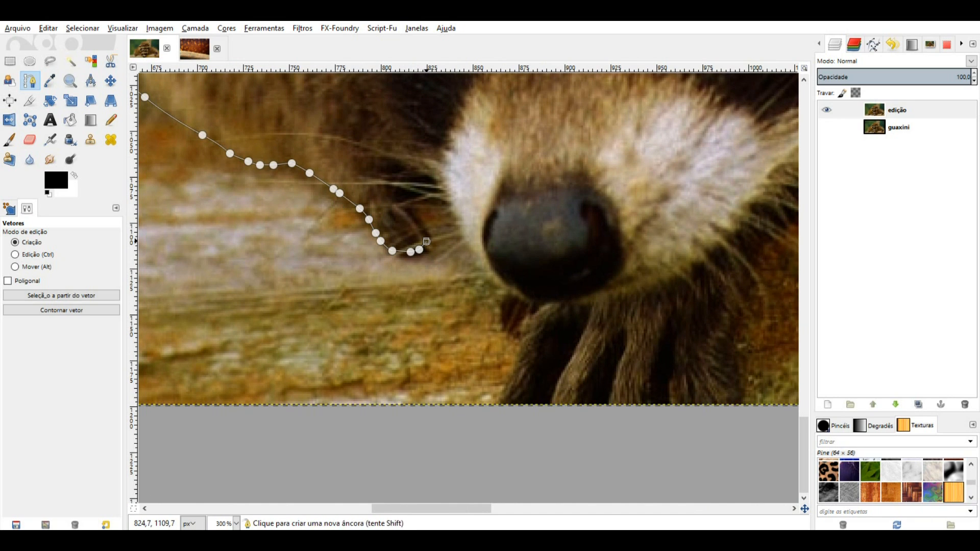
pyautogui.click(425, 225)
pyautogui.click(432, 218)
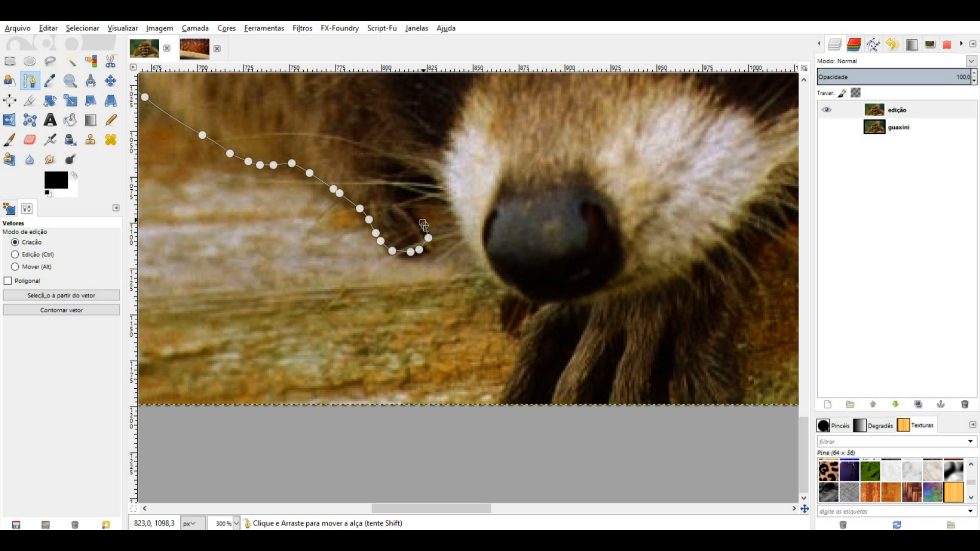
# Continue the path from the small paw along the muzzle edge to just beneath the front raccoon's nose.
pyautogui.click(448, 224)
pyautogui.click(453, 230)
pyautogui.click(461, 233)
pyautogui.click(495, 285)
pyautogui.moveTo(497, 286); pyautogui.dragTo(281, 169)
pyautogui.click(297, 177)
pyautogui.click(307, 183)
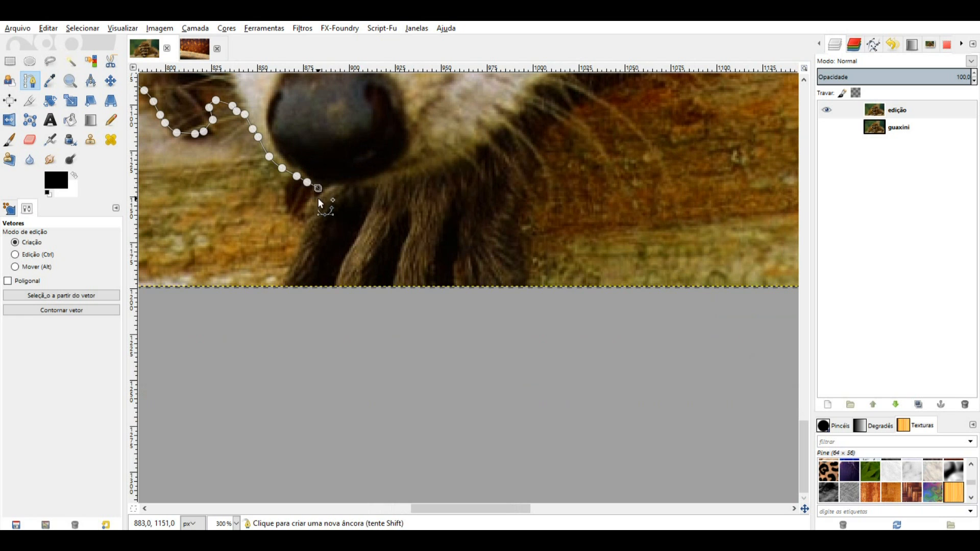
pyautogui.keyDown('ctrl'); pyautogui.scroll(1, 307, 198); pyautogui.keyUp('ctrl')
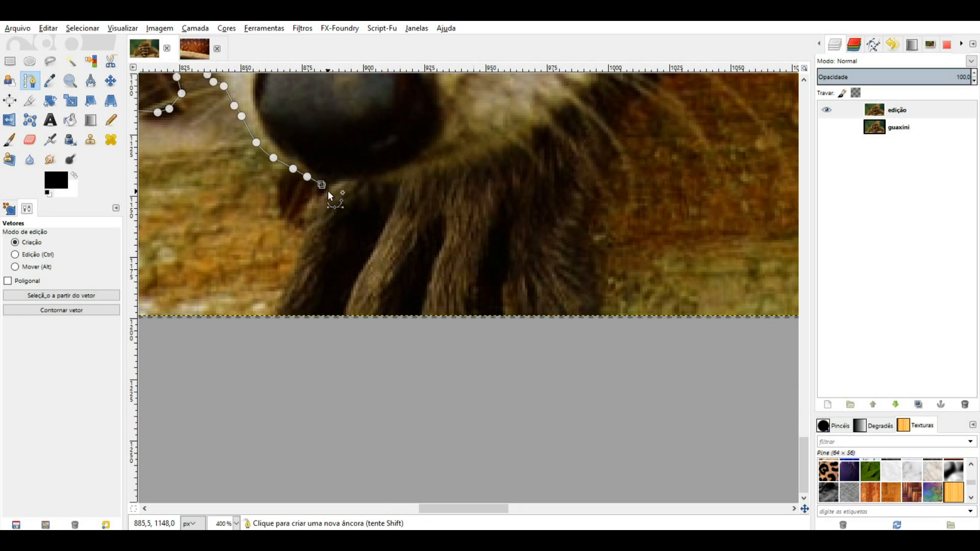
# Trace down the left side of the front raccoon's central paw and carry the path below the photo's bottom edge.
pyautogui.click(327, 191)
pyautogui.moveTo(297, 266); pyautogui.dragTo(293, 274)
pyautogui.moveTo(290, 281); pyautogui.dragTo(278, 304)
pyautogui.moveTo(271, 324); pyautogui.dragTo(348, 360)
pyautogui.moveTo(446, 365); pyautogui.dragTo(511, 362)
pyautogui.moveTo(540, 333); pyautogui.dragTo(358, 379)
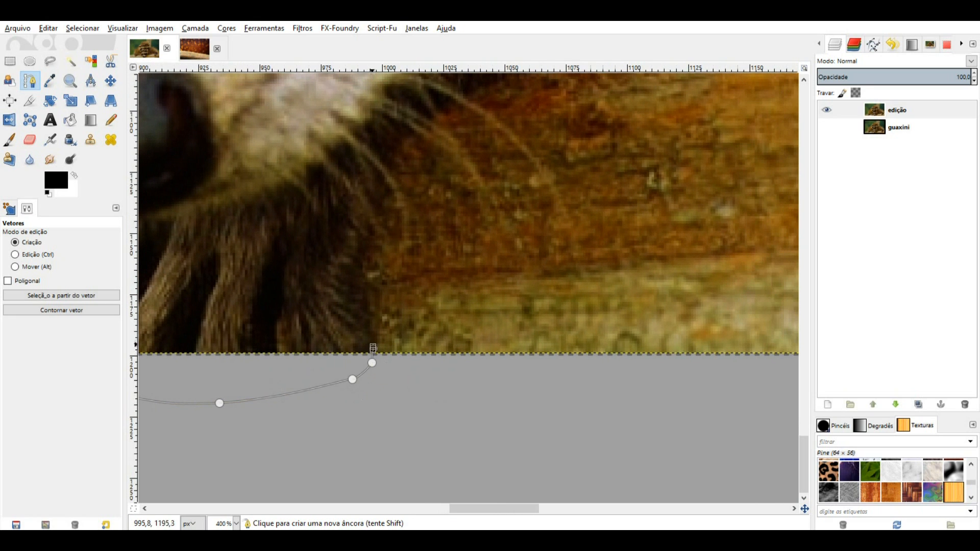
# Bring the path up the right side of the central paw to the front raccoon's cheek.
pyautogui.click(368, 302)
pyautogui.click(367, 286)
pyautogui.click(366, 268)
pyautogui.click(365, 251)
pyautogui.click(375, 219)
pyautogui.click(379, 177)
pyautogui.click(397, 149)
pyautogui.click(412, 133)
# Trace from the front raccoon's cheek along the lower fur edge where the body meets the log.
pyautogui.moveTo(401, 143); pyautogui.dragTo(233, 339)
pyautogui.click(263, 307)
pyautogui.moveTo(300, 284); pyautogui.dragTo(343, 260)
pyautogui.moveTo(376, 247); pyautogui.dragTo(449, 221)
pyautogui.moveTo(487, 210); pyautogui.dragTo(312, 305)
pyautogui.moveTo(350, 293); pyautogui.dragTo(426, 268)
pyautogui.moveTo(468, 259); pyautogui.dragTo(548, 237)
pyautogui.moveTo(589, 223); pyautogui.dragTo(407, 321)
# Extend the path further right along the right raccoon's belly above the log.
pyautogui.click(448, 296)
pyautogui.click(486, 285)
pyautogui.click(559, 265)
pyautogui.click(611, 245)
pyautogui.click(674, 240)
pyautogui.moveTo(681, 242); pyautogui.dragTo(300, 339)
# Trace the remaining belly edge up to where the right raccoon's hind leg begins.
pyautogui.click(341, 331)
pyautogui.click(410, 319)
pyautogui.click(502, 298)
pyautogui.click(536, 289)
pyautogui.click(568, 277)
pyautogui.moveTo(589, 273); pyautogui.dragTo(377, 351)
pyautogui.moveTo(489, 342); pyautogui.dragTo(505, 340)
pyautogui.moveTo(551, 332); pyautogui.dragTo(568, 329)
# Turn the path at the hind leg and trace the upper edge of the hind paw down to its outer toe.
pyautogui.moveTo(650, 328); pyautogui.dragTo(609, 255)
pyautogui.click(568, 275)
pyautogui.click(548, 283)
pyautogui.click(535, 288)
pyautogui.click(514, 296)
pyautogui.click(493, 304)
pyautogui.click(469, 315)
pyautogui.click(452, 323)
pyautogui.click(428, 337)
pyautogui.moveTo(414, 350); pyautogui.dragTo(410, 357)
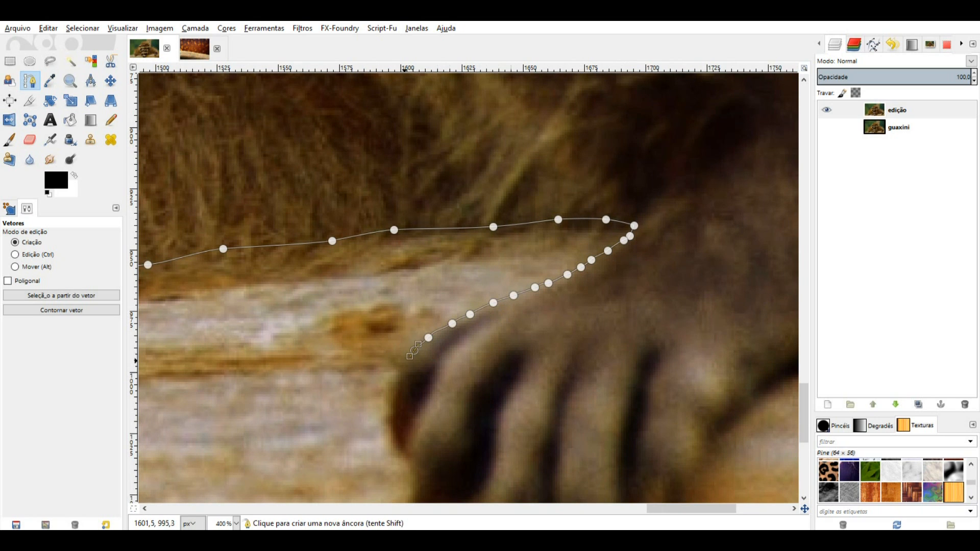
# Trace down the outer edge of the hind paw's leftmost toe to its claw.
pyautogui.click(390, 414)
pyautogui.click(393, 428)
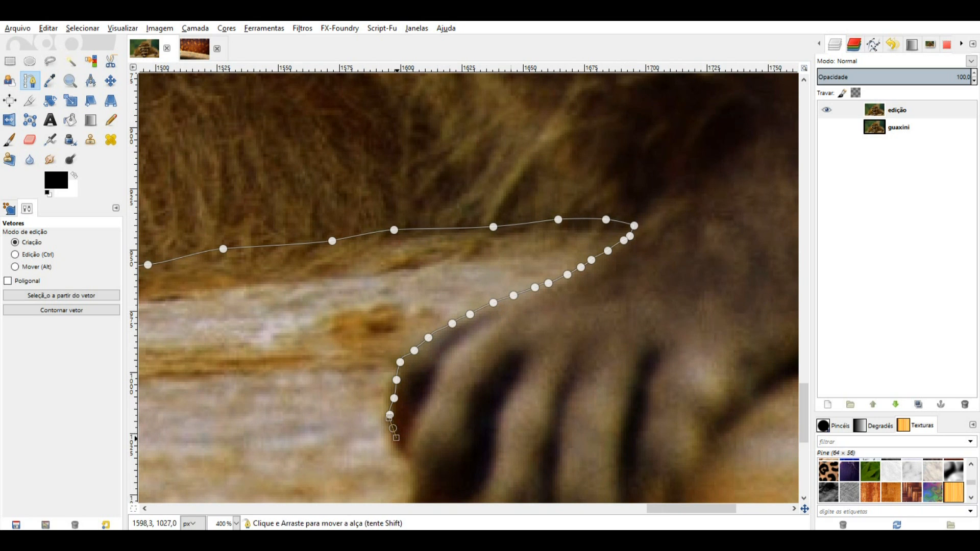
pyautogui.click(397, 444)
pyautogui.moveTo(410, 438); pyautogui.dragTo(368, 230)
pyautogui.click(361, 249)
pyautogui.click(368, 255)
pyautogui.click(368, 267)
pyautogui.click(370, 280)
pyautogui.click(370, 295)
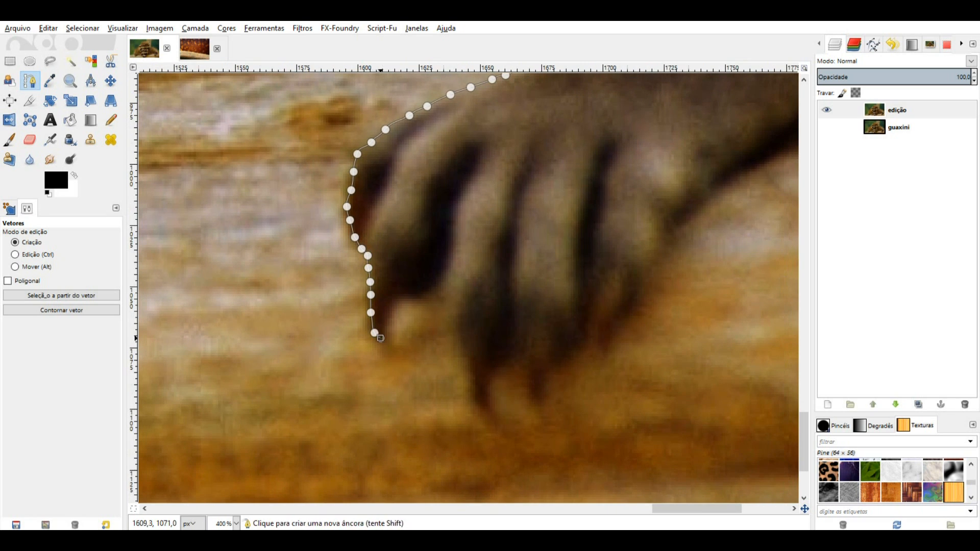
# Bring the path up the inner side of the leftmost hind claw and into the gap before the next toe.
pyautogui.click(383, 329)
pyautogui.click(403, 300)
pyautogui.click(416, 297)
pyautogui.click(439, 289)
pyautogui.click(448, 281)
# Trace down the outer edge of the next hind toe to the tip of its claw.
pyautogui.click(439, 308)
pyautogui.click(442, 317)
pyautogui.click(449, 328)
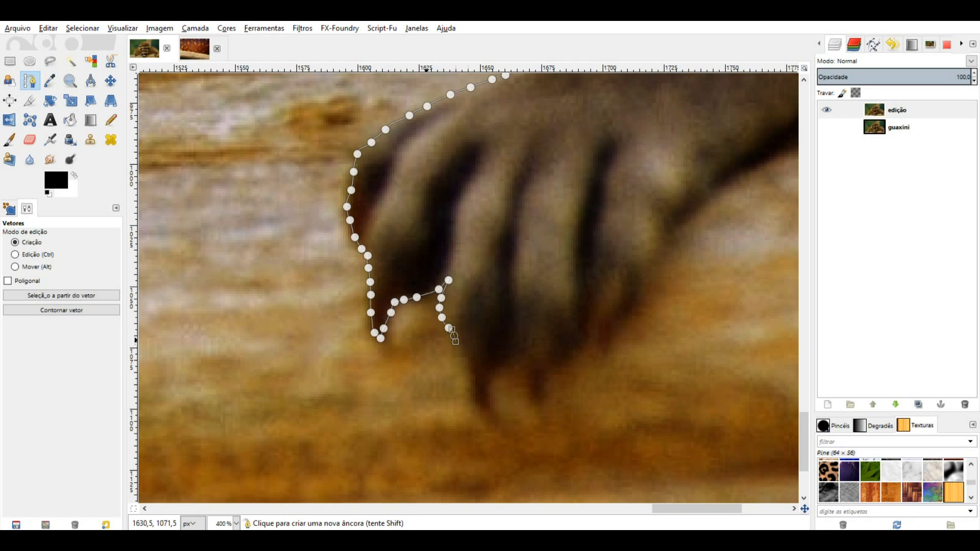
pyautogui.click(453, 336)
pyautogui.click(460, 343)
pyautogui.click(469, 360)
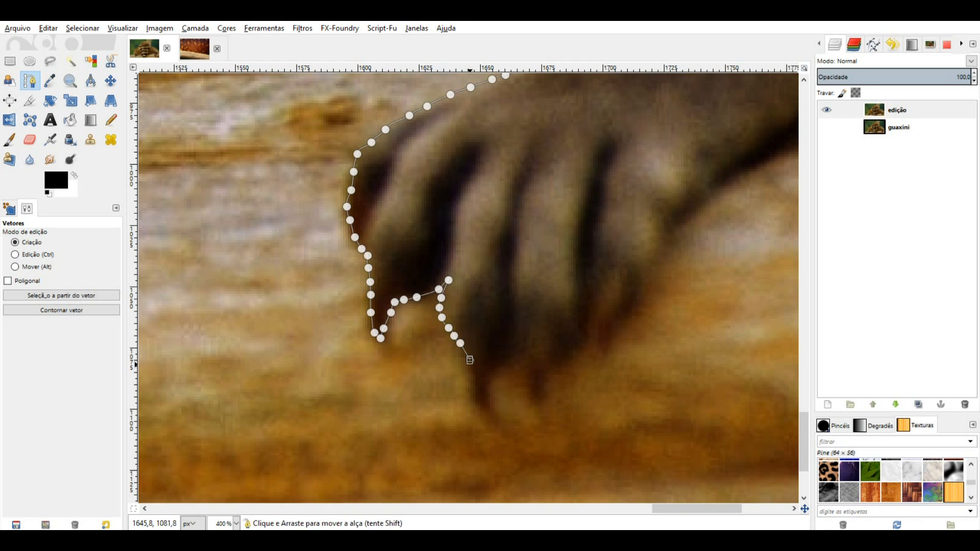
pyautogui.click(476, 392)
# Trace up between the two middle hind claws and around the tip of the second one.
pyautogui.click(489, 389)
pyautogui.click(488, 376)
pyautogui.click(494, 367)
pyautogui.click(505, 359)
pyautogui.click(520, 363)
pyautogui.click(526, 381)
pyautogui.click(532, 396)
pyautogui.click(542, 392)
# Trace the last hind toes and bring the path up the right side of the paw to the heel.
pyautogui.click(548, 376)
pyautogui.click(553, 369)
pyautogui.click(561, 361)
pyautogui.click(567, 349)
pyautogui.click(579, 343)
pyautogui.click(597, 348)
pyautogui.click(652, 263)
pyautogui.click(660, 241)
pyautogui.click(662, 230)
pyautogui.moveTo(662, 229); pyautogui.dragTo(186, 410)
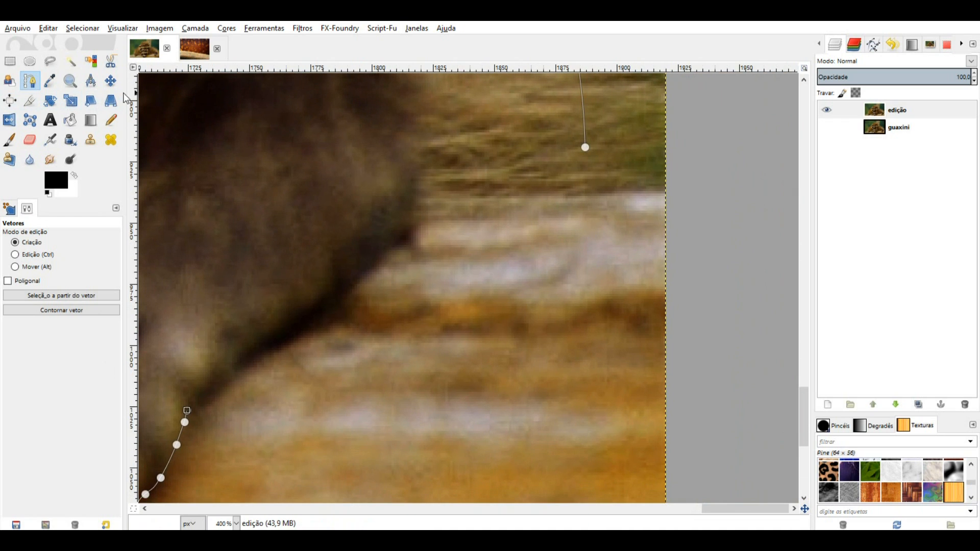
# Trace the underside of the right raccoon's hind leg and close the path at its starting anchor.
pyautogui.click(215, 383)
pyautogui.click(231, 372)
pyautogui.click(255, 353)
pyautogui.click(270, 346)
pyautogui.click(289, 328)
pyautogui.click(317, 311)
pyautogui.click(339, 295)
pyautogui.click(357, 270)
pyautogui.click(378, 238)
pyautogui.click(398, 221)
pyautogui.click(573, 158)
pyautogui.click(583, 154)
pyautogui.scroll(-1, 428, 269)
pyautogui.scroll(-4, 426, 267)
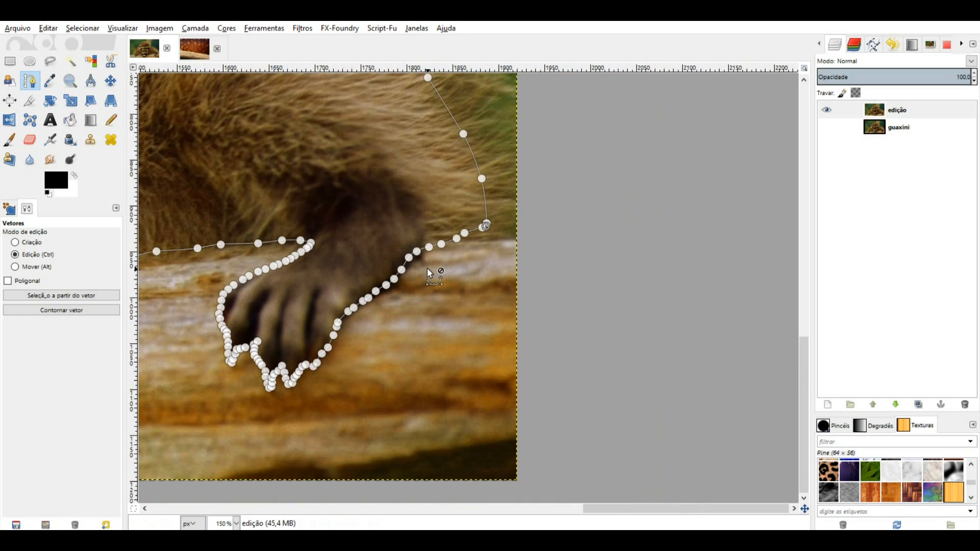
pyautogui.scroll(-2, 426, 268)
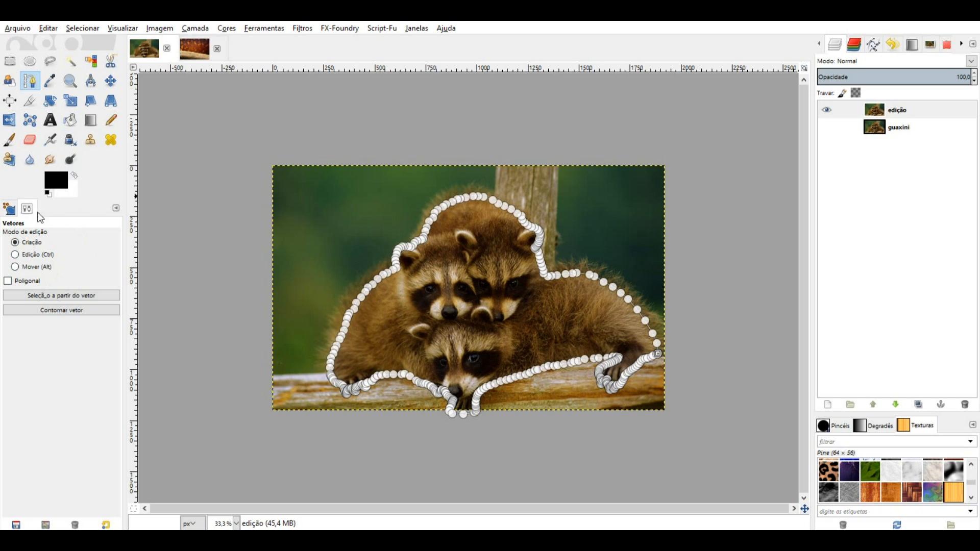
# Create a selection from the closed path and copy the selected raccoons.
pyautogui.click(64, 293)
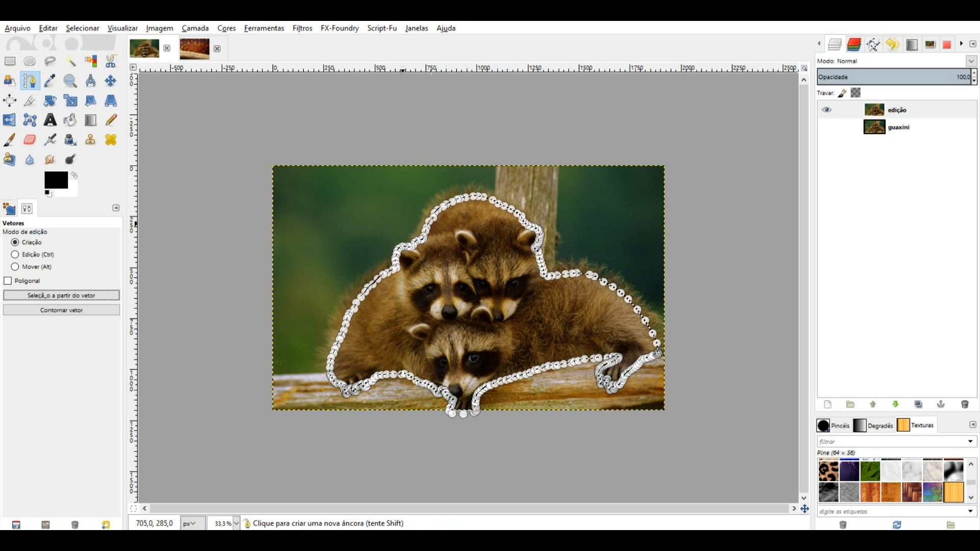
pyautogui.click(49, 26)
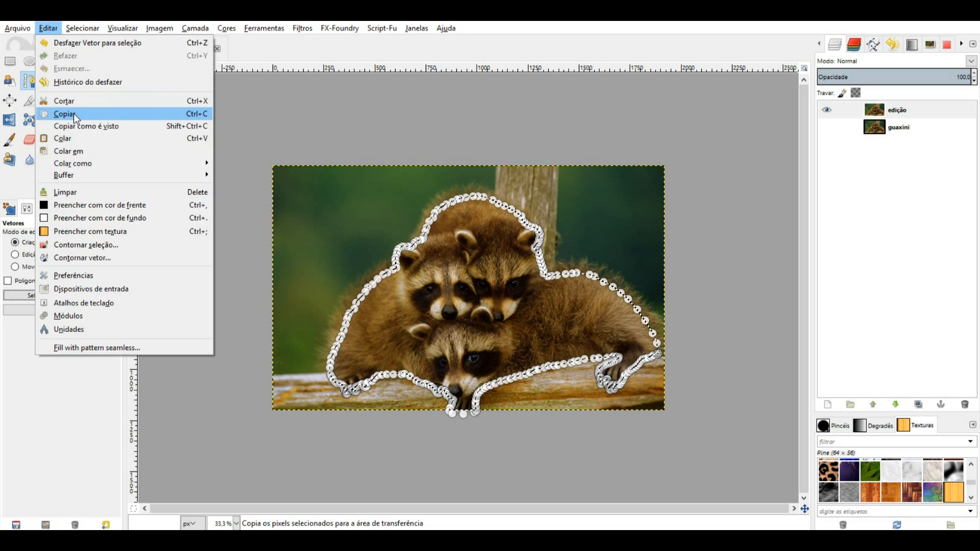
pyautogui.click(73, 113)
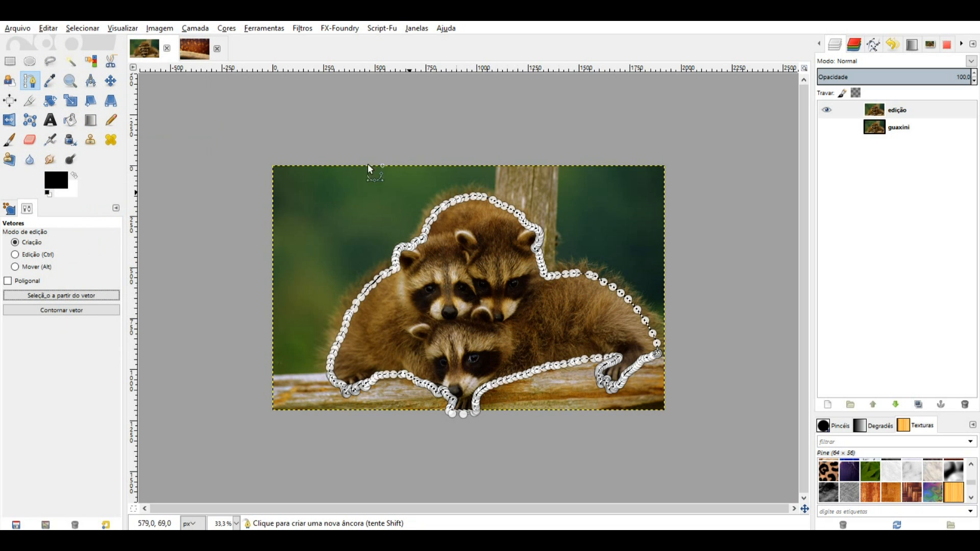
# Paste the raccoons into the fundo desfocado image and turn the floating selection into a new layer.
pyautogui.click(193, 48)
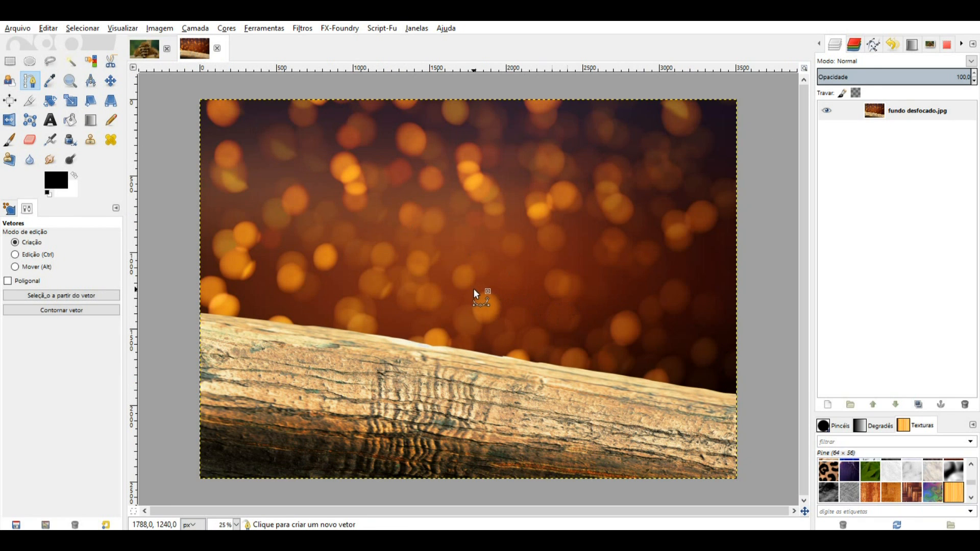
pyautogui.rightClick(432, 249)
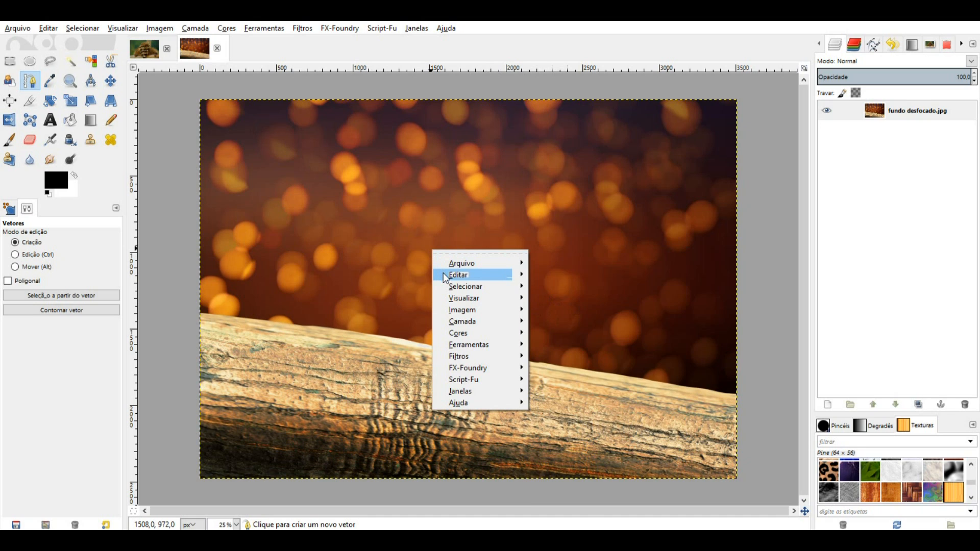
pyautogui.moveTo(473, 273)
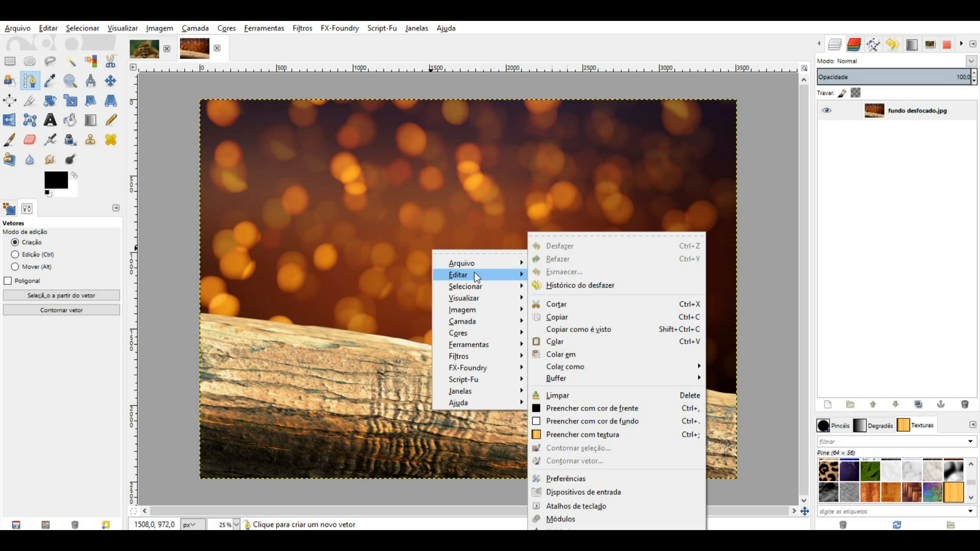
pyautogui.click(562, 341)
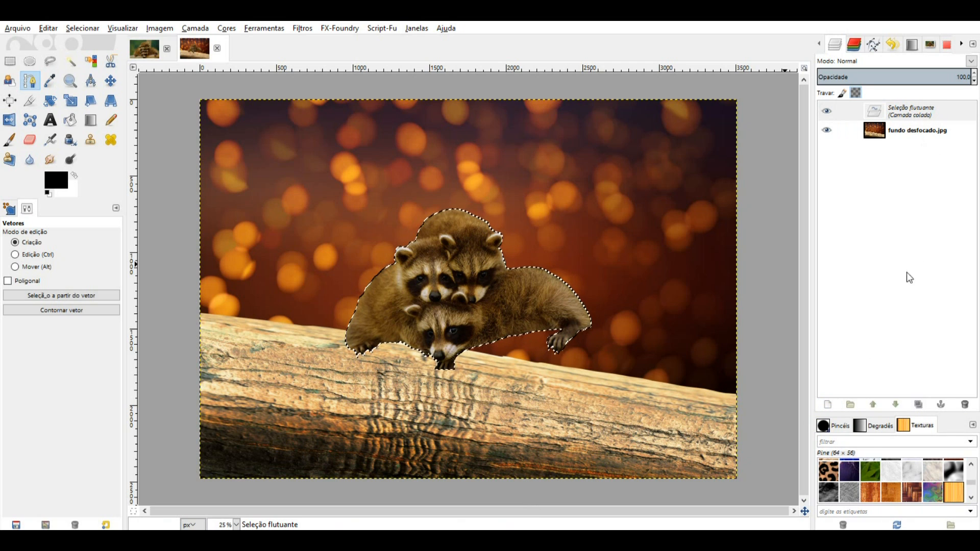
pyautogui.click(828, 405)
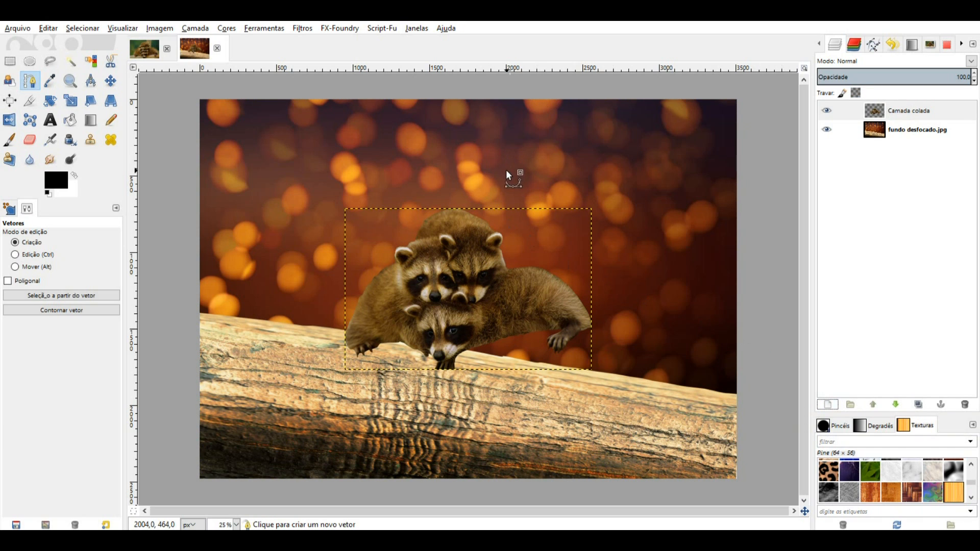
# Enlarge the pasted raccoon layer's boundary to 2017 × 1319 px with linked proportions and centre its content.
pyautogui.press('m')
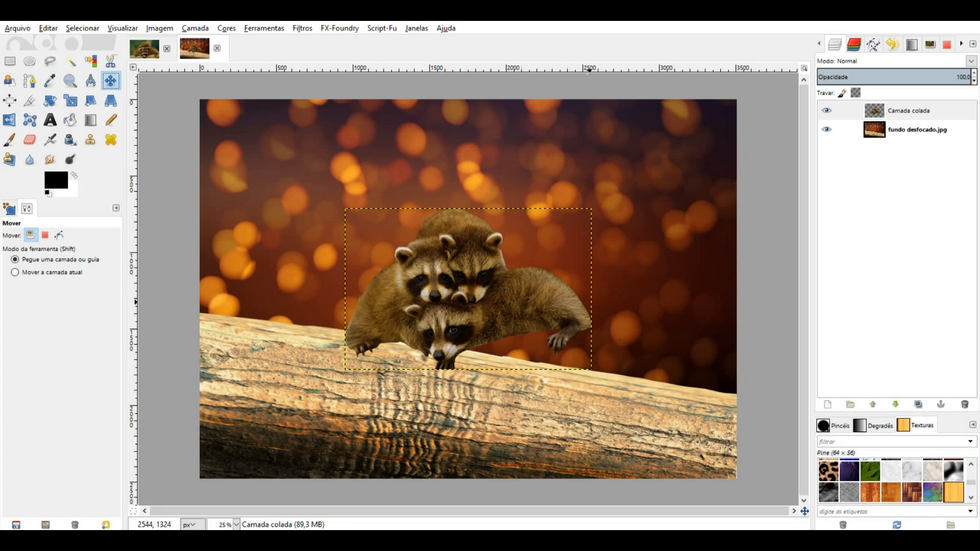
pyautogui.click(197, 29)
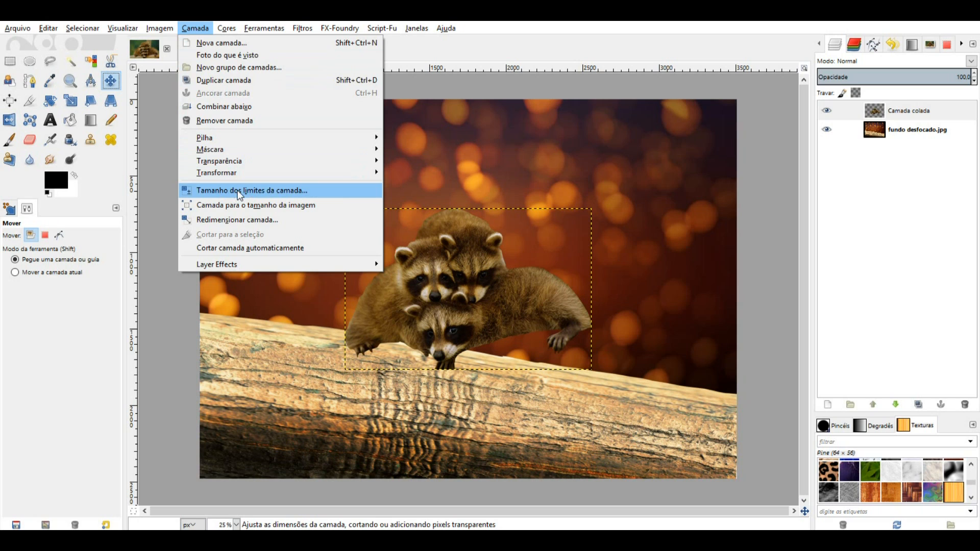
pyautogui.click(268, 190)
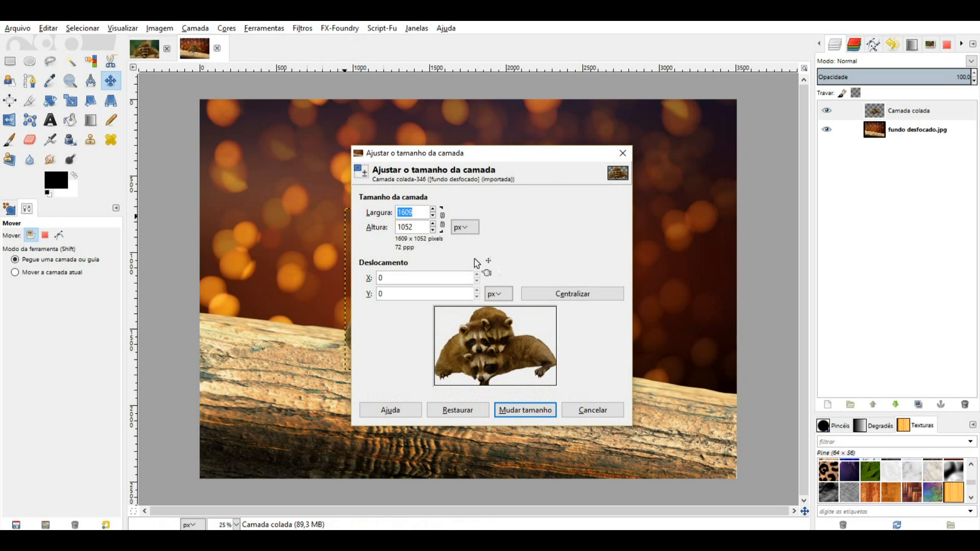
pyautogui.click(442, 223)
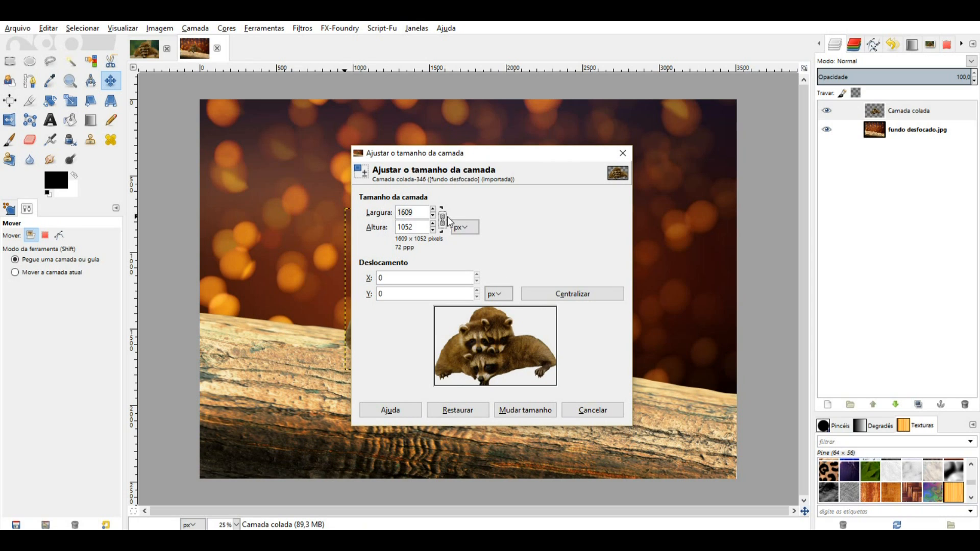
pyautogui.moveTo(433, 211); pyautogui.dragTo(433, 210)
pyautogui.click(561, 294)
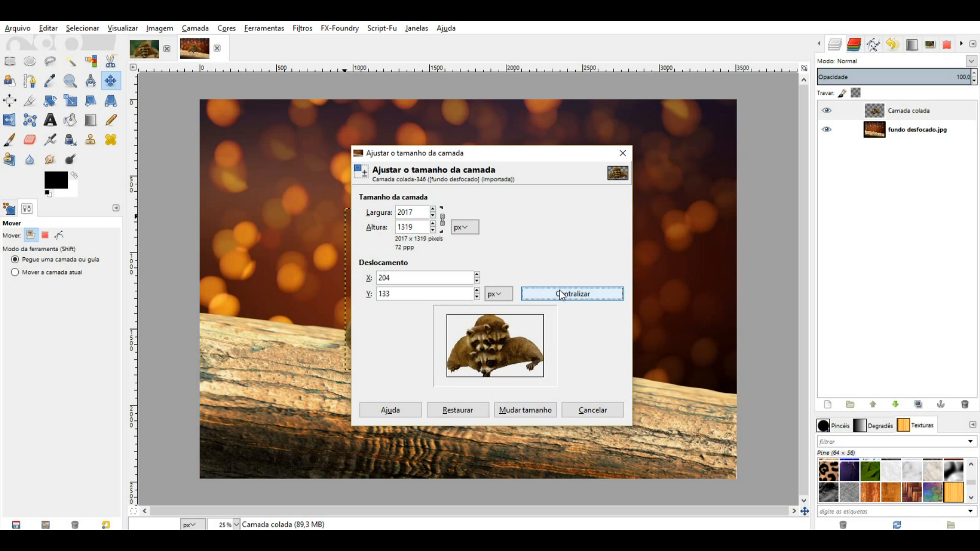
pyautogui.click(523, 409)
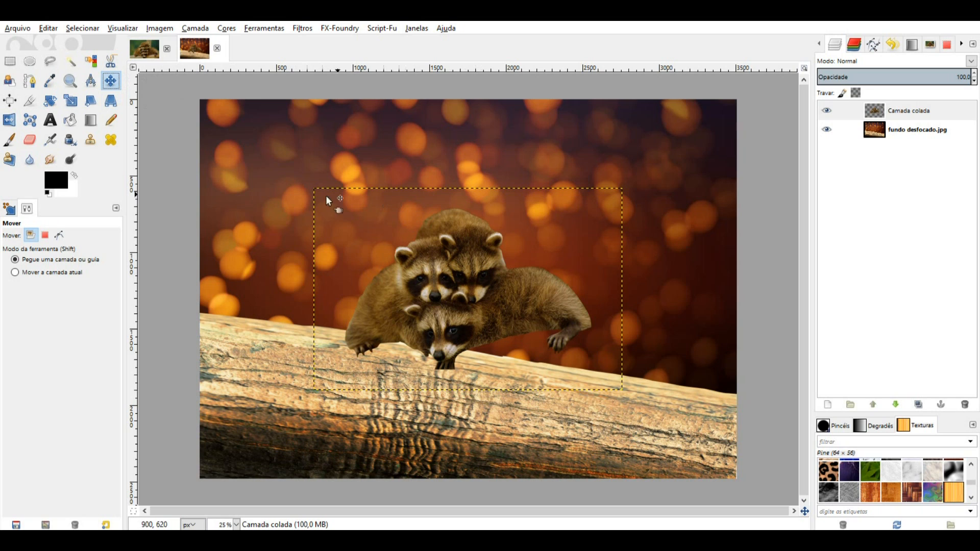
# Rotate the raccoon layer by 13.19° to follow the log's slope and move it down so the paws rest on the log.
pyautogui.scroll(-1, 486, 351)
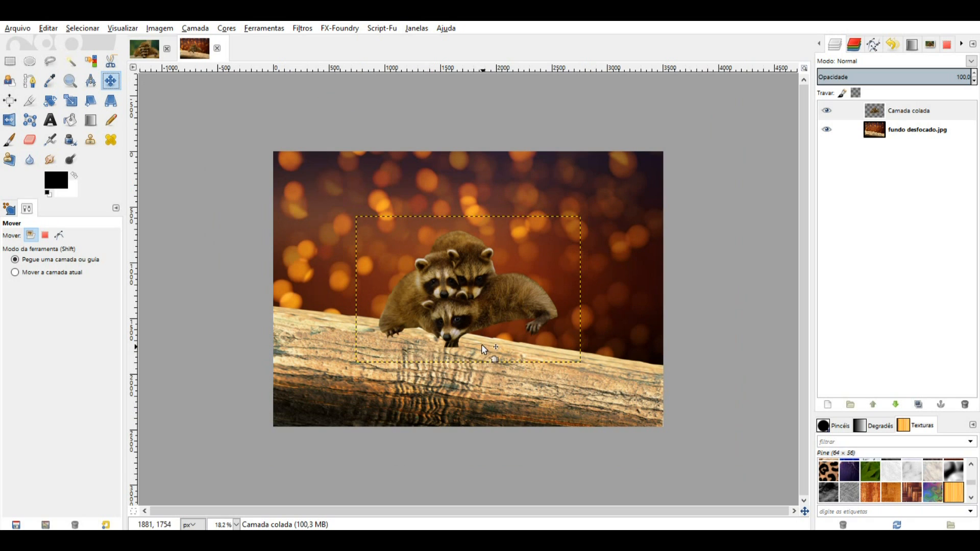
pyautogui.click(54, 104)
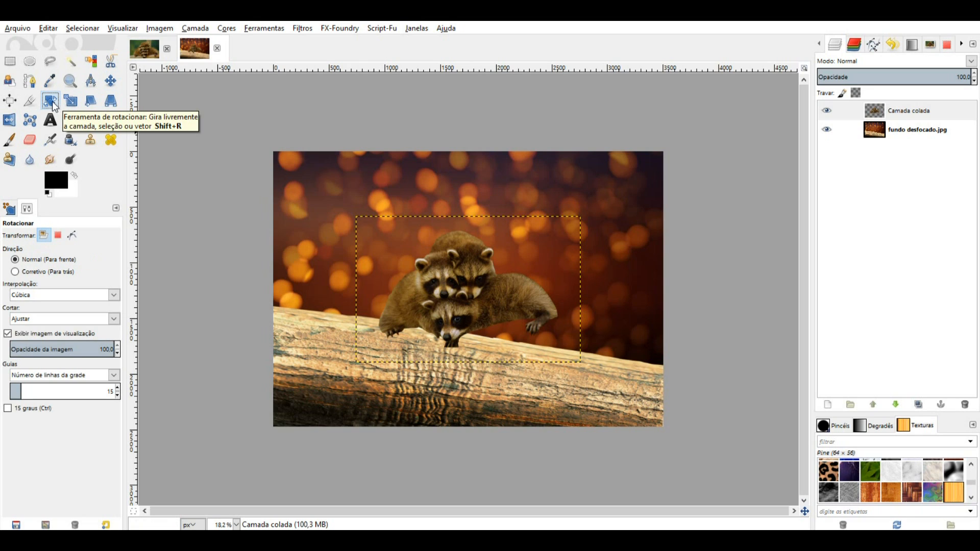
pyautogui.moveTo(571, 280); pyautogui.dragTo(571, 304)
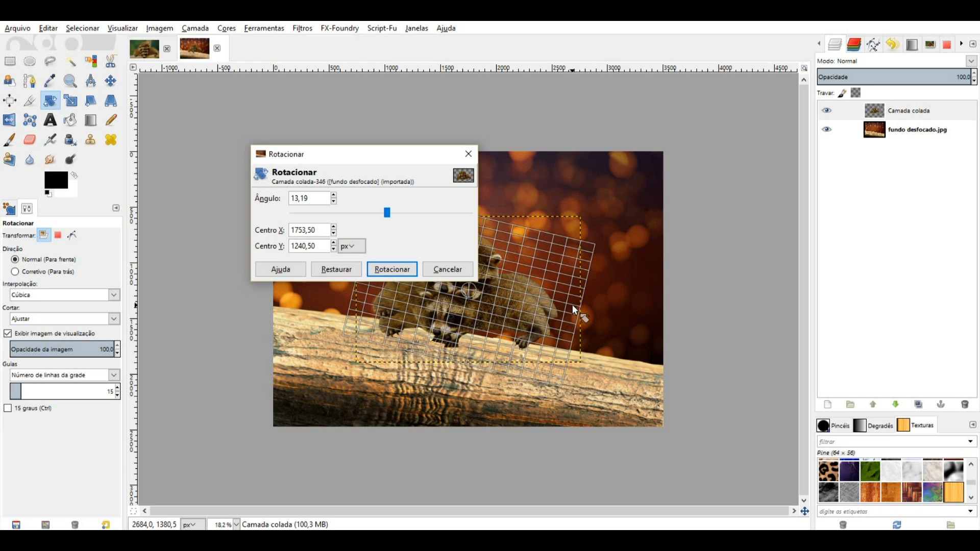
pyautogui.click(392, 269)
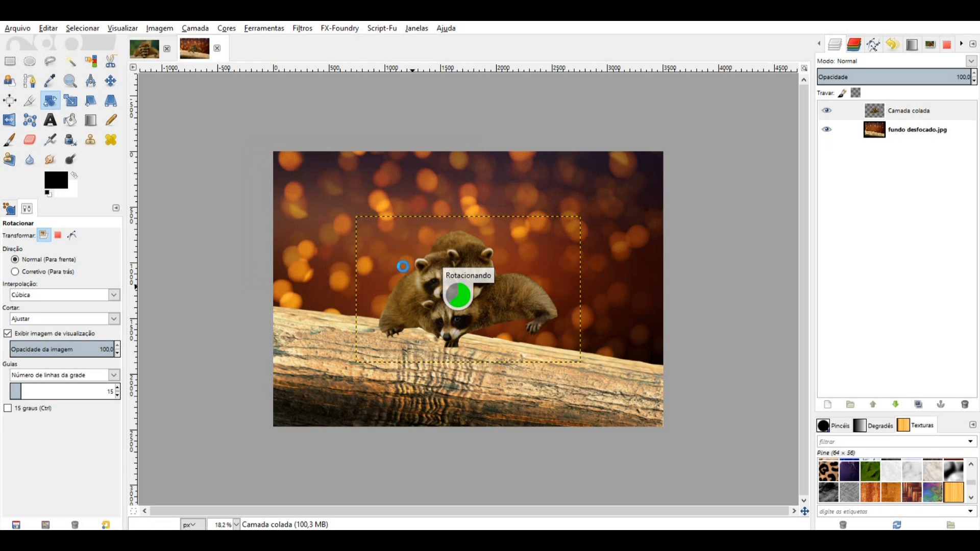
pyautogui.click(110, 81)
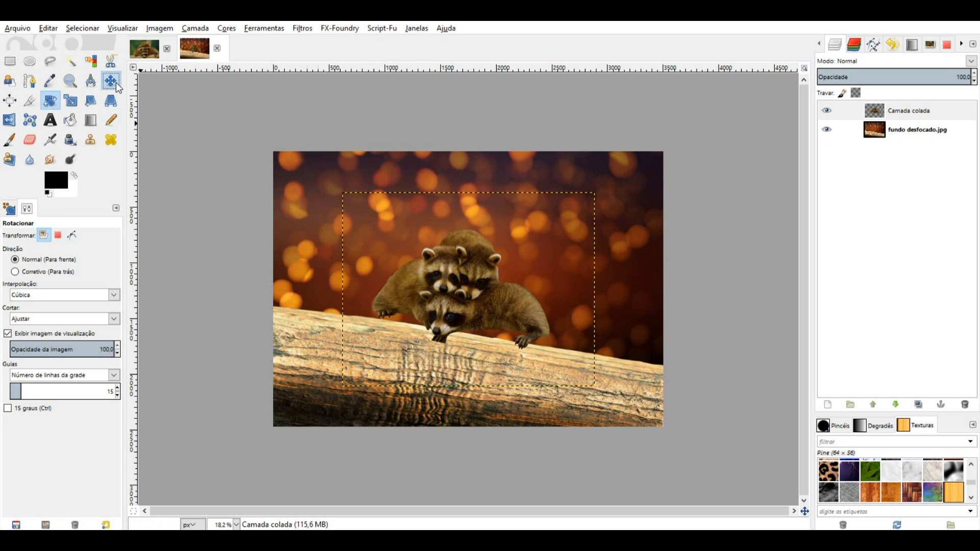
pyautogui.moveTo(455, 260); pyautogui.dragTo(477, 286)
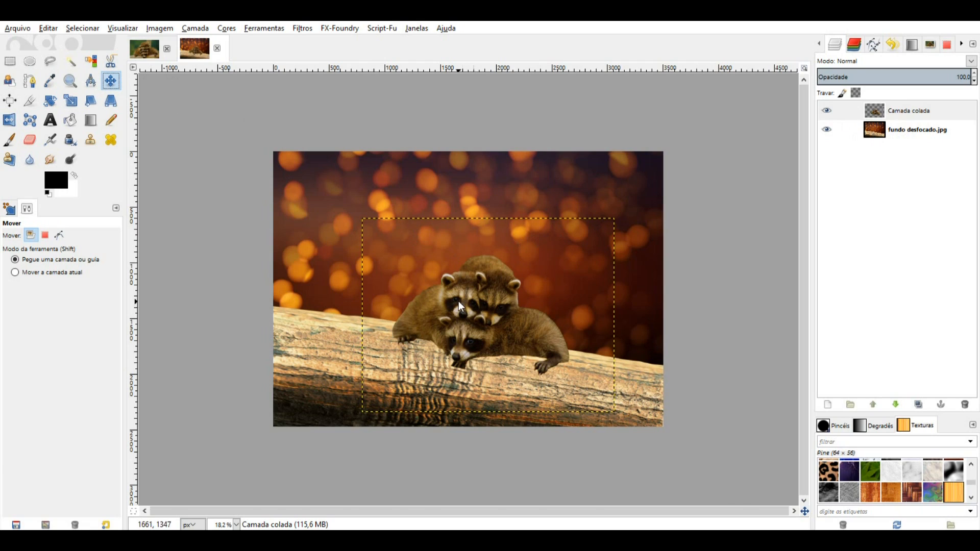
# Examine the cut-out's edges up close around the raccoons' backs, ears and hind leg.
pyautogui.scroll(6, 458, 301)
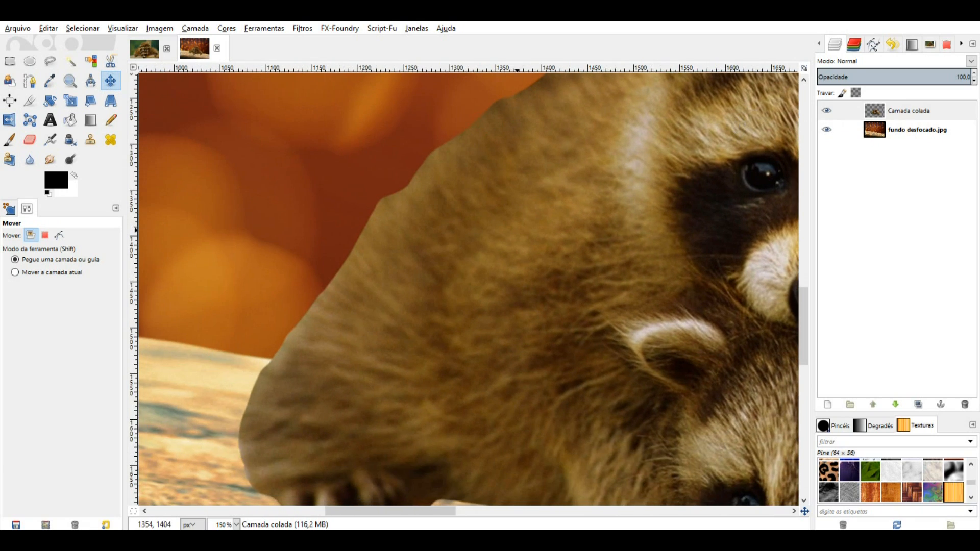
pyautogui.moveTo(425, 310); pyautogui.dragTo(369, 308)
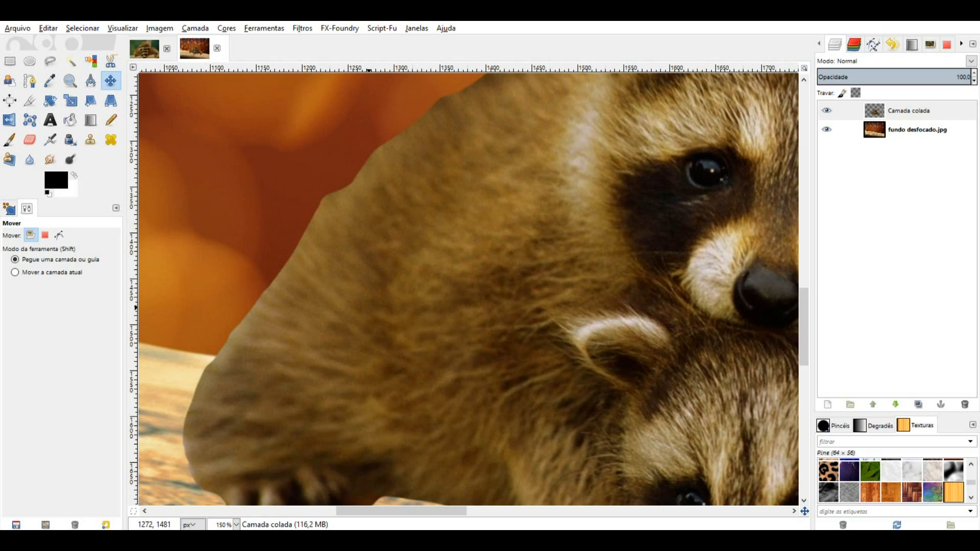
pyautogui.moveTo(476, 124); pyautogui.dragTo(277, 282)
pyautogui.moveTo(560, 113)
pyautogui.mouseDown()
pyautogui.moveTo(409, 202)
pyautogui.moveTo(443, 175)
pyautogui.moveTo(357, 208)
pyautogui.mouseUp()
pyautogui.moveTo(554, 299); pyautogui.dragTo(451, 98)
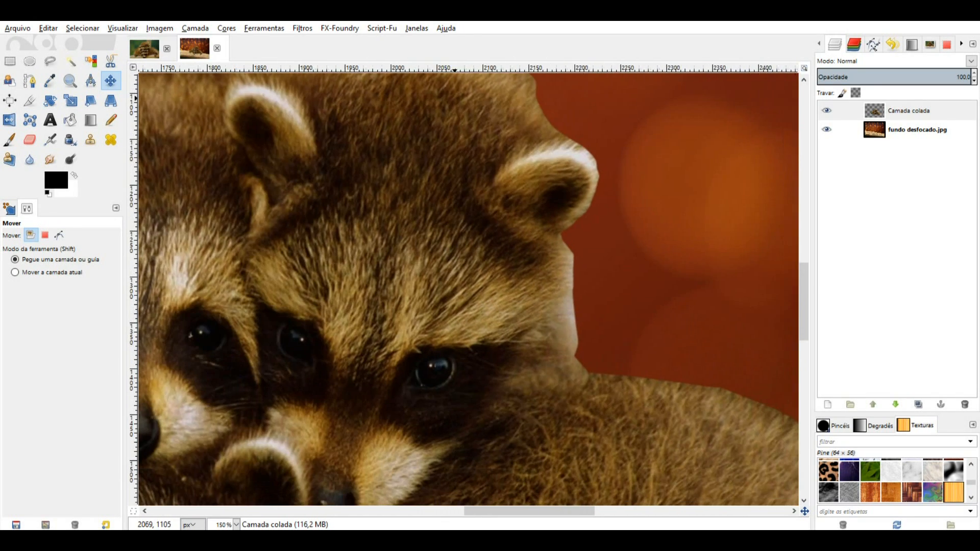
pyautogui.moveTo(573, 332); pyautogui.dragTo(481, 138)
pyautogui.moveTo(694, 299); pyautogui.dragTo(553, 158)
pyautogui.moveTo(655, 328); pyautogui.dragTo(588, 184)
pyautogui.moveTo(475, 188); pyautogui.dragTo(650, 284)
pyautogui.scroll(-4, 475, 255)
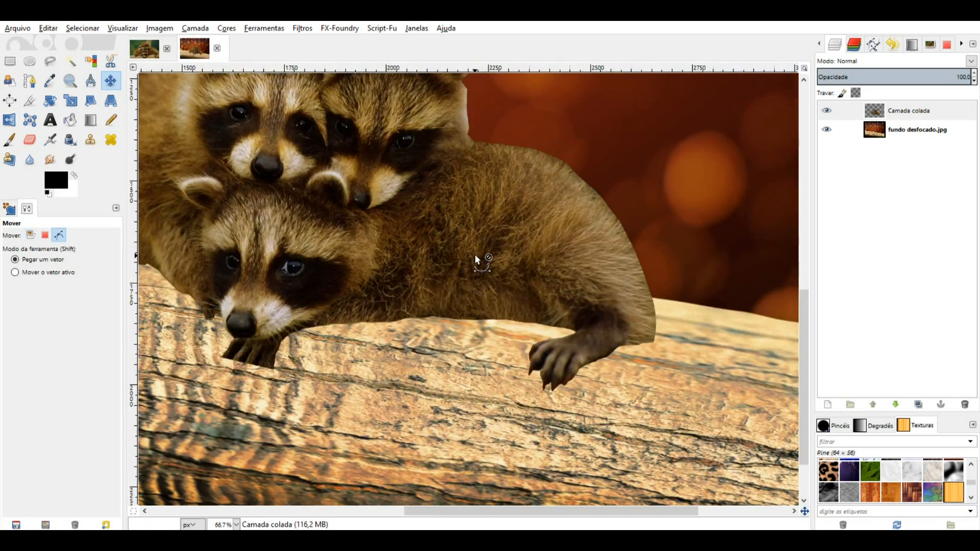
pyautogui.scroll(-1, 474, 258)
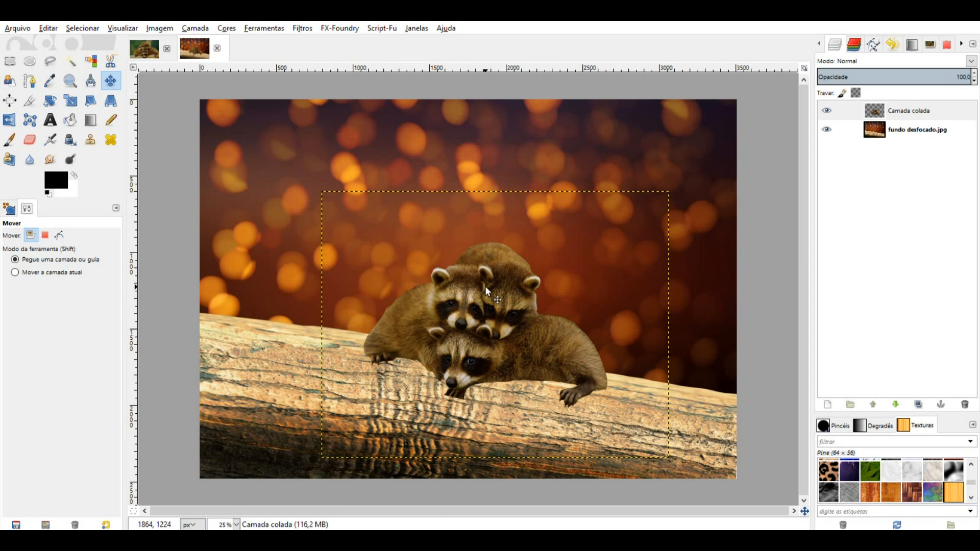
pyautogui.scroll(3, 405, 299)
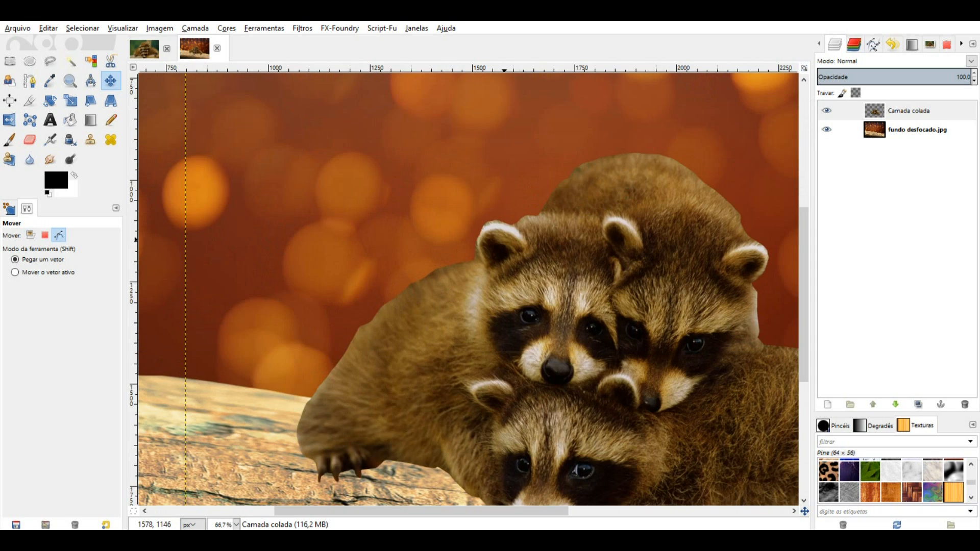
pyautogui.scroll(3, 551, 227)
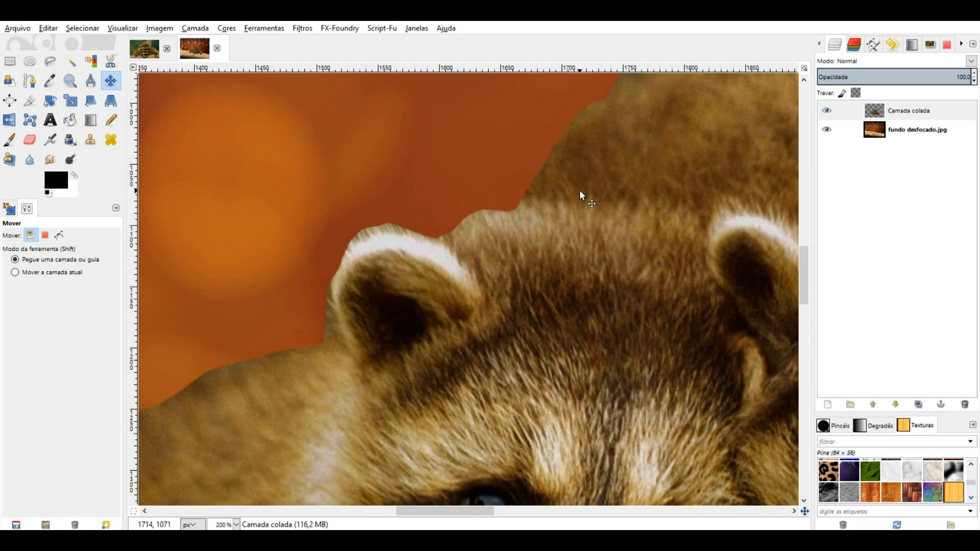
pyautogui.moveTo(594, 183); pyautogui.dragTo(565, 196)
pyautogui.scroll(-5, 551, 271)
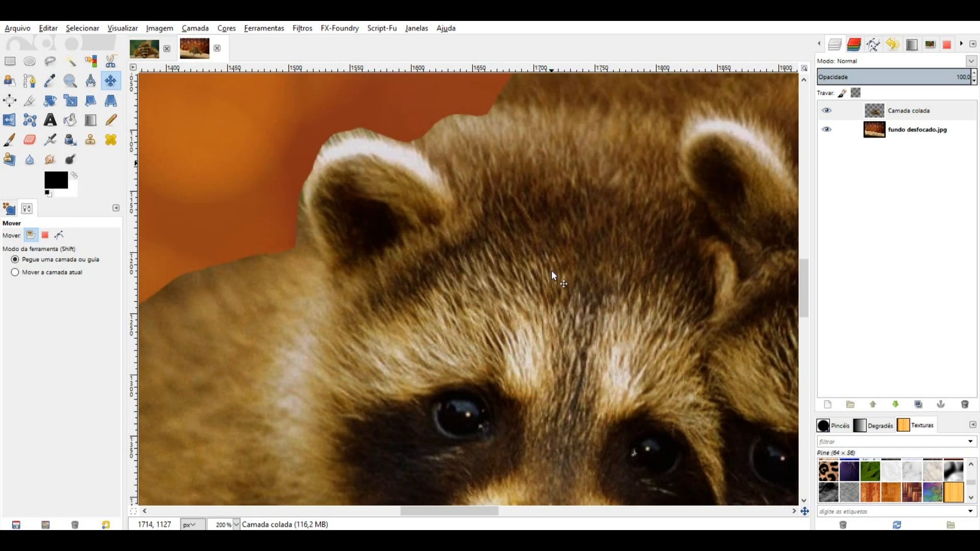
pyautogui.scroll(-1, 548, 271)
pyautogui.scroll(-5, 546, 271)
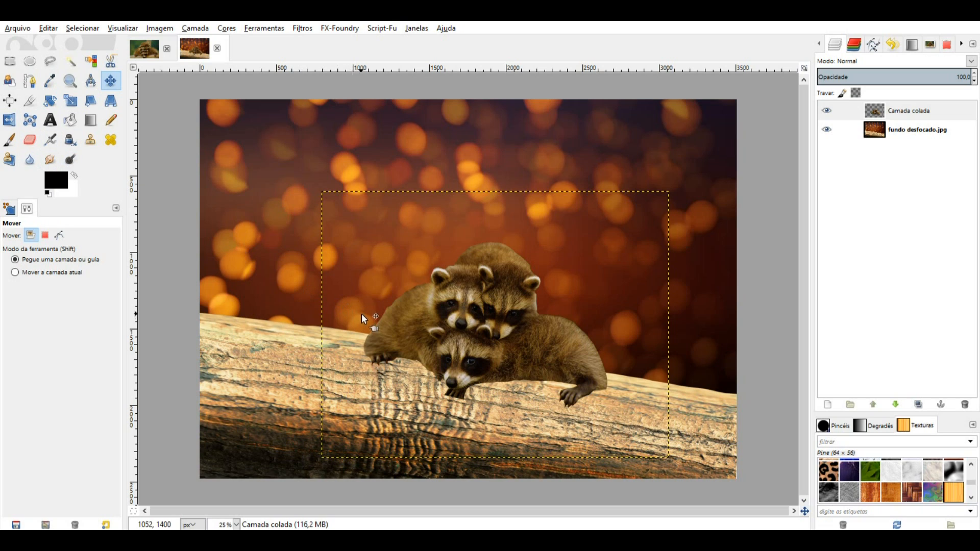
# Activate the Smudge tool and choose the Bristles 03 brush for it.
pyautogui.click(51, 161)
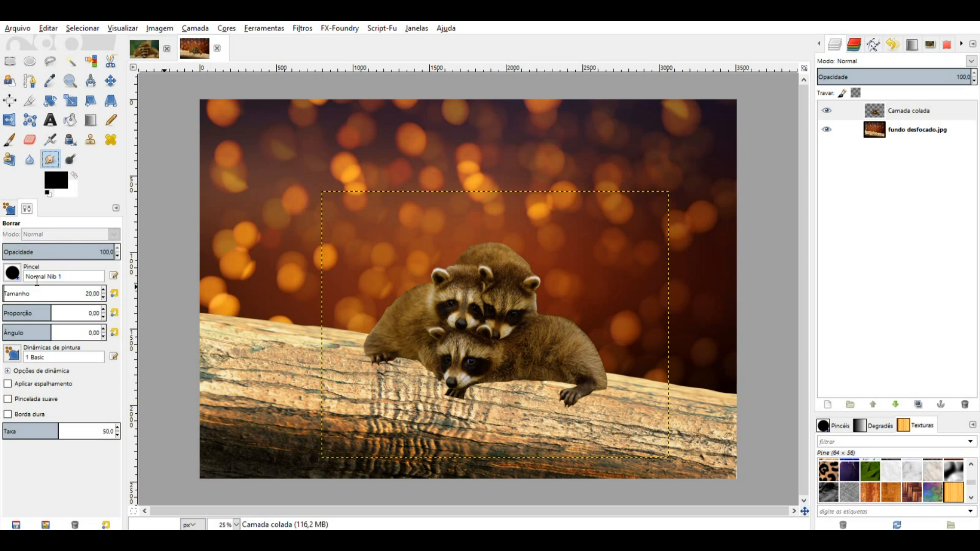
pyautogui.click(13, 273)
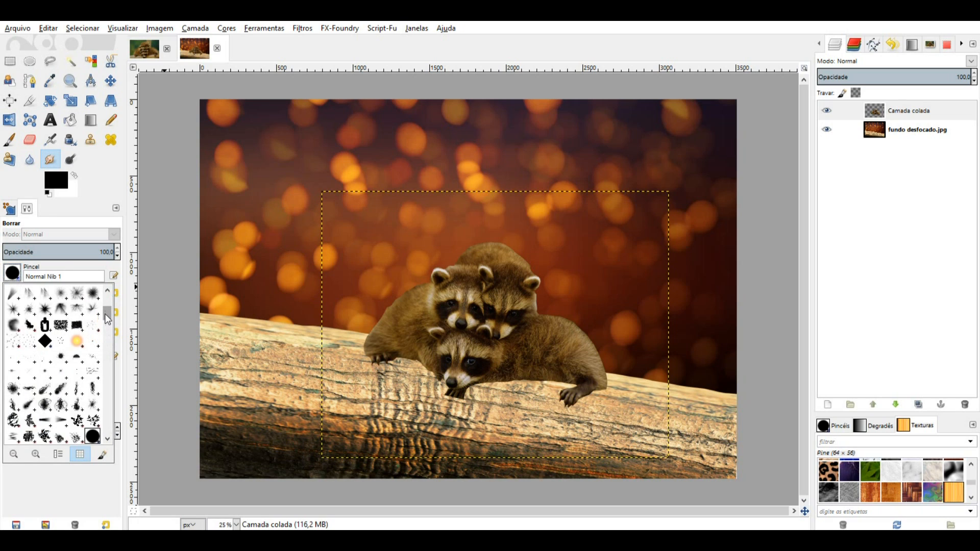
pyautogui.moveTo(107, 318); pyautogui.dragTo(106, 363)
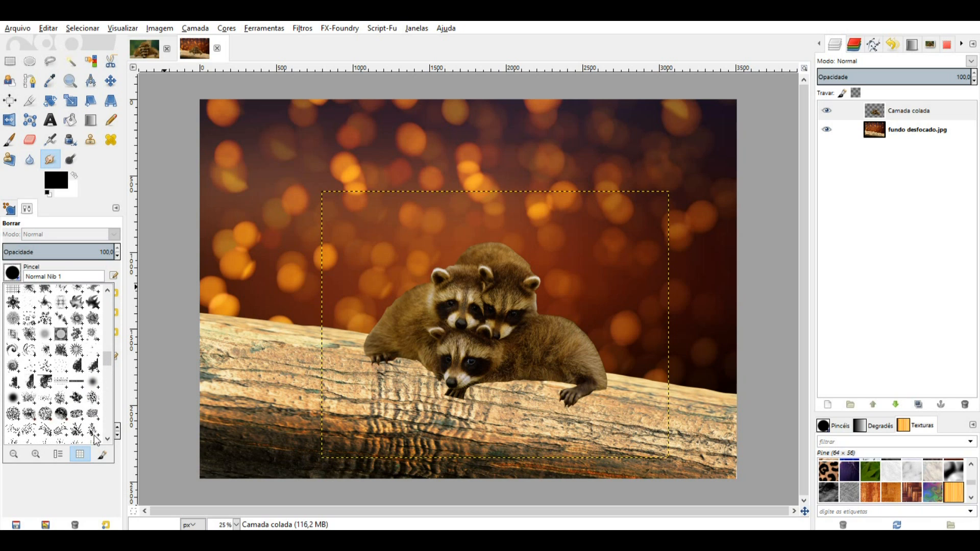
pyautogui.click(36, 453)
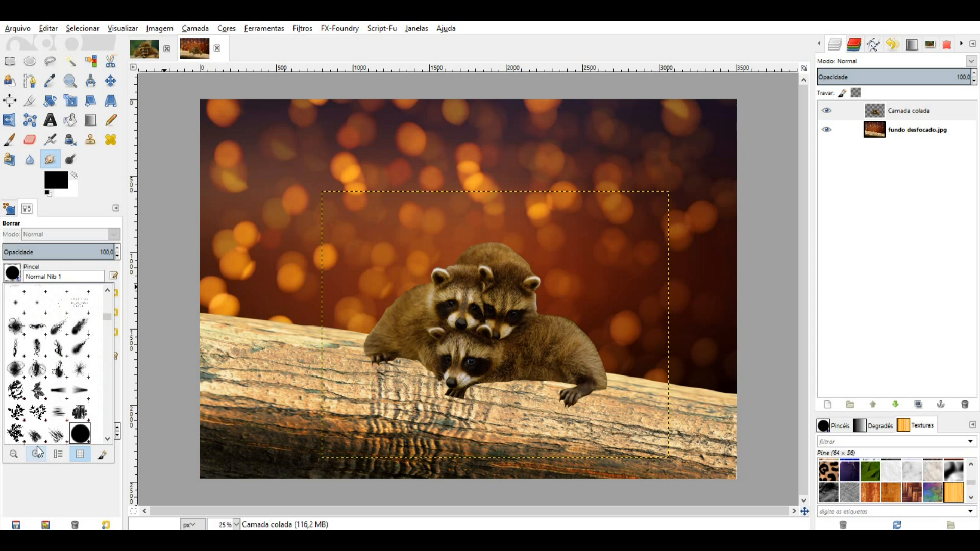
pyautogui.moveTo(105, 319)
pyautogui.mouseDown()
pyautogui.moveTo(107, 430)
pyautogui.moveTo(109, 356)
pyautogui.mouseUp()
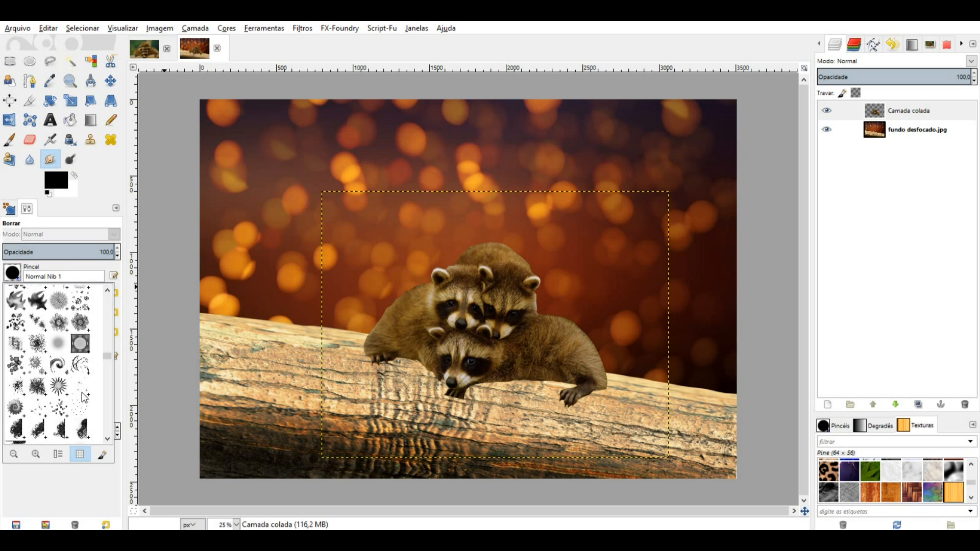
pyautogui.click(82, 410)
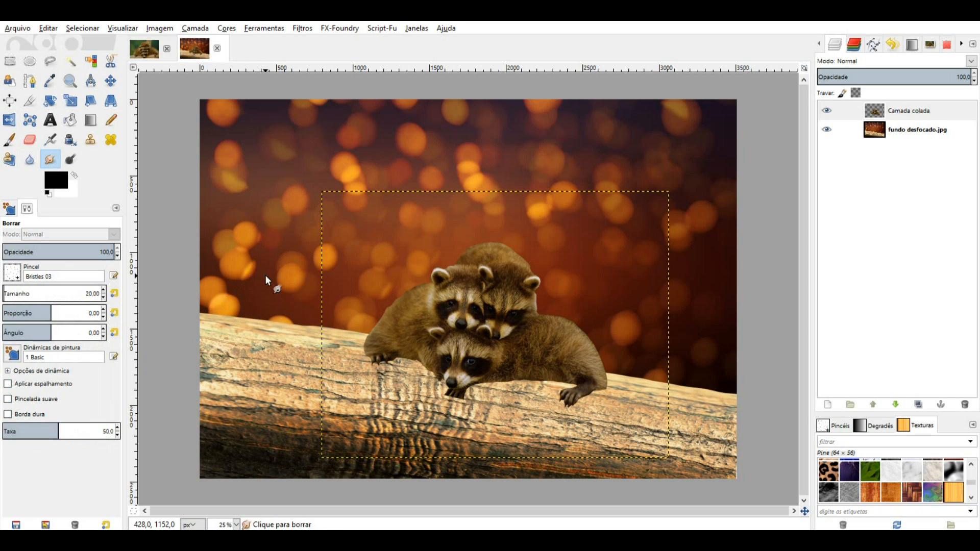
# Set the Smudge brush size to 82.17 to suit the fur edge at the right raccoon's hind leg.
pyautogui.moveTo(21, 291); pyautogui.dragTo(40, 290)
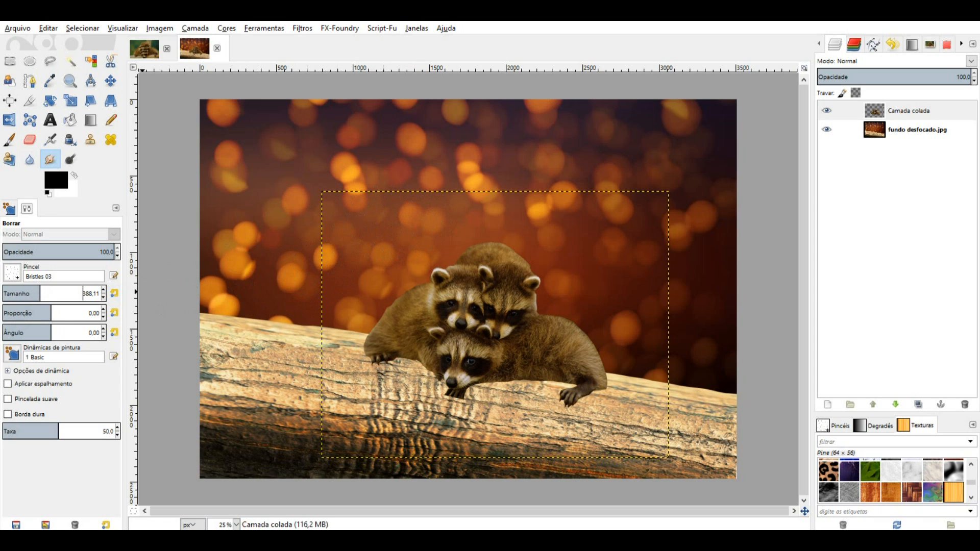
pyautogui.moveTo(37, 291)
pyautogui.mouseDown()
pyautogui.moveTo(13, 292)
pyautogui.moveTo(24, 291)
pyautogui.mouseUp()
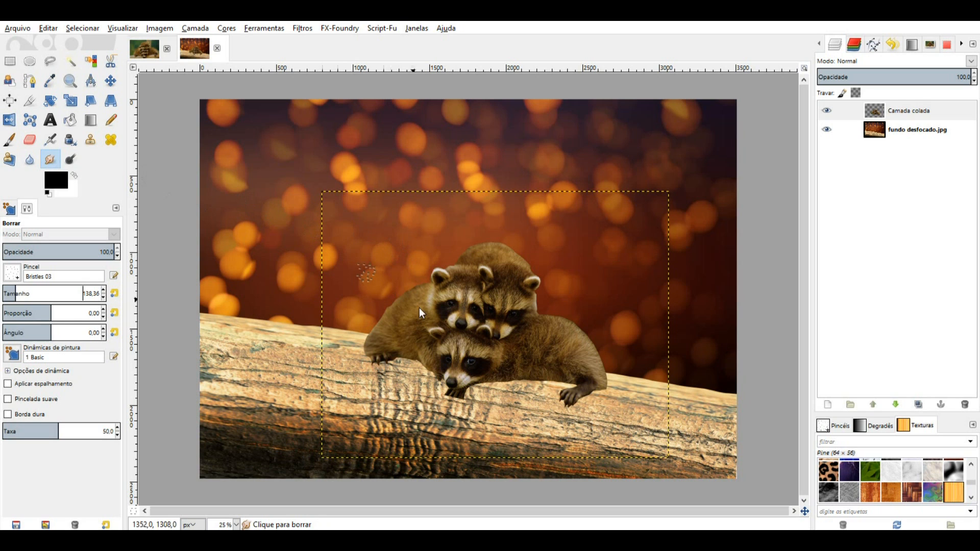
pyautogui.scroll(4, 601, 367)
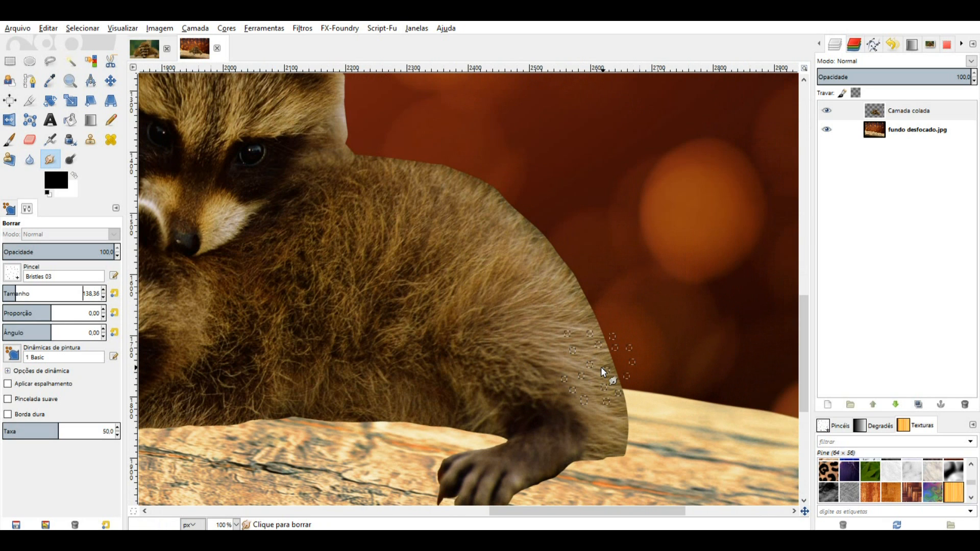
pyautogui.scroll(1, 601, 368)
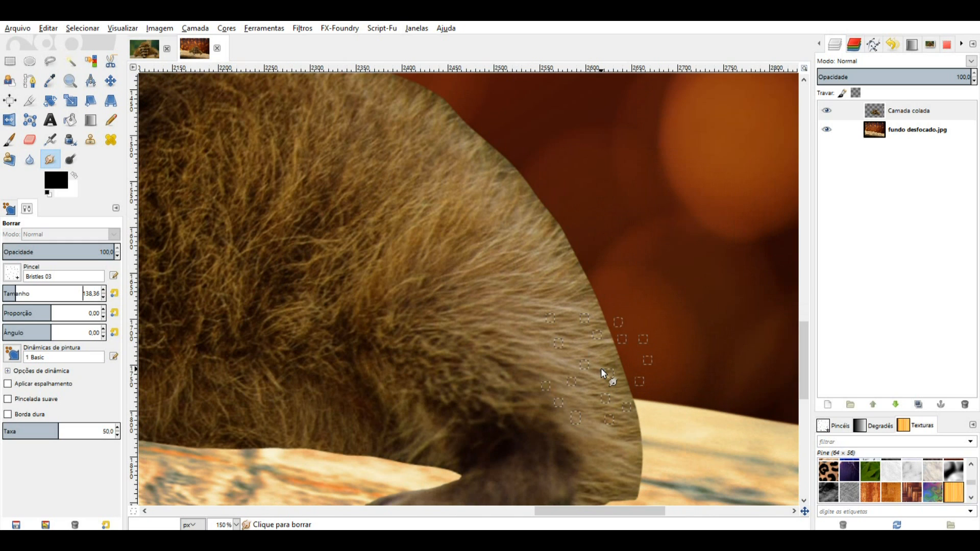
pyautogui.moveTo(601, 368); pyautogui.dragTo(528, 268)
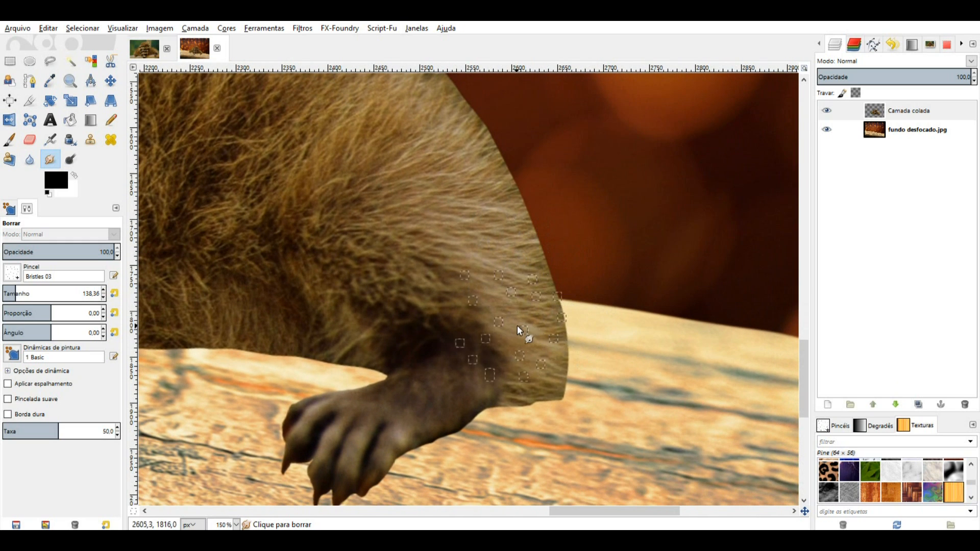
pyautogui.moveTo(15, 292); pyautogui.dragTo(10, 291)
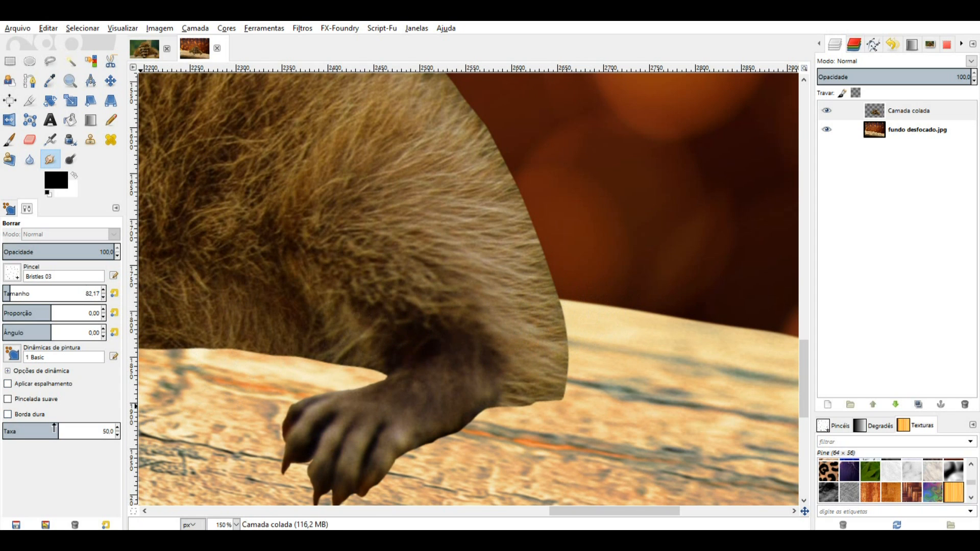
# Smudge the fur edge outward along the right raccoon's rump and lower back, with the rate raised to 55.7.
pyautogui.moveTo(554, 332)
pyautogui.mouseDown()
pyautogui.moveTo(666, 300)
pyautogui.moveTo(630, 294)
pyautogui.moveTo(707, 291)
pyautogui.mouseUp()
pyautogui.moveTo(549, 310)
pyautogui.mouseDown()
pyautogui.moveTo(632, 299)
pyautogui.moveTo(652, 263)
pyautogui.mouseUp()
pyautogui.moveTo(544, 285); pyautogui.dragTo(629, 258)
pyautogui.moveTo(538, 268); pyautogui.dragTo(609, 250)
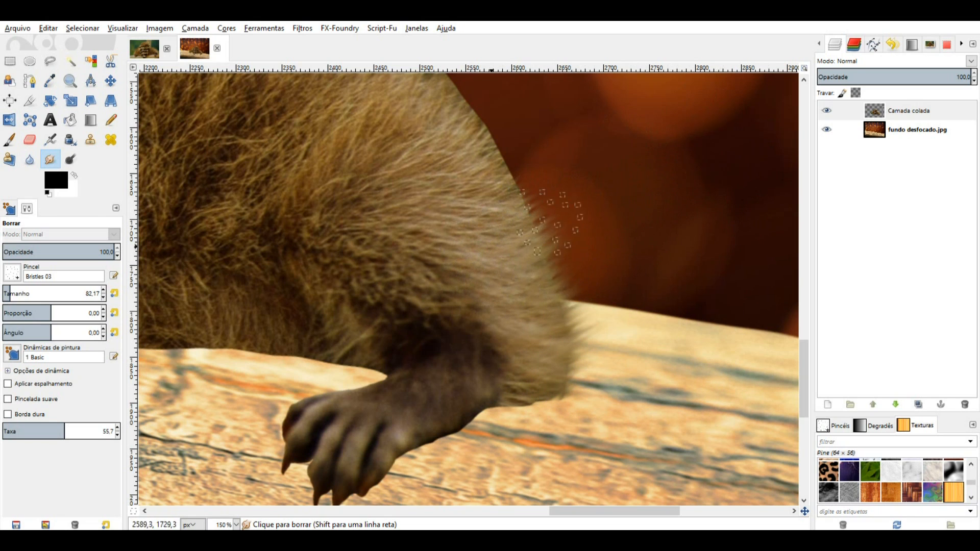
pyautogui.moveTo(481, 221)
pyautogui.mouseDown()
pyautogui.moveTo(567, 166)
pyautogui.moveTo(528, 134)
pyautogui.mouseUp()
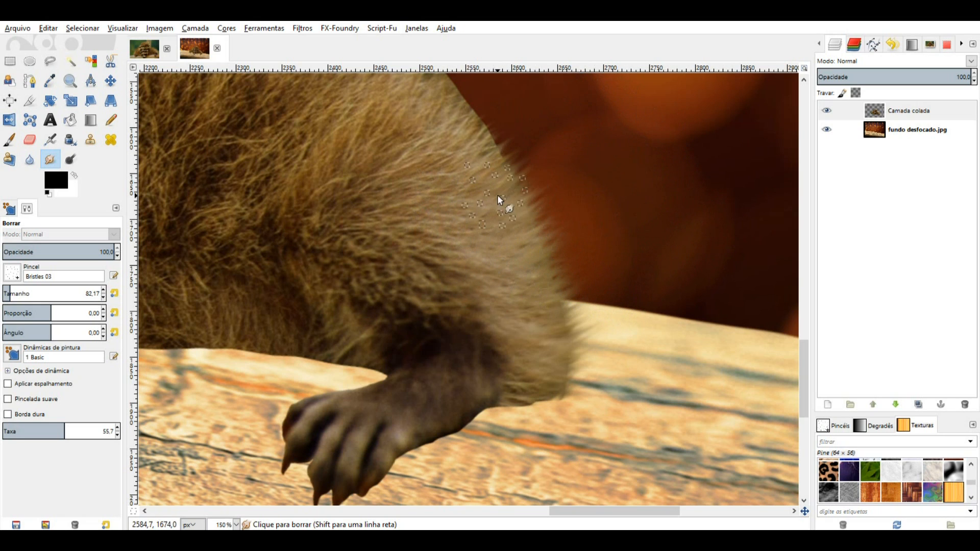
# Smudge the fur outward along the right raccoon's upper back, reducing the brush size to 50.95.
pyautogui.moveTo(660, 239); pyautogui.dragTo(822, 515)
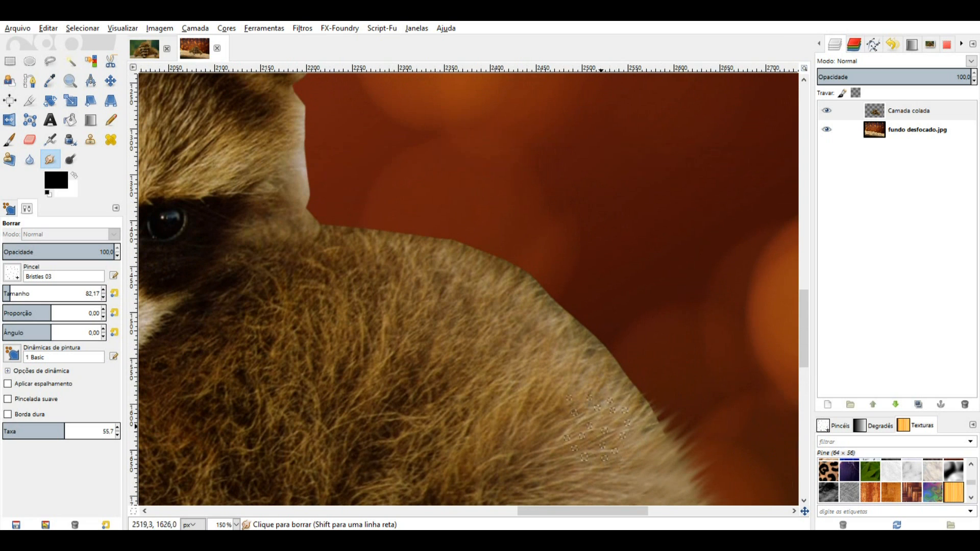
pyautogui.moveTo(612, 409)
pyautogui.mouseDown()
pyautogui.moveTo(702, 284)
pyautogui.moveTo(665, 416)
pyautogui.moveTo(712, 406)
pyautogui.moveTo(645, 333)
pyautogui.mouseUp()
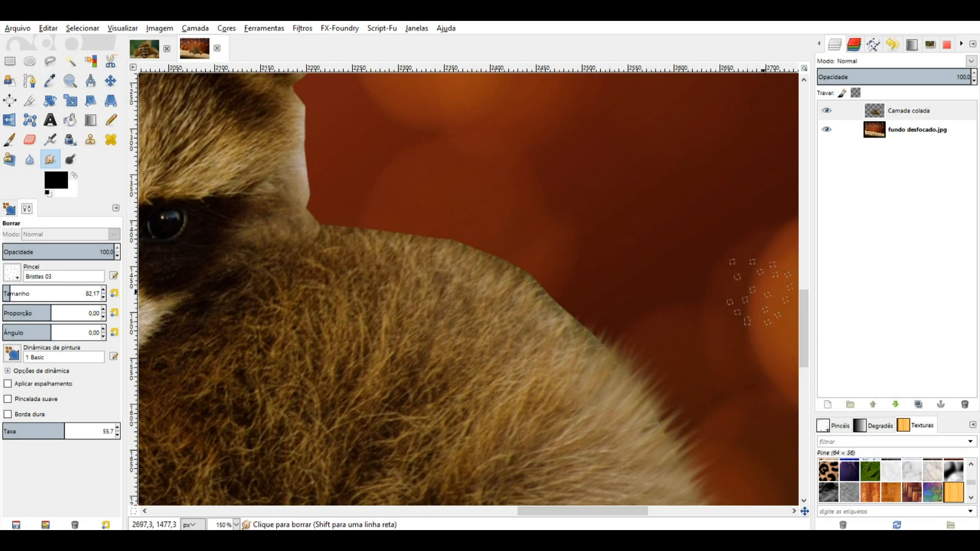
pyautogui.scroll(-5, 715, 307)
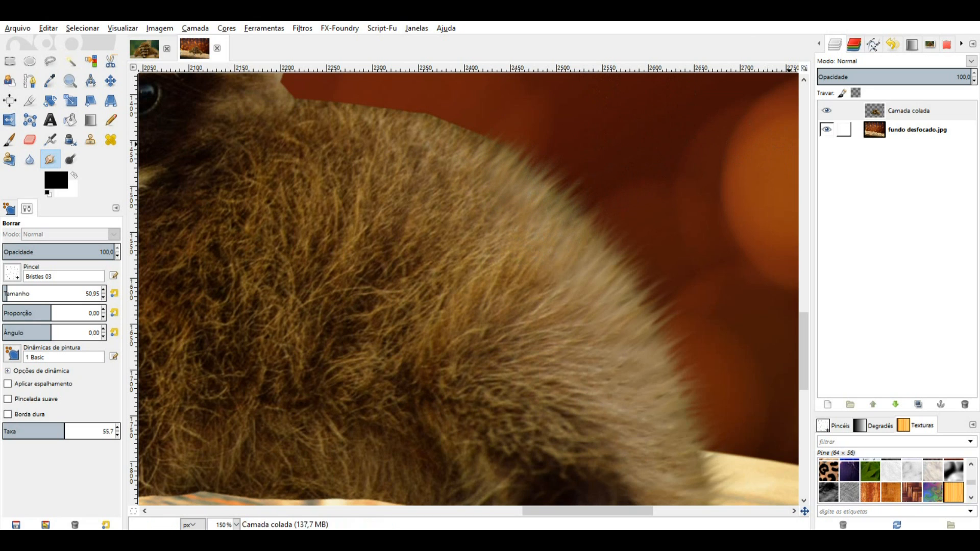
pyautogui.scroll(5, 541, 286)
pyautogui.hscroll(-2, 541, 285)
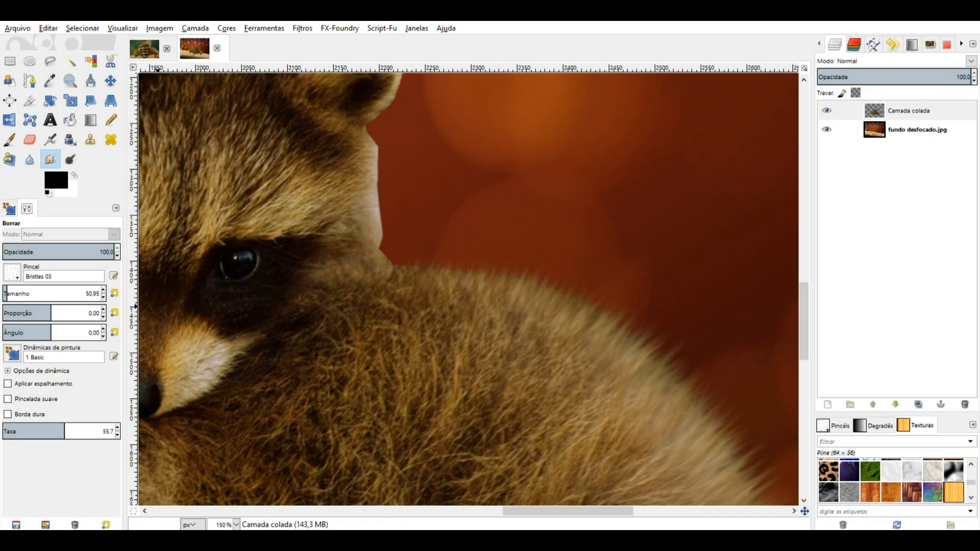
# Enlarge the Smudge brush to 119.63 and pull longer hairs outward along the right raccoon's back near its neck.
pyautogui.moveTo(8, 288); pyautogui.dragTo(15, 290)
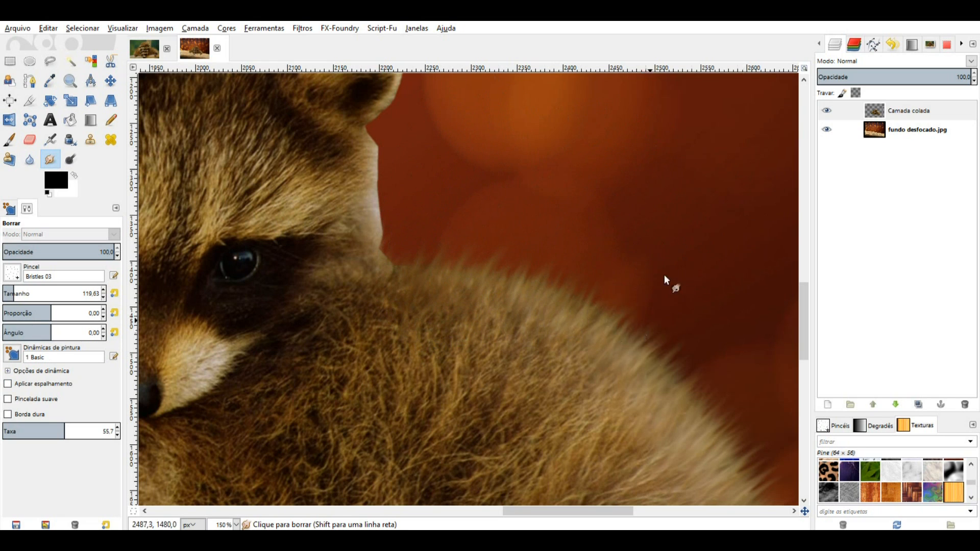
pyautogui.moveTo(687, 335); pyautogui.dragTo(588, 118)
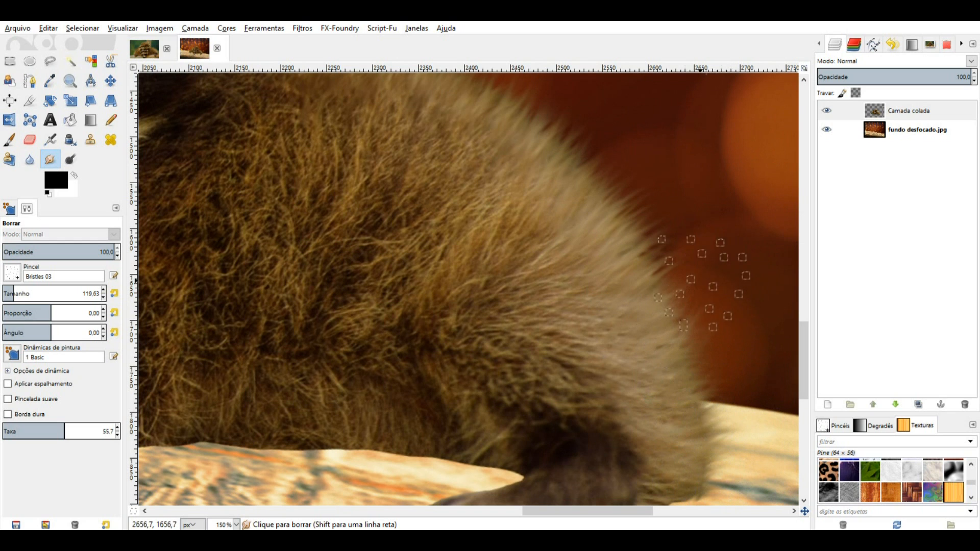
pyautogui.moveTo(699, 120); pyautogui.dragTo(772, 236)
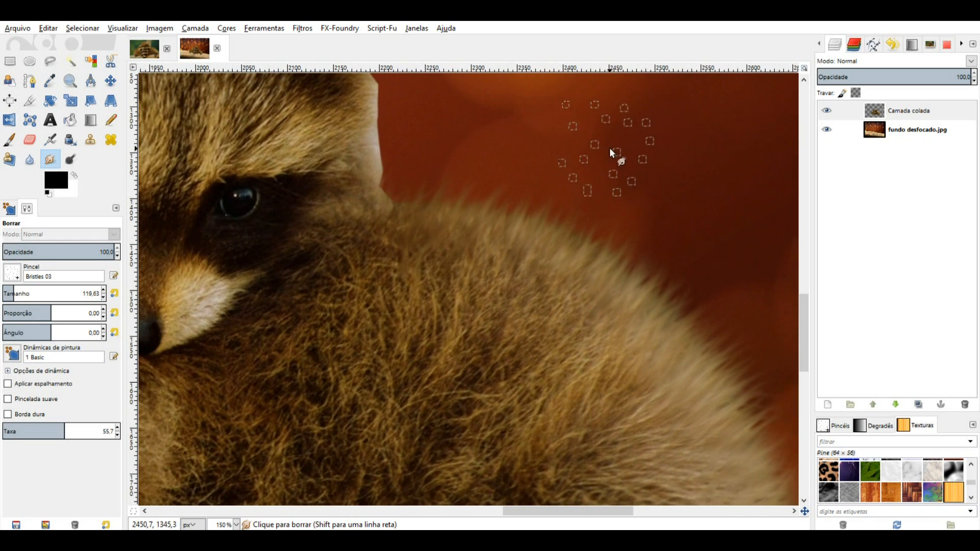
pyautogui.moveTo(607, 145); pyautogui.dragTo(656, 230)
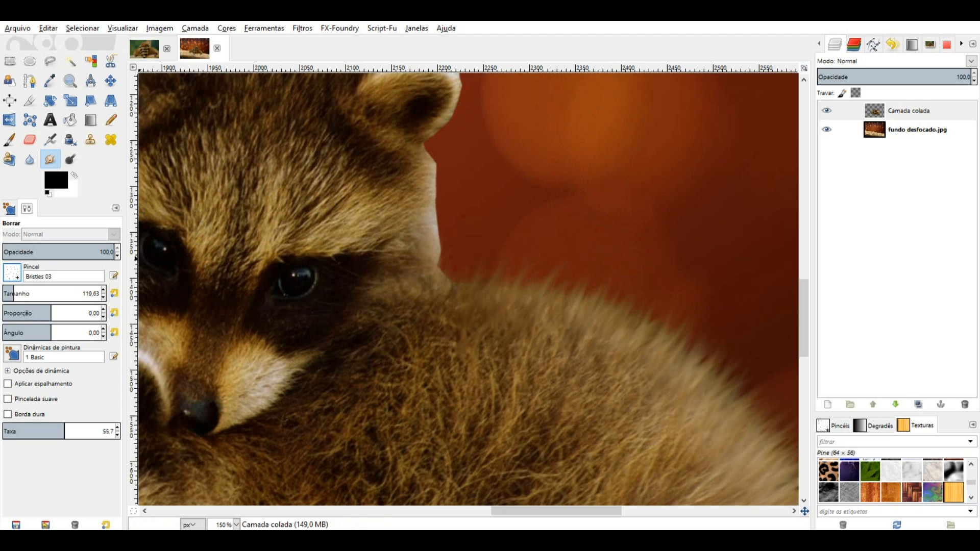
# Smudge the right raccoon's cheek, ear and head edges with brush sizes 57.19 and 37.19, raising the rate to 63.9.
pyautogui.moveTo(15, 293); pyautogui.dragTo(7, 293)
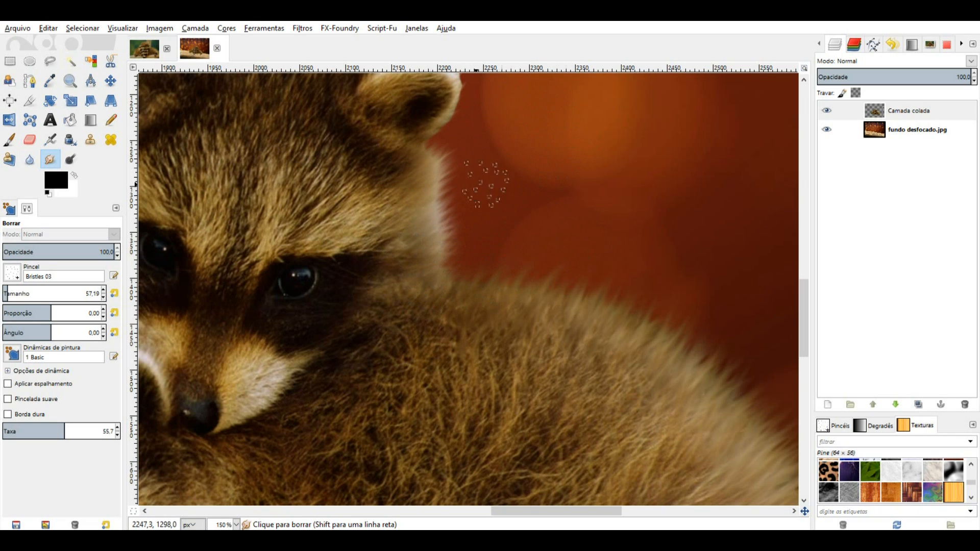
pyautogui.scroll(4, 534, 188)
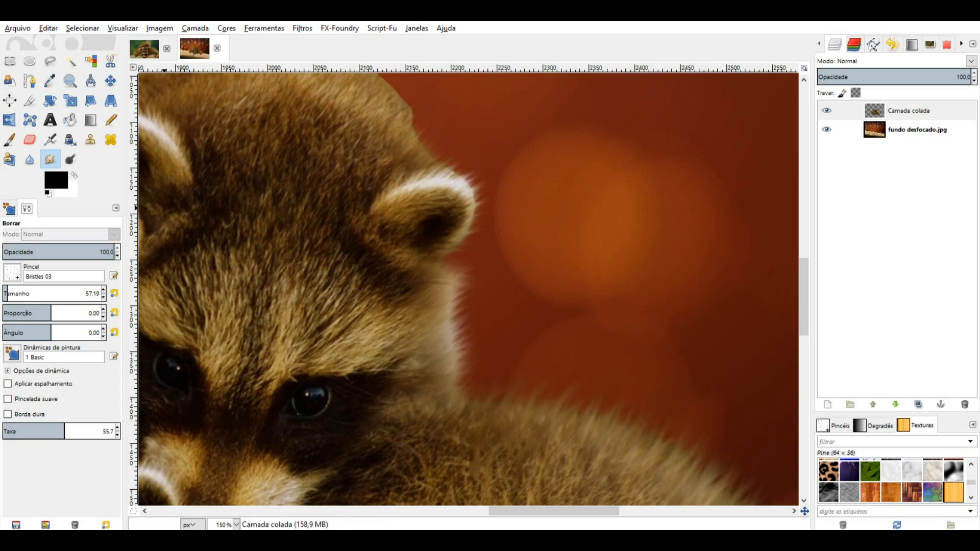
pyautogui.click(103, 297)
pyautogui.click(104, 298)
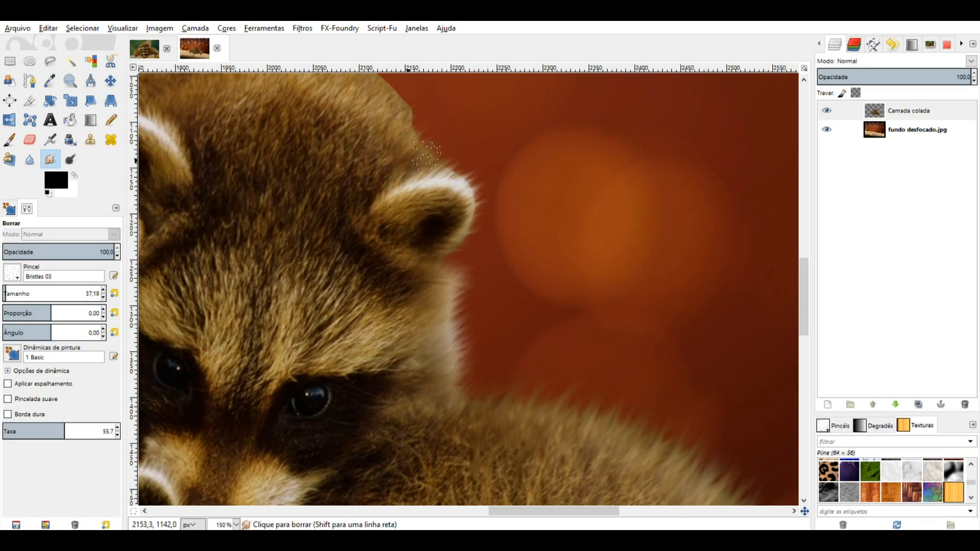
pyautogui.moveTo(77, 430); pyautogui.dragTo(74, 431)
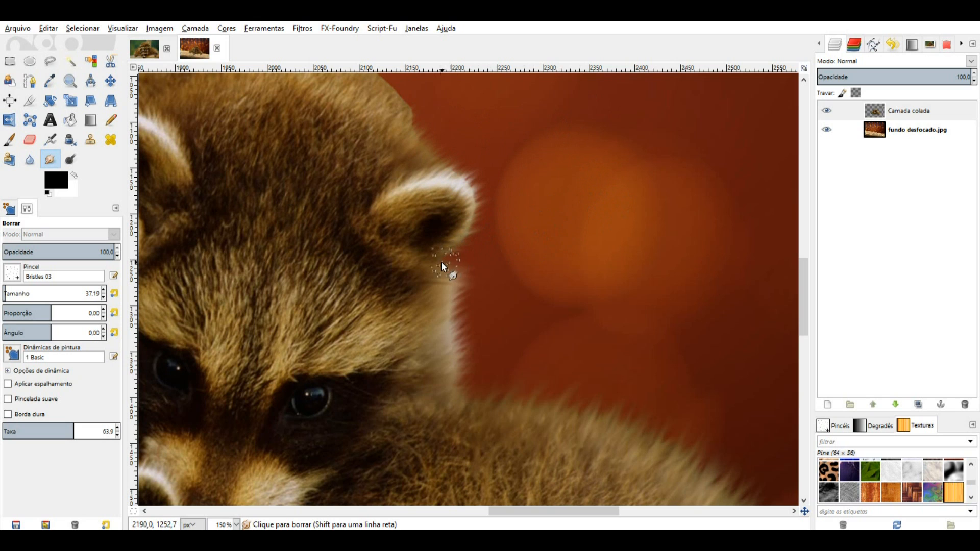
# Set the Smudge brush size to 107.14 and pull fur outward along the right slope of the back above the raccoons' heads.
pyautogui.moveTo(566, 146); pyautogui.dragTo(666, 392)
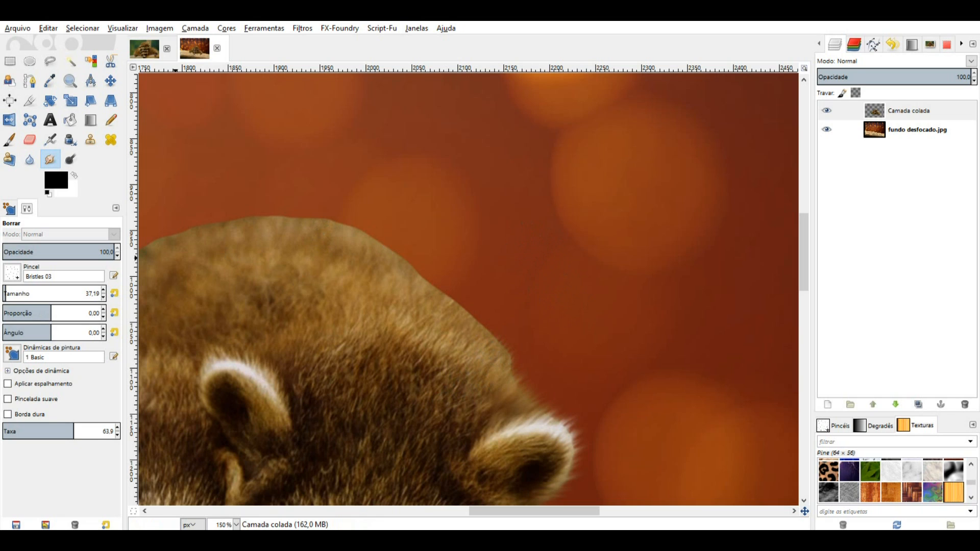
pyautogui.moveTo(5, 294); pyautogui.dragTo(11, 294)
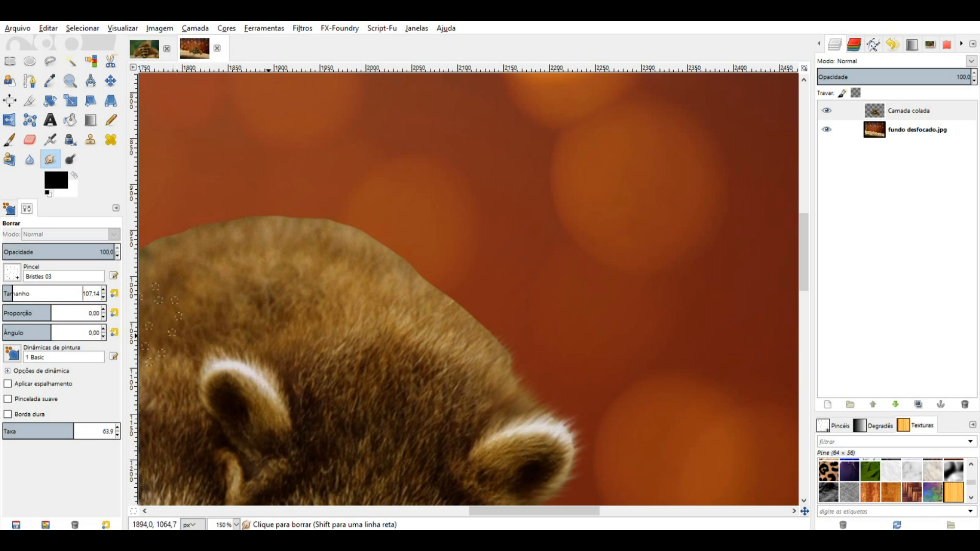
pyautogui.moveTo(439, 332)
pyautogui.mouseDown()
pyautogui.moveTo(492, 331)
pyautogui.moveTo(548, 290)
pyautogui.moveTo(523, 272)
pyautogui.moveTo(568, 223)
pyautogui.moveTo(423, 299)
pyautogui.moveTo(542, 139)
pyautogui.moveTo(418, 330)
pyautogui.moveTo(549, 204)
pyautogui.mouseUp()
pyautogui.moveTo(469, 327); pyautogui.dragTo(557, 296)
pyautogui.moveTo(479, 322); pyautogui.dragTo(514, 271)
pyautogui.moveTo(451, 264); pyautogui.dragTo(526, 196)
# Smudge the top and left edge of the back behind the heads at size 69.68, using rates 55.7 and 64.5.
pyautogui.moveTo(72, 430); pyautogui.dragTo(65, 431)
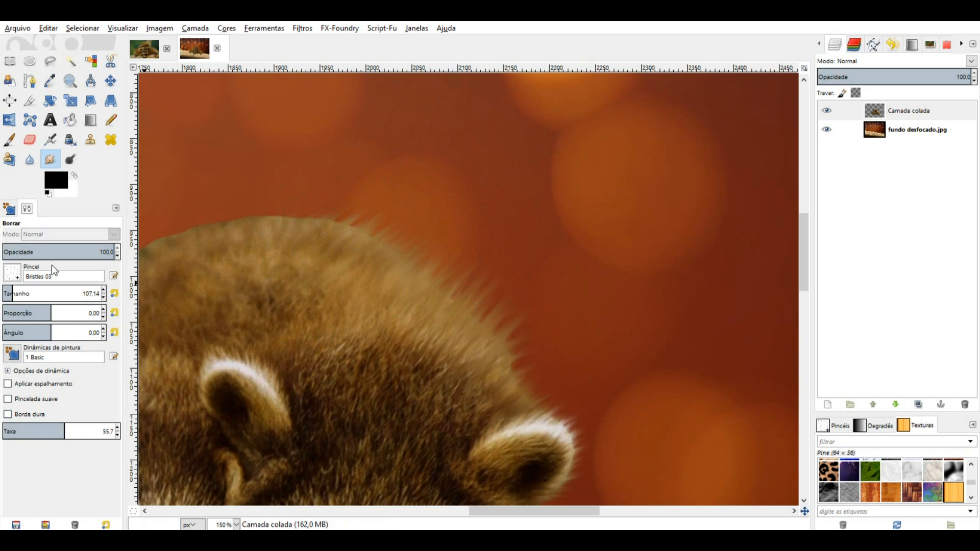
pyautogui.moveTo(14, 295); pyautogui.dragTo(9, 295)
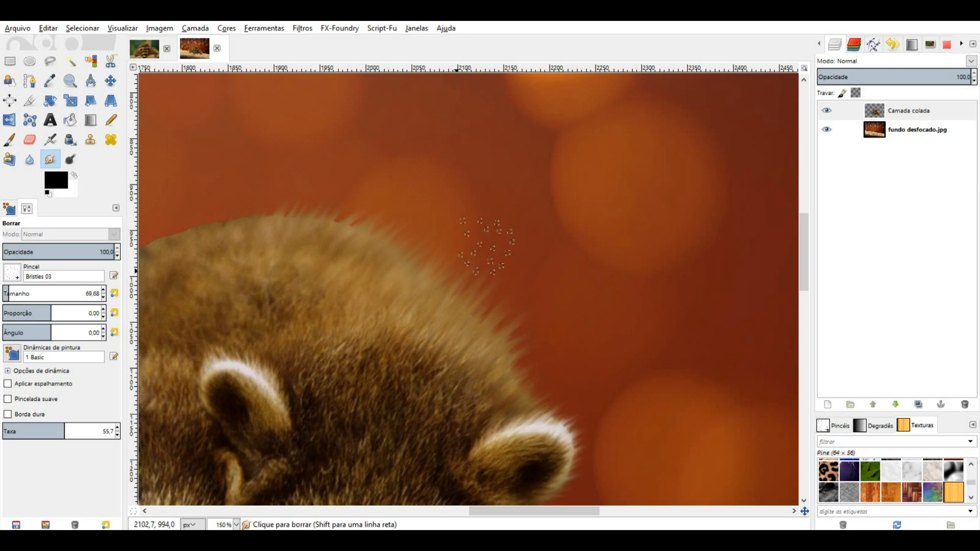
pyautogui.hscroll(-5, 556, 260)
pyautogui.moveTo(62, 431); pyautogui.dragTo(75, 431)
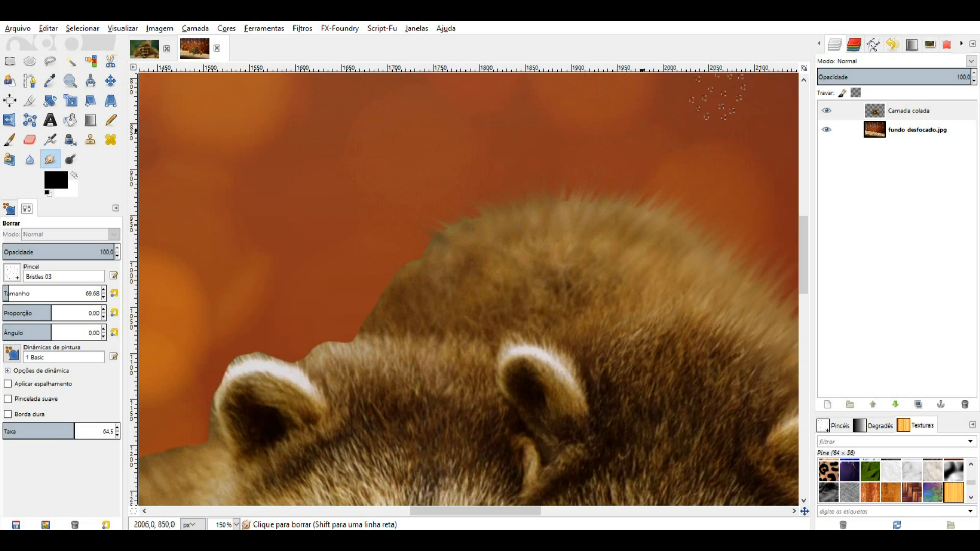
pyautogui.moveTo(500, 256); pyautogui.dragTo(630, 202)
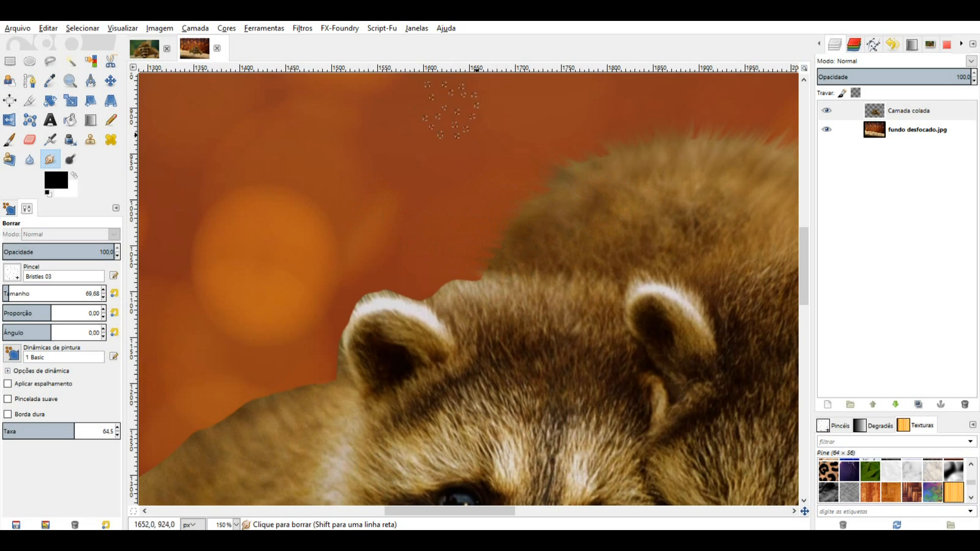
# Smudge short hairs upward from the left raccoon's crown and the white rim of its ear.
pyautogui.moveTo(479, 294)
pyautogui.mouseDown()
pyautogui.moveTo(432, 245)
pyautogui.moveTo(476, 237)
pyautogui.mouseUp()
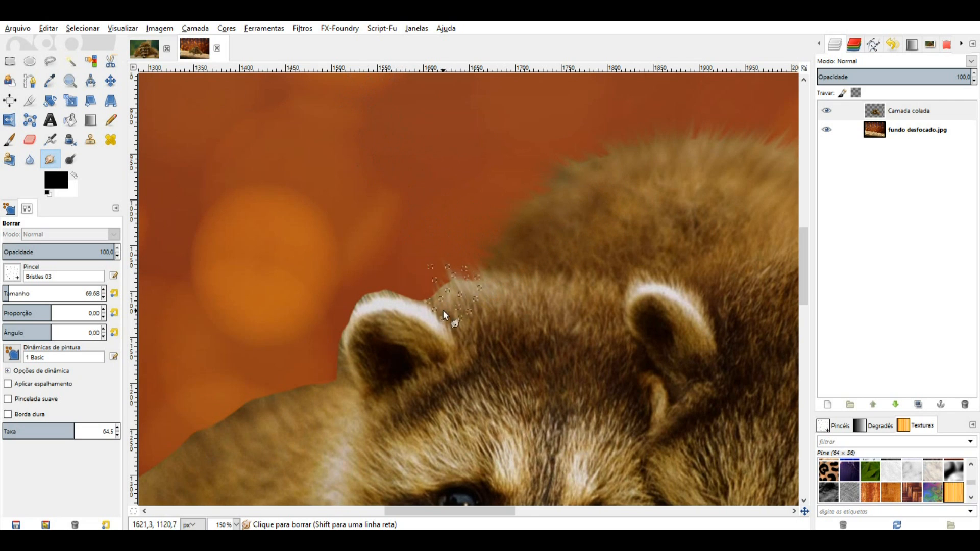
pyautogui.moveTo(406, 307); pyautogui.dragTo(420, 199)
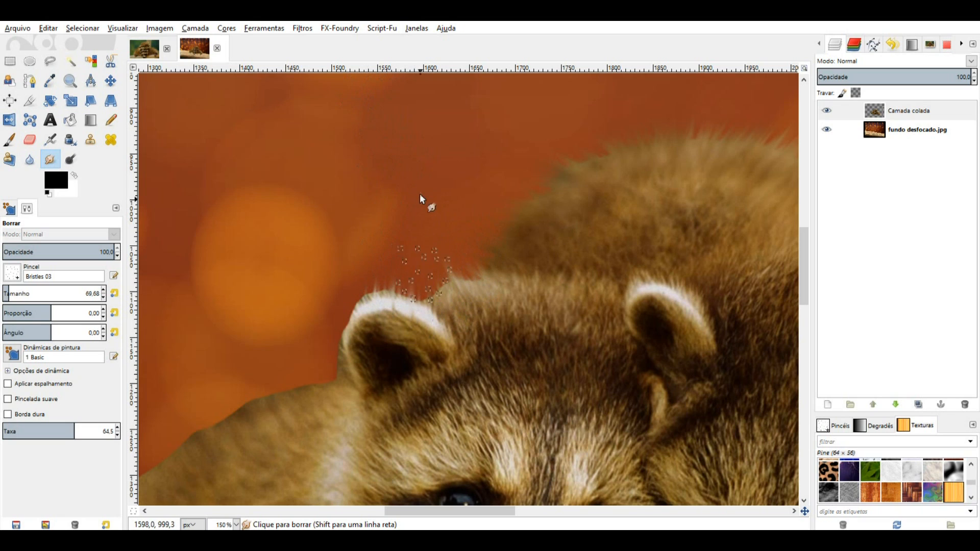
pyautogui.moveTo(423, 307); pyautogui.dragTo(407, 245)
pyautogui.moveTo(382, 306); pyautogui.dragTo(342, 234)
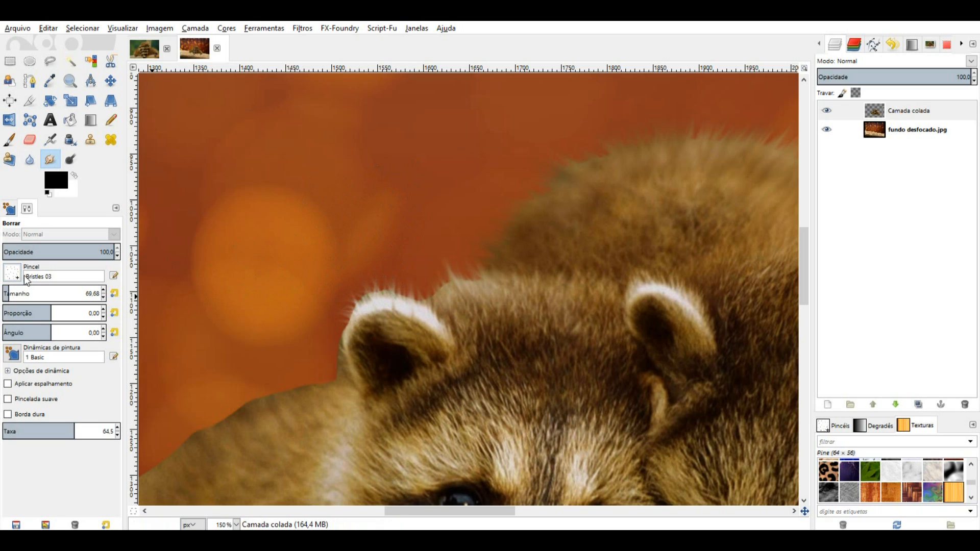
# Reduce the Smudge brush to 32.22 and refine the fine hairs around the outer edge of the left raccoon's ear.
pyautogui.click(8, 293)
pyautogui.moveTo(7, 294); pyautogui.dragTo(5, 293)
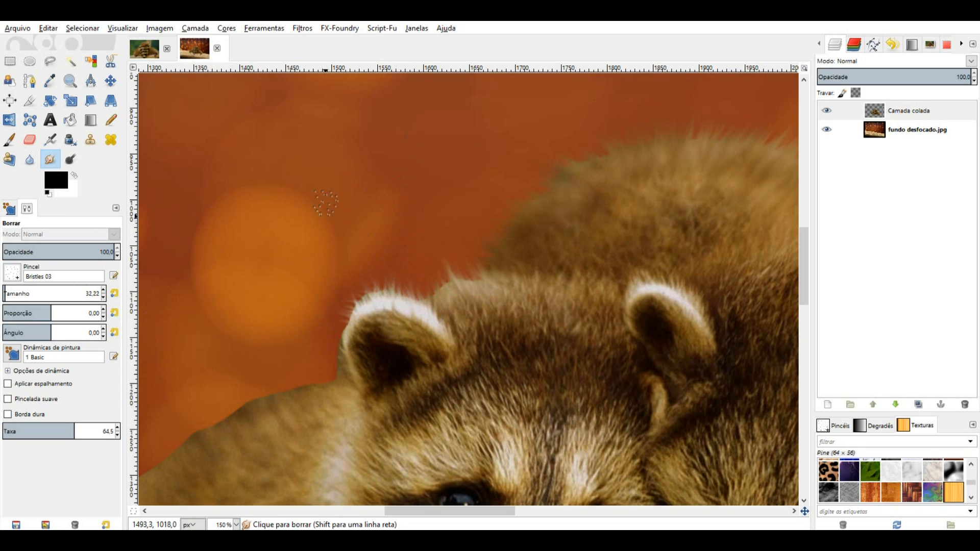
pyautogui.moveTo(399, 360); pyautogui.dragTo(500, 278)
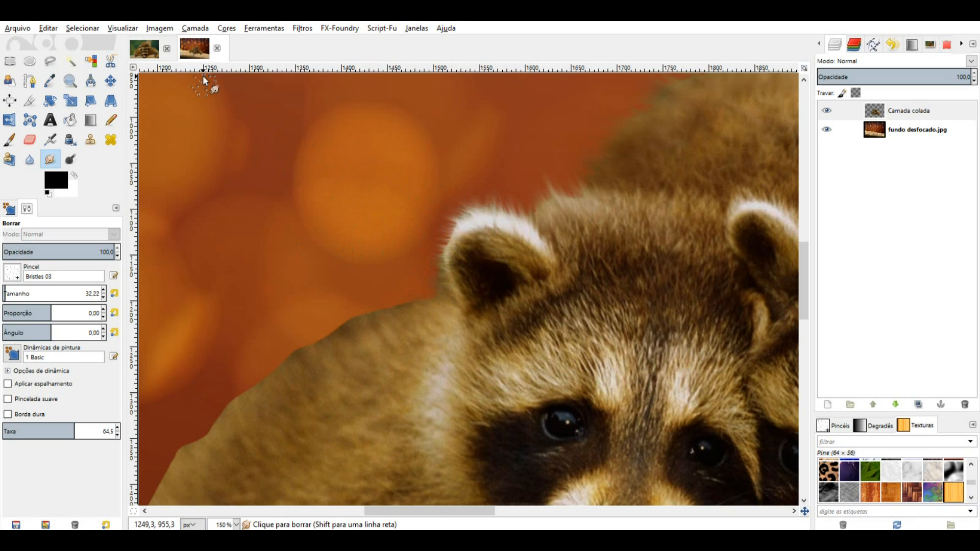
pyautogui.scroll(2, 508, 254)
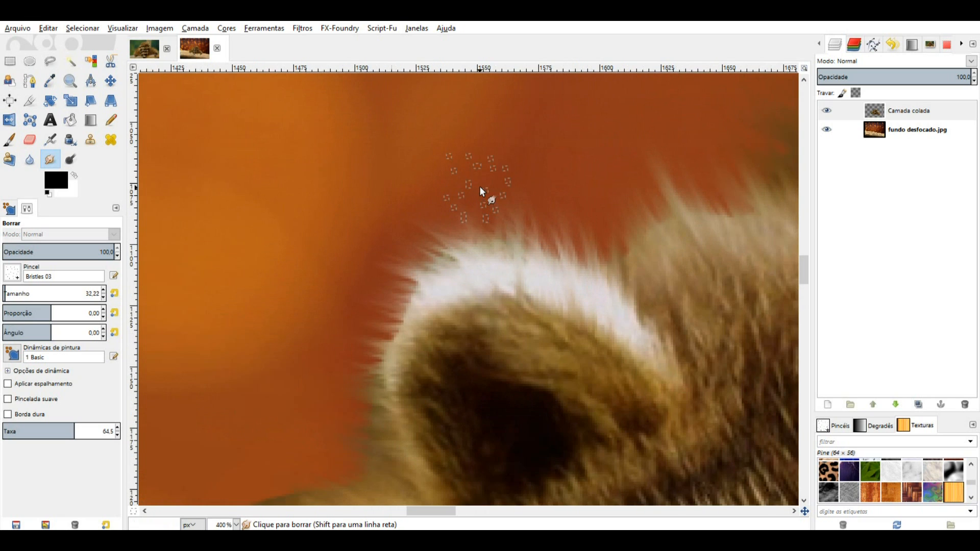
pyautogui.scroll(-1, 485, 193)
pyautogui.scroll(-1, 510, 216)
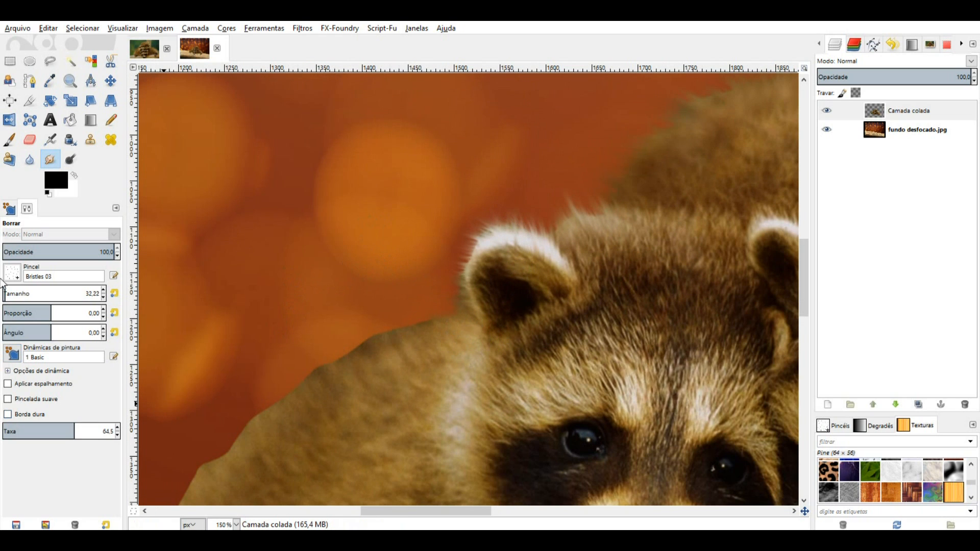
# Smudge the left raccoon's shoulder edge beside its ear with brush size 119.63, refining it at size 50.95.
pyautogui.moveTo(5, 294); pyautogui.dragTo(15, 293)
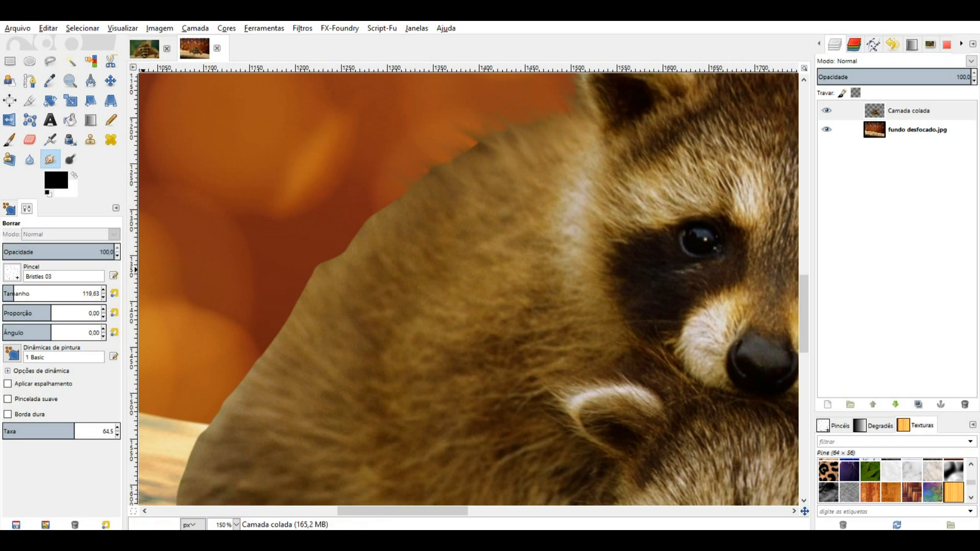
pyautogui.moveTo(15, 294); pyautogui.dragTo(7, 294)
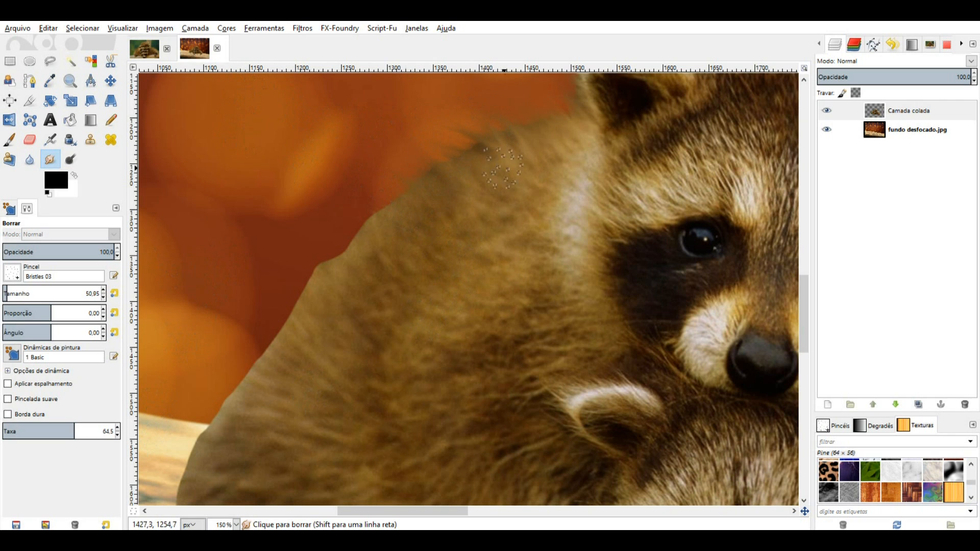
pyautogui.moveTo(430, 171)
pyautogui.mouseDown()
pyautogui.moveTo(479, 258)
pyautogui.moveTo(606, 243)
pyautogui.mouseUp()
pyautogui.moveTo(576, 306); pyautogui.dragTo(552, 301)
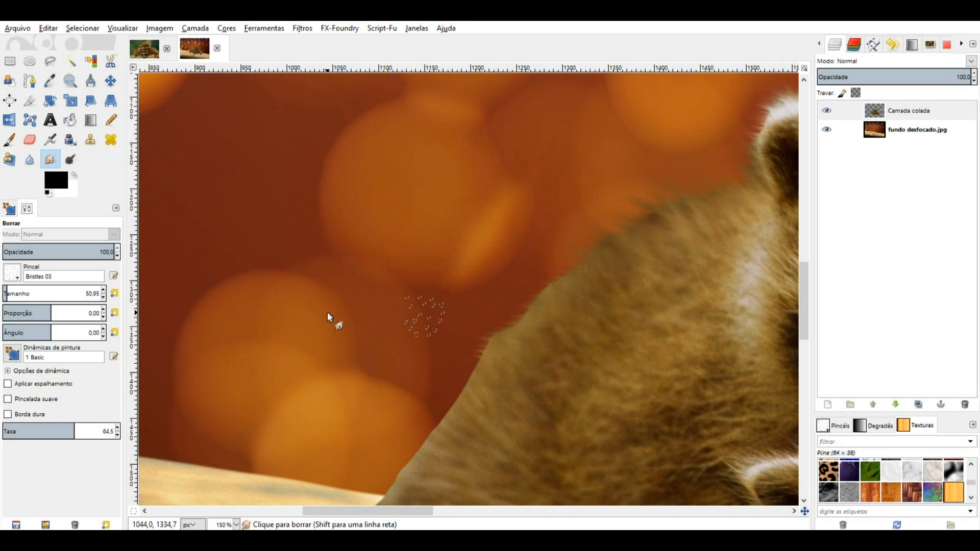
# Set the Smudge brush size to 107.14 and pull the fur outward along the middle of the left raccoon's back.
pyautogui.click(12, 292)
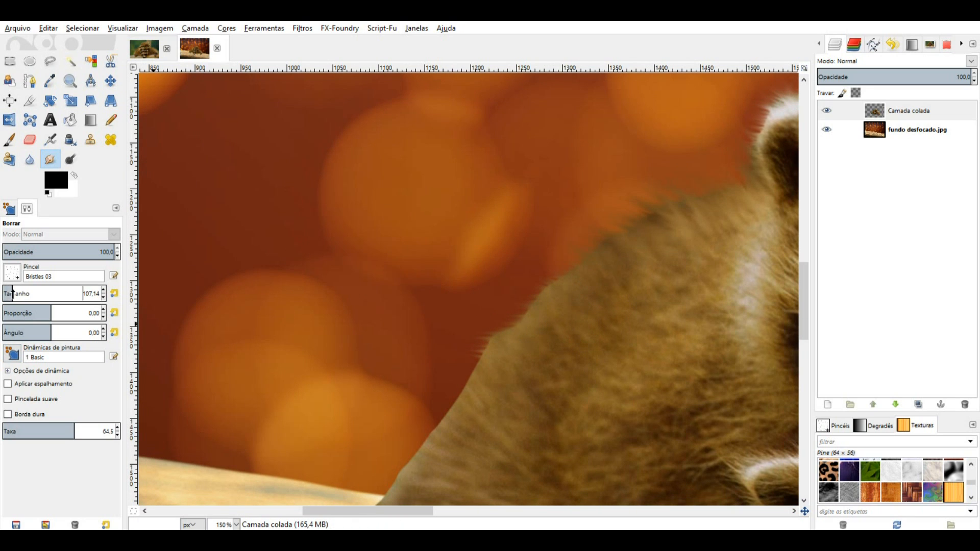
pyautogui.moveTo(567, 302); pyautogui.dragTo(490, 286)
pyautogui.moveTo(620, 262); pyautogui.dragTo(531, 245)
pyautogui.moveTo(546, 306); pyautogui.dragTo(408, 319)
pyautogui.moveTo(561, 355); pyautogui.dragTo(279, 370)
pyautogui.moveTo(575, 299); pyautogui.dragTo(313, 167)
pyautogui.moveTo(518, 378); pyautogui.dragTo(396, 220)
pyautogui.moveTo(495, 391); pyautogui.dragTo(400, 181)
pyautogui.moveTo(557, 301); pyautogui.dragTo(329, 253)
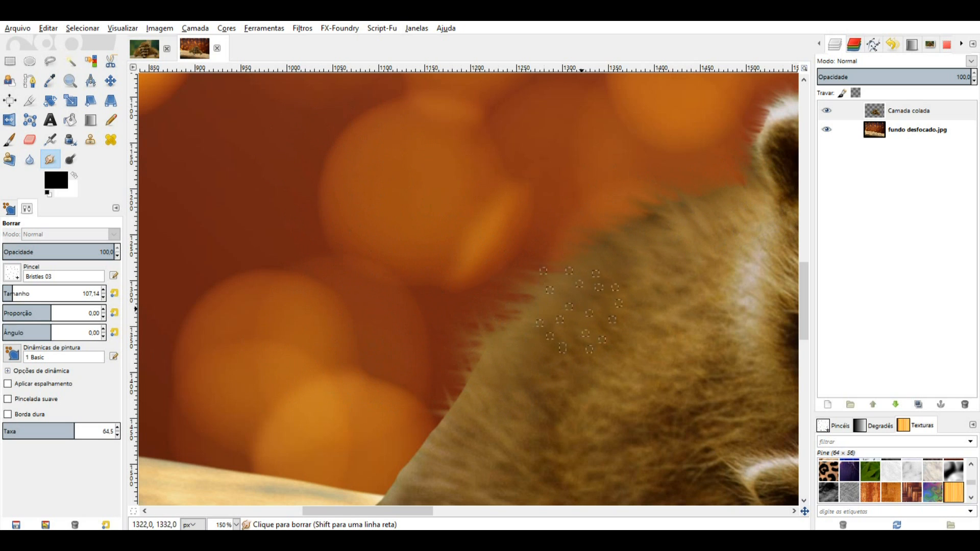
# Set the Smudge rate to 72.1 and size to 69.68, and soften the left raccoon's lower back edge above the log.
pyautogui.scroll(-5, 536, 150)
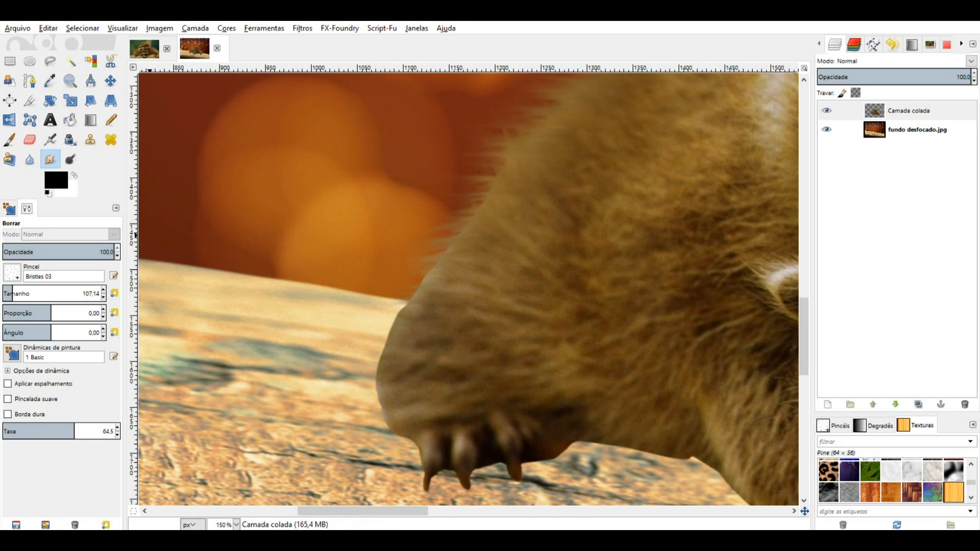
pyautogui.click(83, 429)
pyautogui.moveTo(460, 273); pyautogui.dragTo(327, 311)
pyautogui.moveTo(441, 296)
pyautogui.mouseDown()
pyautogui.moveTo(294, 334)
pyautogui.moveTo(322, 362)
pyautogui.mouseUp()
pyautogui.moveTo(520, 195)
pyautogui.mouseDown()
pyautogui.moveTo(411, 350)
pyautogui.moveTo(301, 411)
pyautogui.mouseUp()
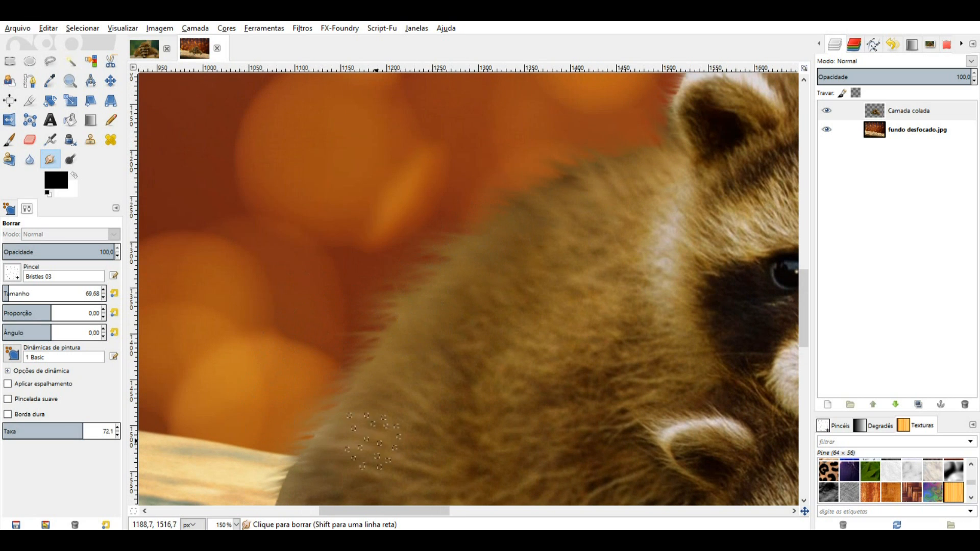
# Smudge the left raccoon's rump fur outward over the log, down to just above the hind paw.
pyautogui.moveTo(382, 459); pyautogui.dragTo(446, 230)
pyautogui.moveTo(383, 245); pyautogui.dragTo(286, 306)
pyautogui.moveTo(378, 285); pyautogui.dragTo(275, 337)
pyautogui.moveTo(358, 266); pyautogui.dragTo(286, 312)
pyautogui.moveTo(360, 245); pyautogui.dragTo(286, 286)
pyautogui.moveTo(355, 319); pyautogui.dragTo(256, 420)
pyautogui.moveTo(355, 296); pyautogui.dragTo(281, 360)
pyautogui.moveTo(352, 240); pyautogui.dragTo(296, 306)
pyautogui.moveTo(350, 286); pyautogui.dragTo(281, 347)
pyautogui.moveTo(352, 316); pyautogui.dragTo(306, 368)
pyautogui.moveTo(360, 347); pyautogui.dragTo(327, 388)
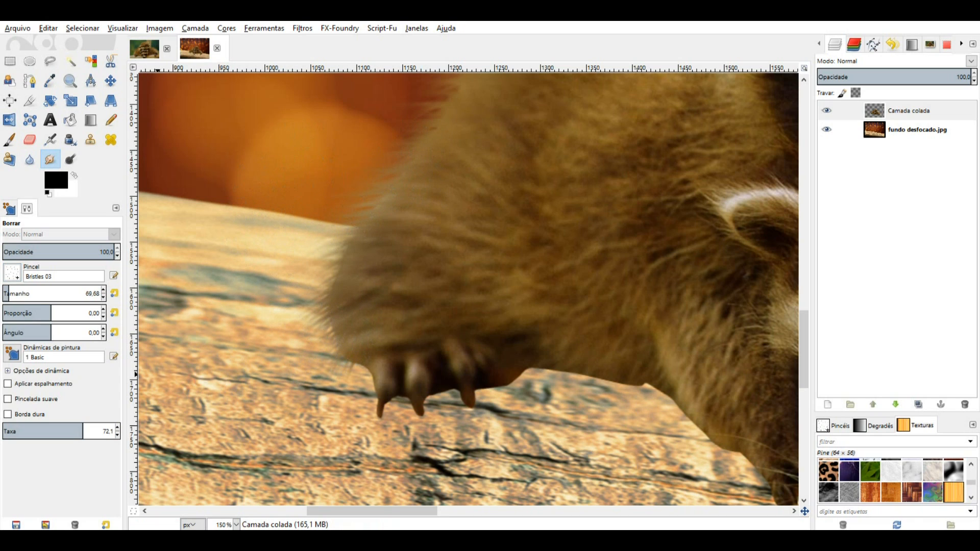
# Set the Smudge brush size to 38.46 and soften the left raccoon's belly edge over the log beside its hind paw.
pyautogui.moveTo(6, 294); pyautogui.dragTo(4, 295)
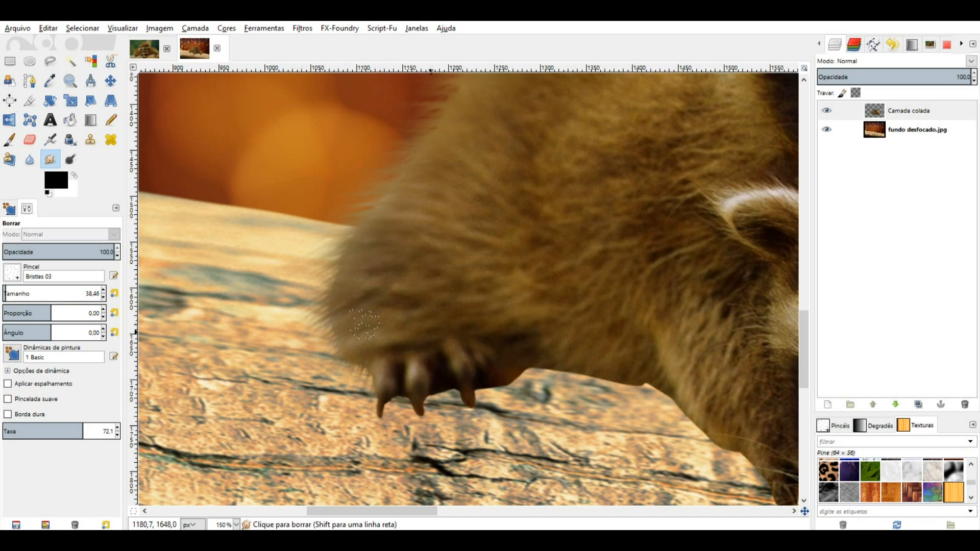
pyautogui.moveTo(580, 380); pyautogui.dragTo(647, 387)
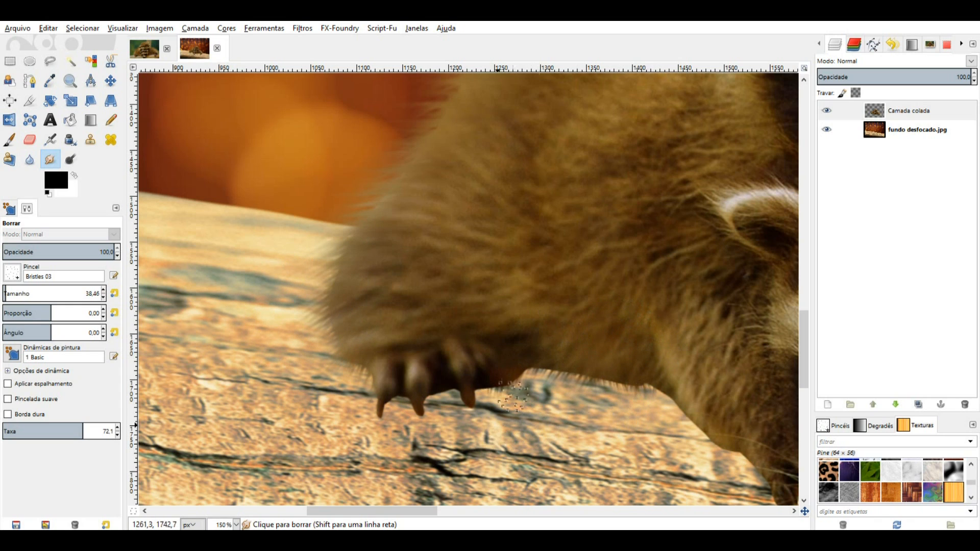
pyautogui.moveTo(601, 377); pyautogui.dragTo(603, 390)
pyautogui.moveTo(632, 382)
pyautogui.mouseDown()
pyautogui.moveTo(652, 354)
pyautogui.moveTo(670, 354)
pyautogui.moveTo(650, 445)
pyautogui.moveTo(679, 438)
pyautogui.mouseUp()
pyautogui.moveTo(539, 362); pyautogui.dragTo(523, 375)
# Smudge the middle of the front raccoon's belly edge downward over the log with the 38.46 brush.
pyautogui.moveTo(714, 375); pyautogui.dragTo(518, 285)
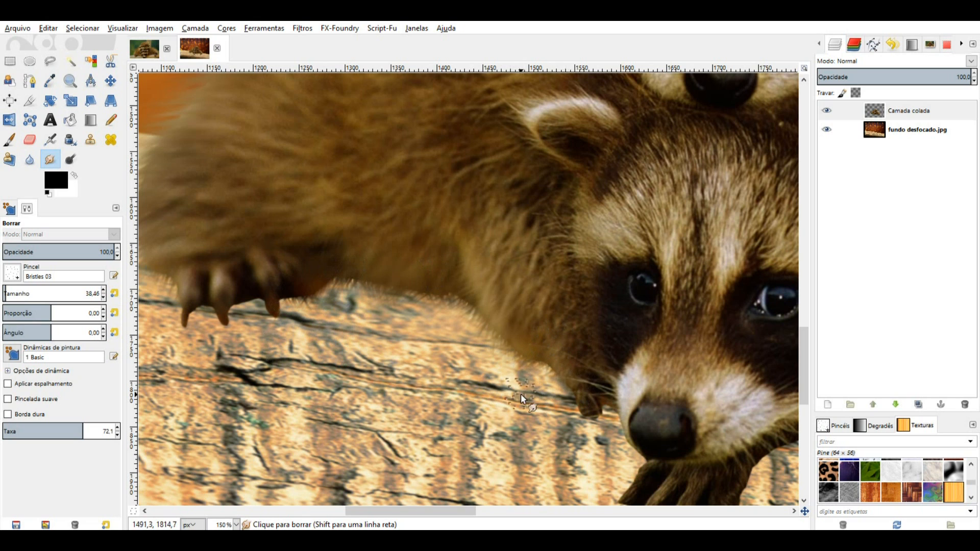
pyautogui.moveTo(537, 391); pyautogui.dragTo(242, 297)
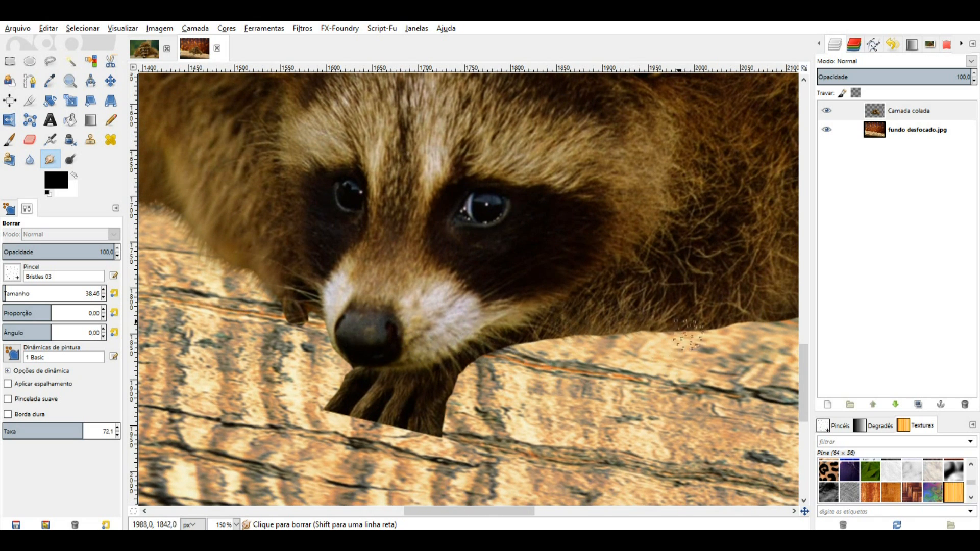
pyautogui.moveTo(604, 349); pyautogui.dragTo(303, 278)
pyautogui.moveTo(536, 232)
pyautogui.mouseDown()
pyautogui.moveTo(535, 265)
pyautogui.moveTo(510, 262)
pyautogui.mouseUp()
pyautogui.moveTo(494, 225); pyautogui.dragTo(494, 265)
pyautogui.moveTo(459, 230)
pyautogui.mouseDown()
pyautogui.moveTo(452, 266)
pyautogui.moveTo(414, 268)
pyautogui.moveTo(438, 264)
pyautogui.mouseUp()
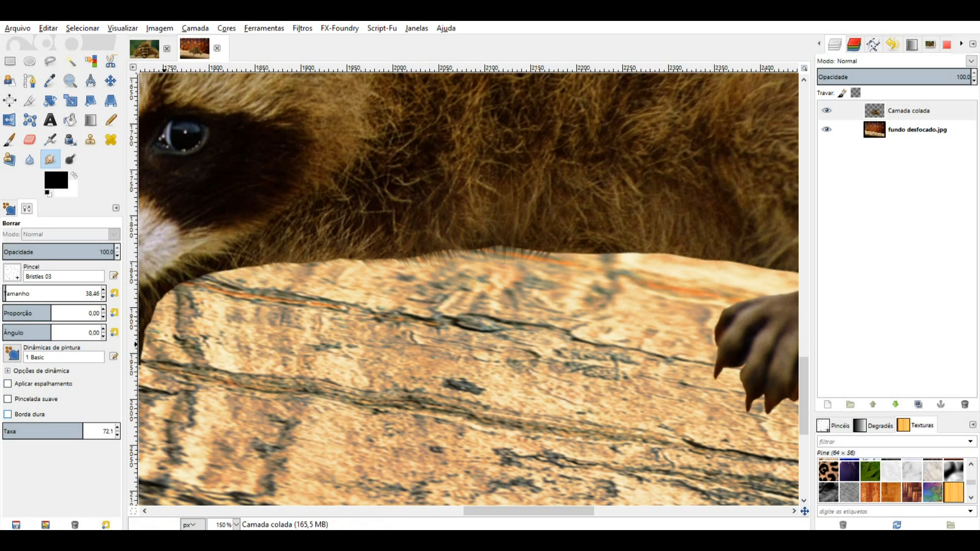
# Extend the smudging along the front raccoon's belly edge in both directions, reaching back toward its muzzle.
pyautogui.moveTo(408, 230); pyautogui.dragTo(401, 266)
pyautogui.moveTo(470, 227); pyautogui.dragTo(462, 265)
pyautogui.moveTo(536, 229); pyautogui.dragTo(531, 266)
pyautogui.moveTo(638, 230)
pyautogui.mouseDown()
pyautogui.moveTo(633, 262)
pyautogui.moveTo(608, 265)
pyautogui.mouseUp()
pyautogui.moveTo(572, 230); pyautogui.dragTo(566, 265)
pyautogui.moveTo(403, 229)
pyautogui.mouseDown()
pyautogui.moveTo(395, 265)
pyautogui.moveTo(355, 268)
pyautogui.mouseUp()
pyautogui.moveTo(306, 240); pyautogui.dragTo(296, 268)
pyautogui.moveTo(339, 240); pyautogui.dragTo(332, 271)
pyautogui.moveTo(380, 238); pyautogui.dragTo(372, 268)
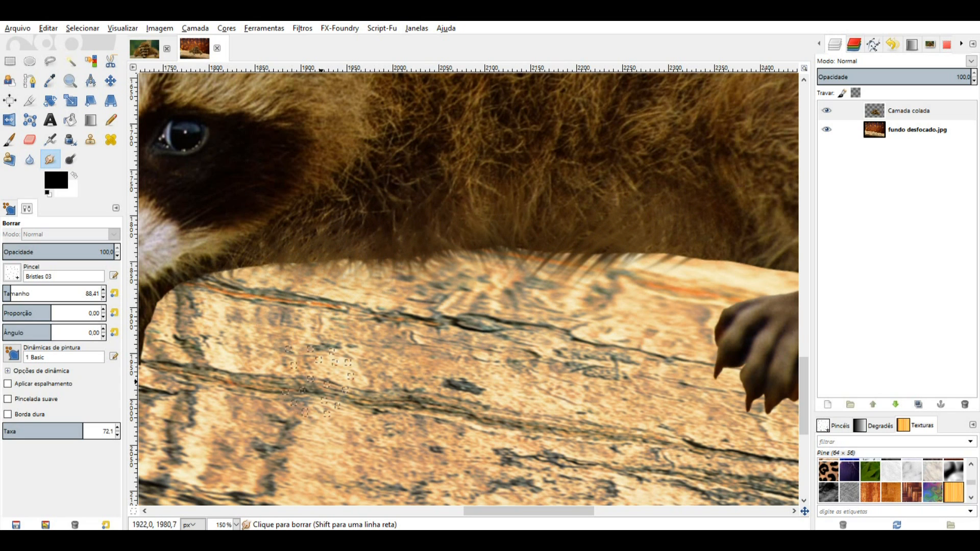
# Pull the front raccoon's belly fur further over the log using a Smudge brush size of 88.41.
pyautogui.moveTo(582, 232); pyautogui.dragTo(587, 275)
pyautogui.moveTo(658, 232)
pyautogui.mouseDown()
pyautogui.moveTo(672, 281)
pyautogui.moveTo(651, 277)
pyautogui.mouseUp()
pyautogui.moveTo(689, 235)
pyautogui.mouseDown()
pyautogui.moveTo(710, 282)
pyautogui.moveTo(740, 281)
pyautogui.mouseUp()
pyautogui.moveTo(518, 232); pyautogui.dragTo(513, 273)
pyautogui.moveTo(475, 232); pyautogui.dragTo(467, 279)
# Smudge the remaining belly edge of the front raccoon up to its hind leg above the paw.
pyautogui.hscroll(5, 574, 227)
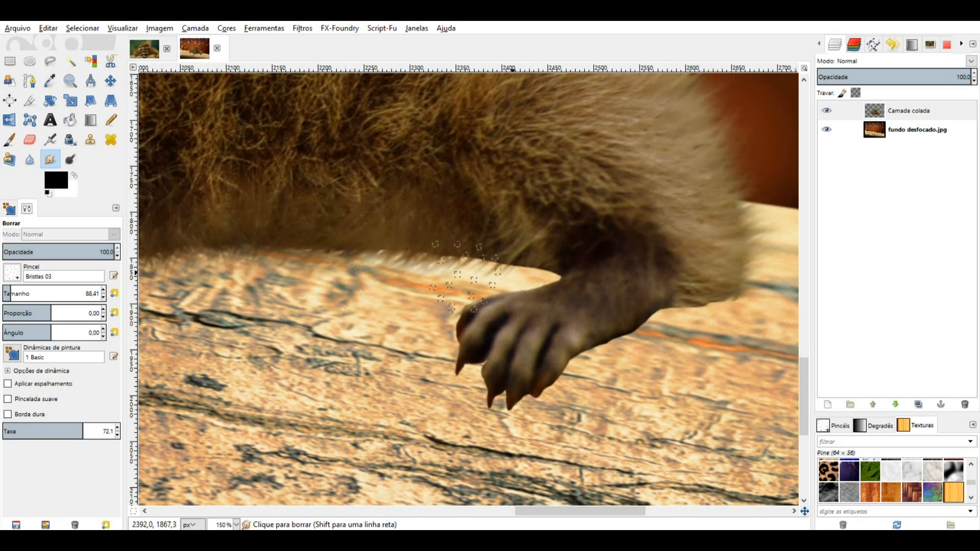
pyautogui.moveTo(503, 251); pyautogui.dragTo(490, 271)
pyautogui.moveTo(533, 253); pyautogui.dragTo(518, 273)
pyautogui.moveTo(459, 245); pyautogui.dragTo(445, 268)
pyautogui.moveTo(431, 243); pyautogui.dragTo(416, 266)
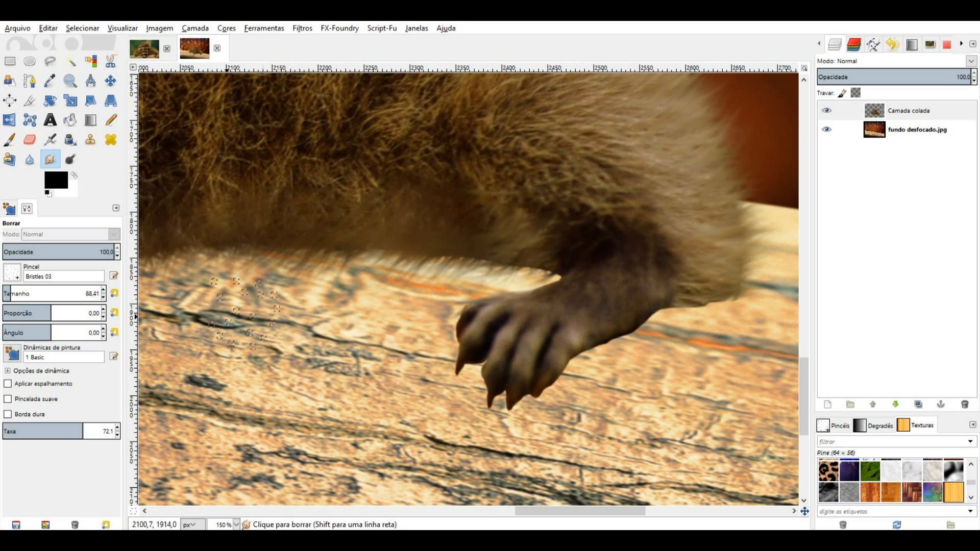
pyautogui.moveTo(336, 338); pyautogui.dragTo(546, 342)
pyautogui.moveTo(343, 257)
pyautogui.mouseDown()
pyautogui.moveTo(348, 265)
pyautogui.moveTo(333, 278)
pyautogui.mouseUp()
pyautogui.moveTo(546, 334); pyautogui.dragTo(306, 328)
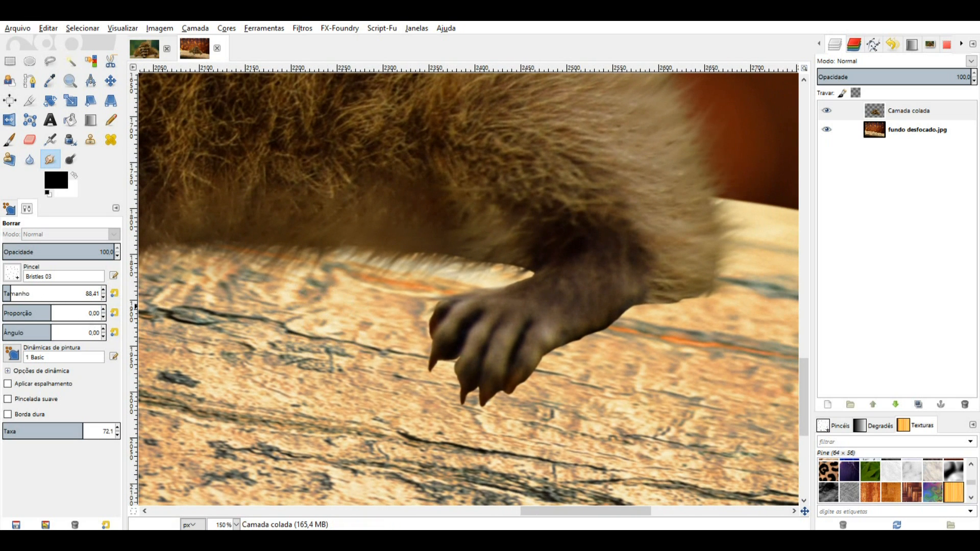
# Set the Smudge brush size to 25.98 and soften the lower edge of the front raccoon's hind leg and paw.
pyautogui.click(8, 295)
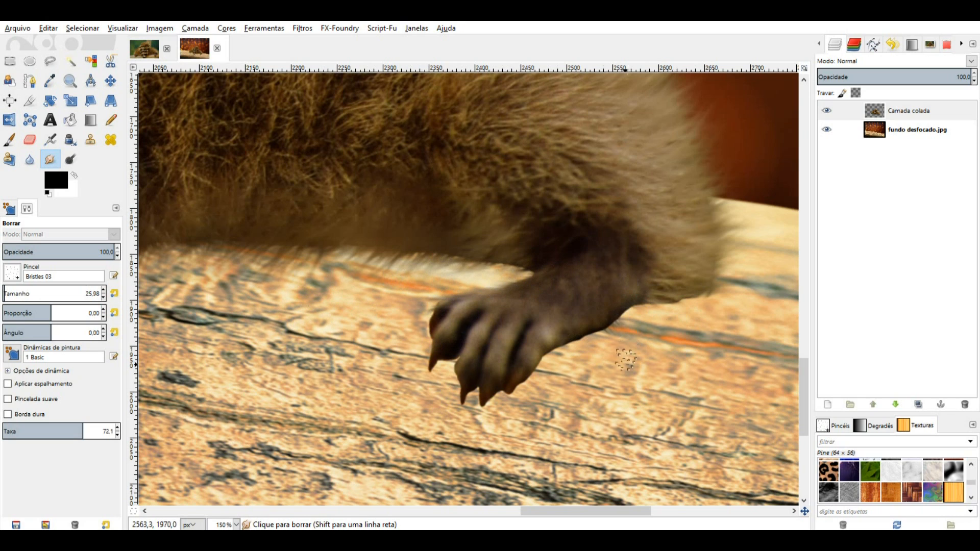
pyautogui.moveTo(591, 333); pyautogui.dragTo(570, 350)
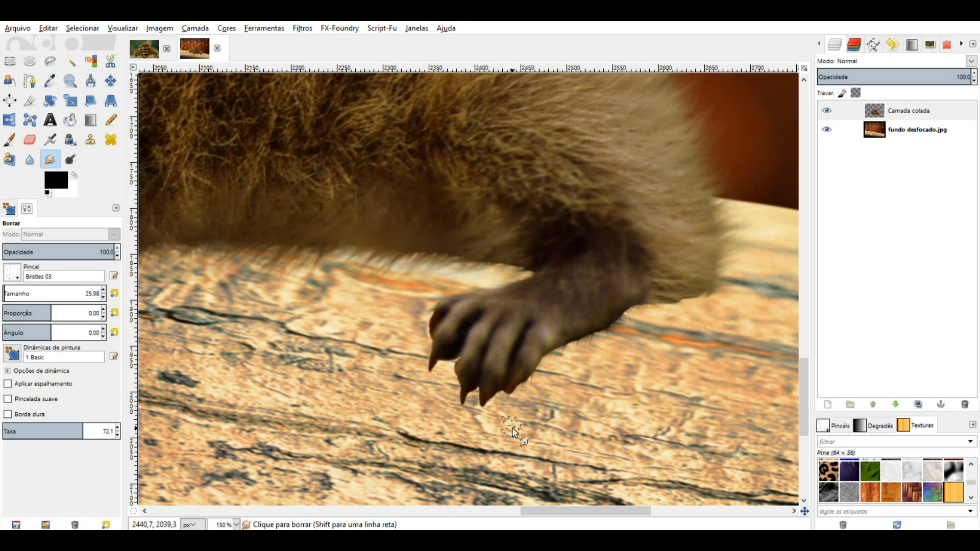
pyautogui.moveTo(634, 303)
pyautogui.mouseDown()
pyautogui.moveTo(637, 315)
pyautogui.moveTo(681, 308)
pyautogui.mouseUp()
pyautogui.moveTo(440, 306); pyautogui.dragTo(427, 316)
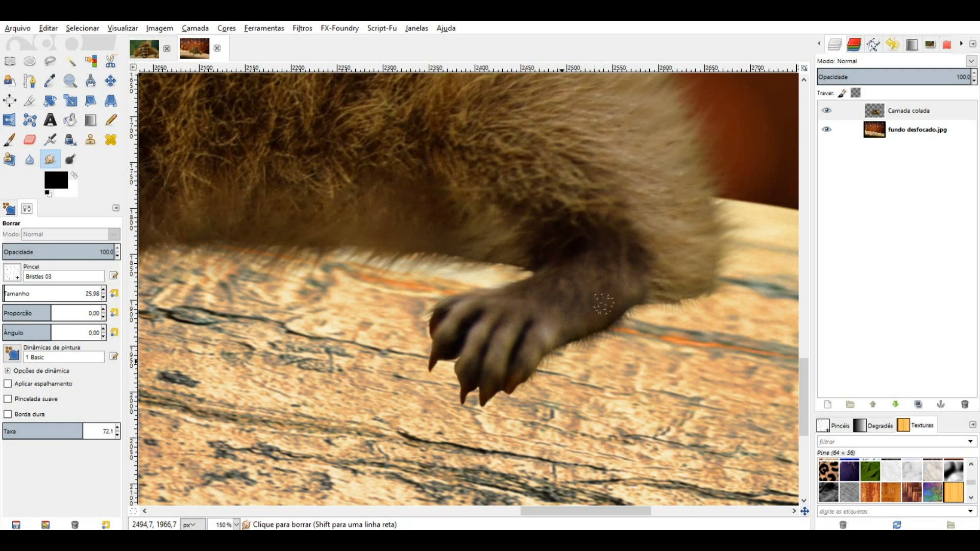
# Review the blended fur edges of the whole raccoon group against the log and background.
pyautogui.scroll(-5, 324, 341)
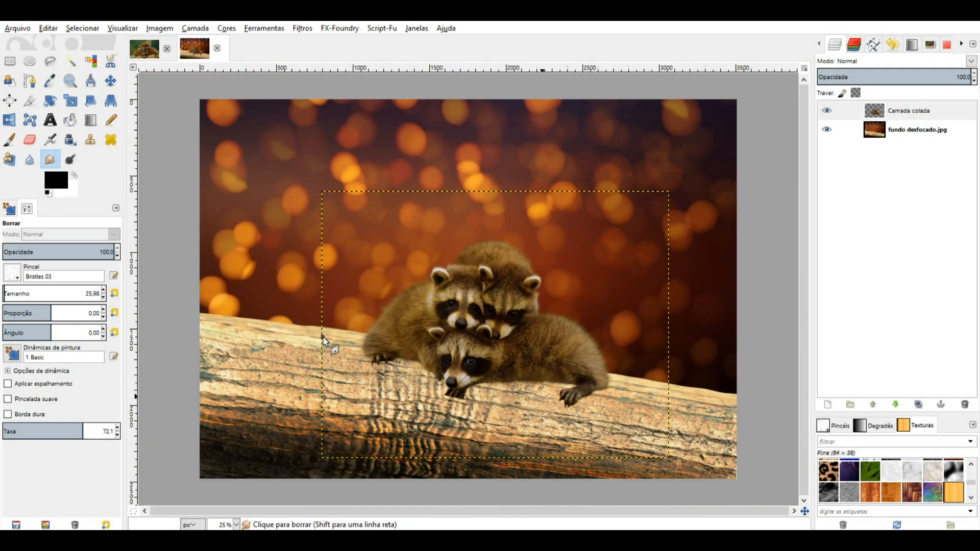
pyautogui.scroll(4, 433, 316)
pyautogui.scroll(-1, 433, 316)
pyautogui.scroll(-2, 432, 314)
pyautogui.scroll(-1, 452, 317)
pyautogui.scroll(3, 451, 317)
pyautogui.scroll(-1, 452, 317)
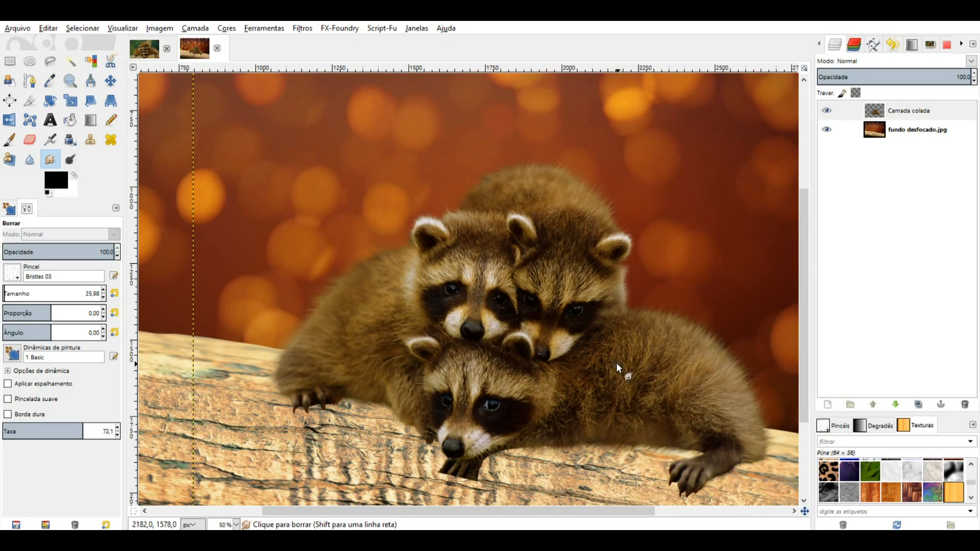
pyautogui.scroll(-1, 614, 363)
pyautogui.scroll(1, 611, 362)
pyautogui.scroll(-1, 605, 364)
pyautogui.moveTo(583, 392); pyautogui.dragTo(534, 307)
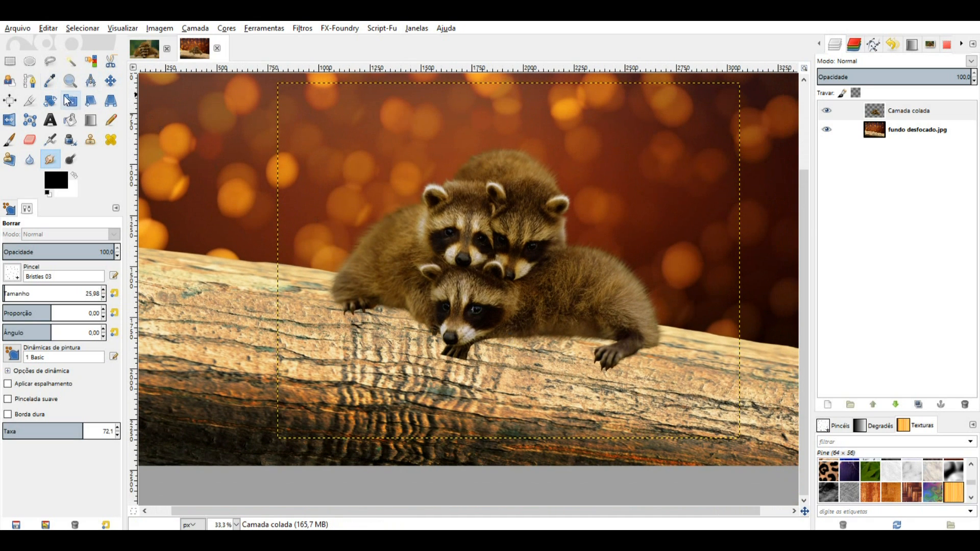
# Activate the Paths tool and examine the cut-off front paw beneath the front raccoon's muzzle.
pyautogui.click(30, 81)
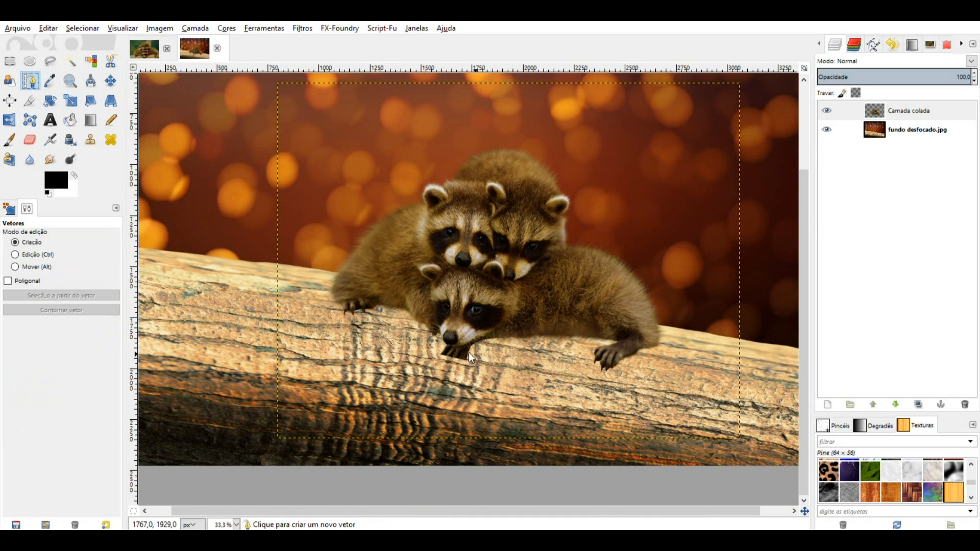
pyautogui.scroll(3, 452, 350)
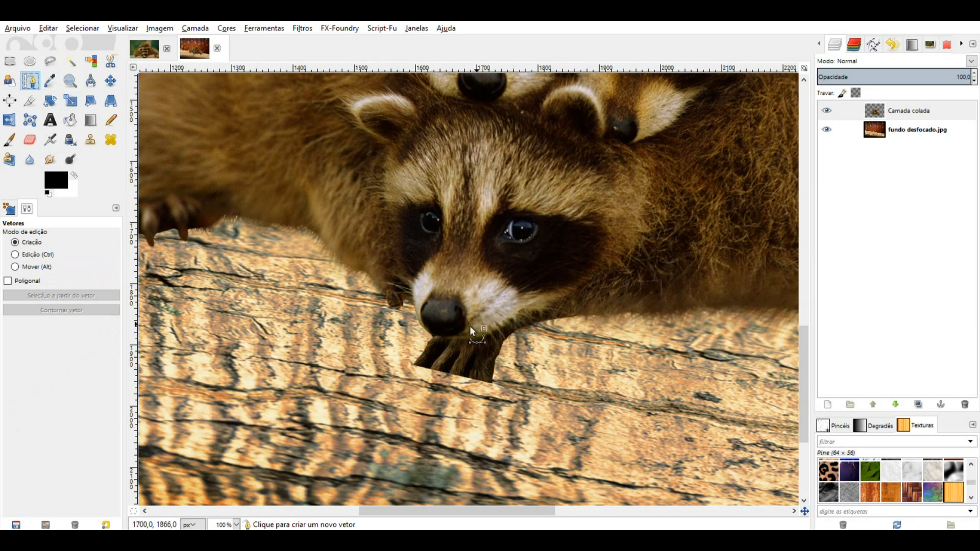
pyautogui.scroll(-1, 549, 355)
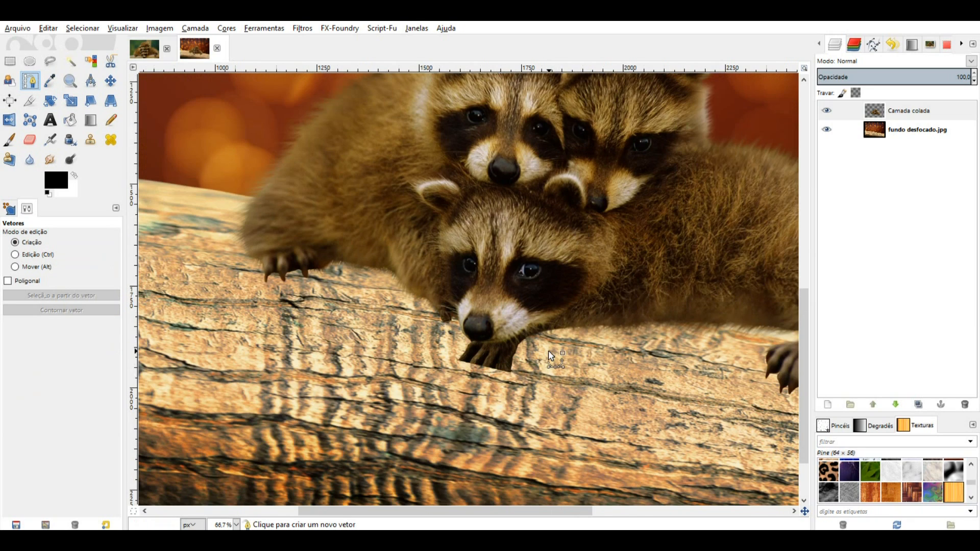
pyautogui.scroll(-1, 549, 354)
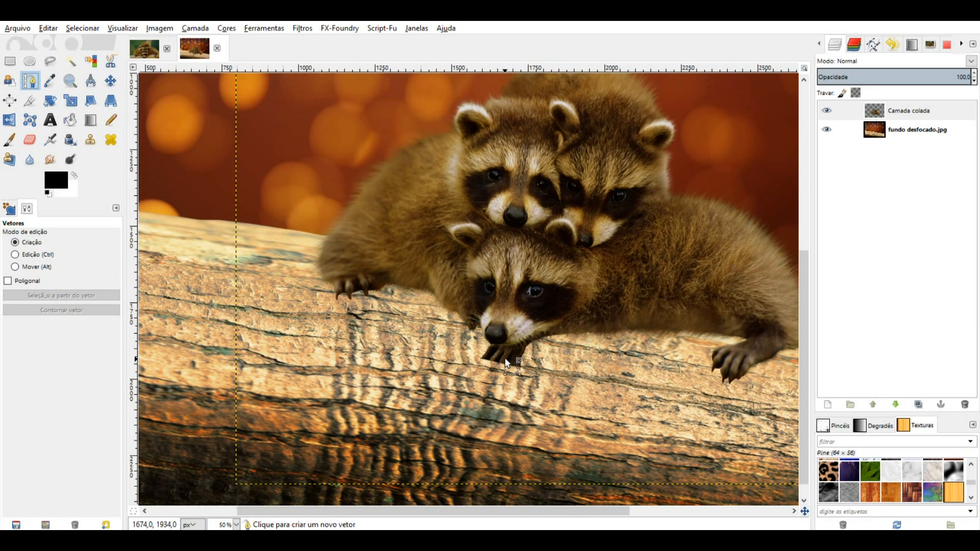
pyautogui.scroll(4, 506, 364)
pyautogui.scroll(-2, 542, 343)
pyautogui.scroll(-2, 542, 343)
pyautogui.scroll(1, 761, 335)
# Outline the front raccoon's complete hind paw with a path and convert the path to a selection.
pyautogui.moveTo(754, 392); pyautogui.dragTo(578, 307)
pyautogui.scroll(1, 613, 374)
pyautogui.scroll(1, 612, 379)
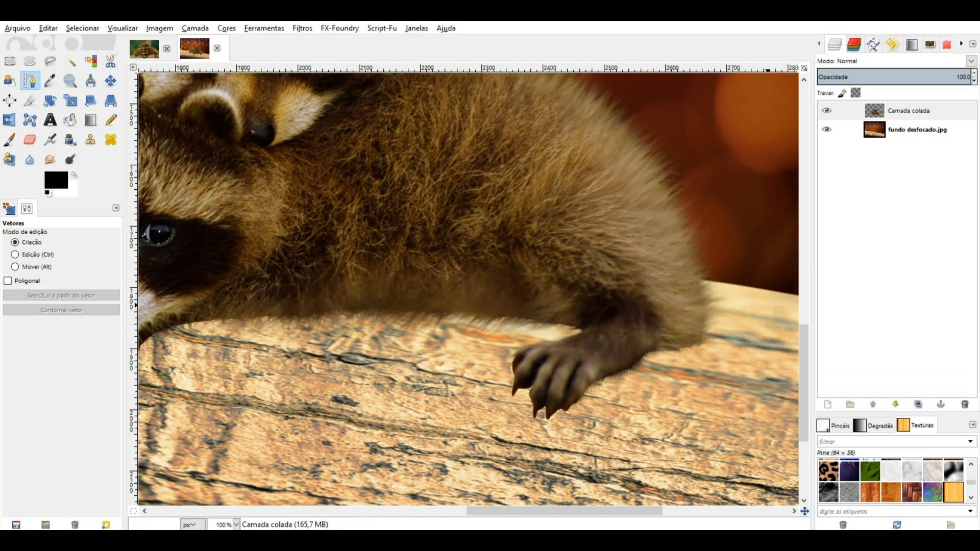
pyautogui.click(605, 384)
pyautogui.click(601, 367)
pyautogui.click(589, 352)
pyautogui.click(569, 339)
pyautogui.click(537, 334)
pyautogui.click(502, 342)
pyautogui.click(473, 383)
pyautogui.click(491, 430)
pyautogui.click(558, 440)
pyautogui.click(604, 407)
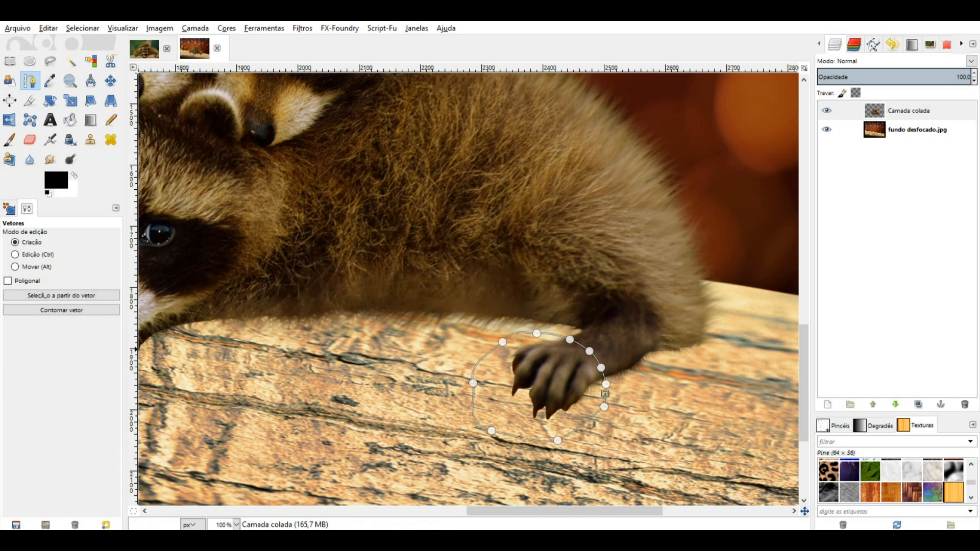
pyautogui.click(80, 302)
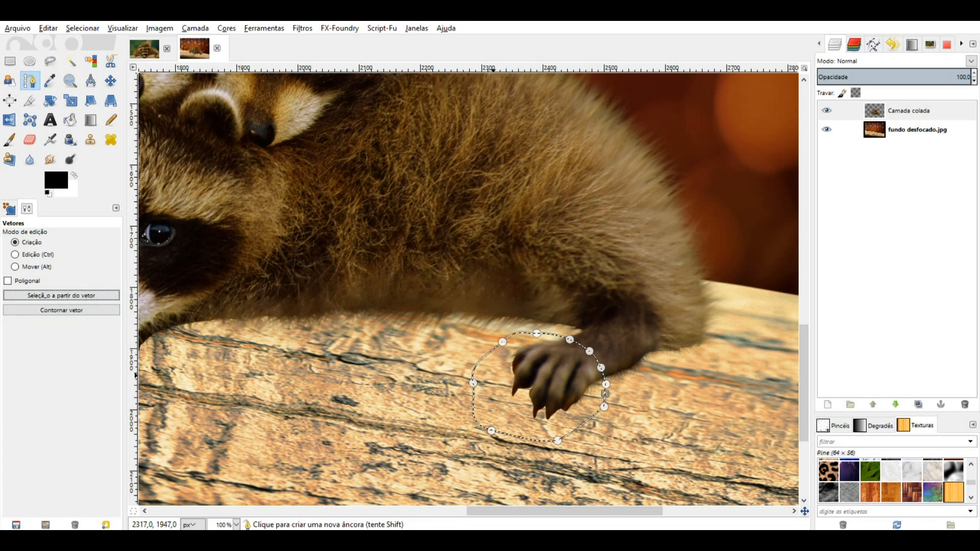
# Copy the selected hind paw from the Camada colada layer and paste it as a new layer.
pyautogui.click(879, 113)
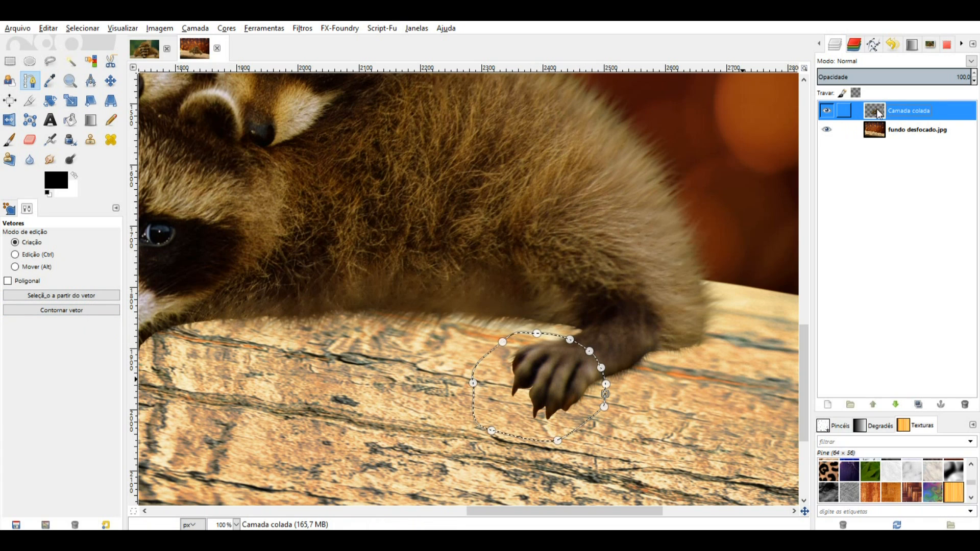
pyautogui.rightClick(555, 358)
pyautogui.moveTo(568, 388)
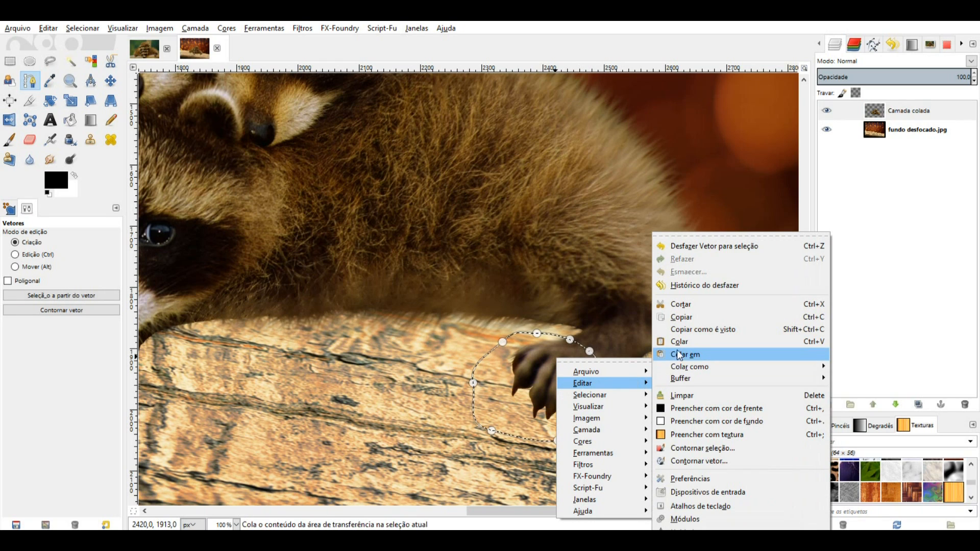
pyautogui.click(686, 321)
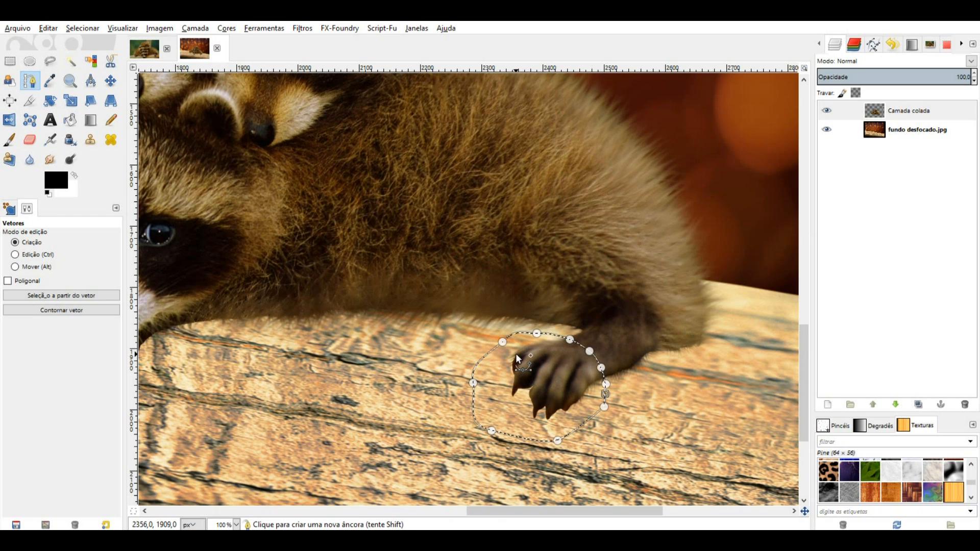
pyautogui.click(50, 32)
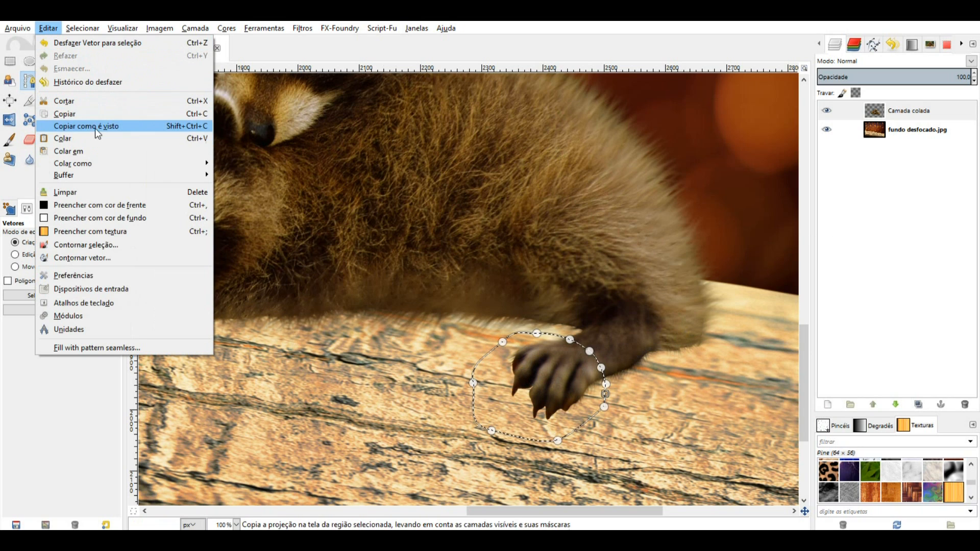
pyautogui.click(88, 142)
pyautogui.click(828, 404)
pyautogui.scroll(-1, 563, 324)
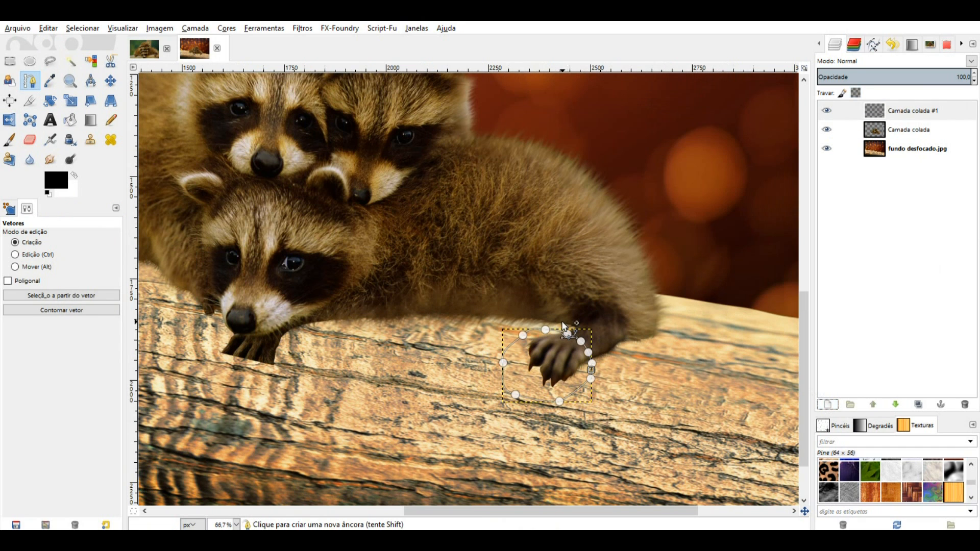
# Move the pasted paw beneath the front raccoon's muzzle so it covers the cut-off front paw.
pyautogui.click(110, 81)
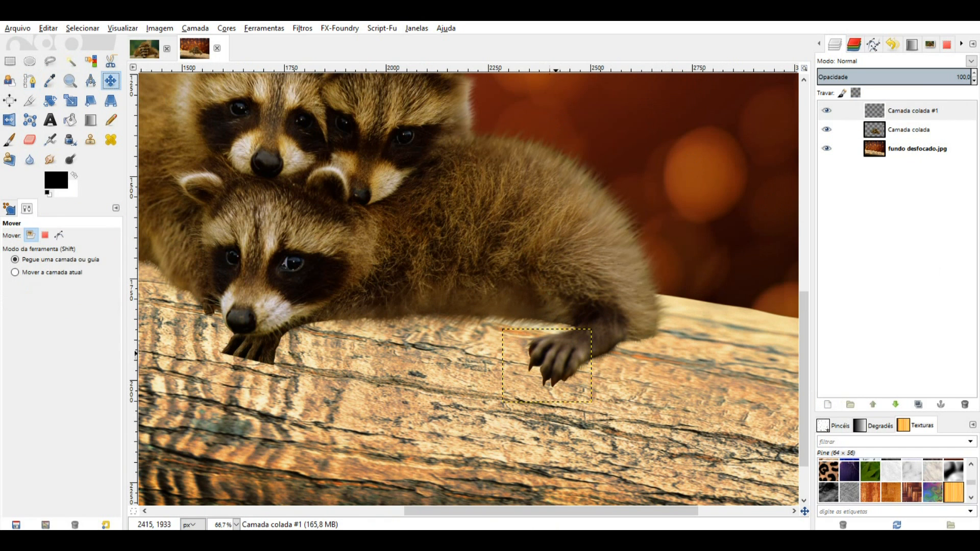
pyautogui.moveTo(545, 356); pyautogui.dragTo(240, 369)
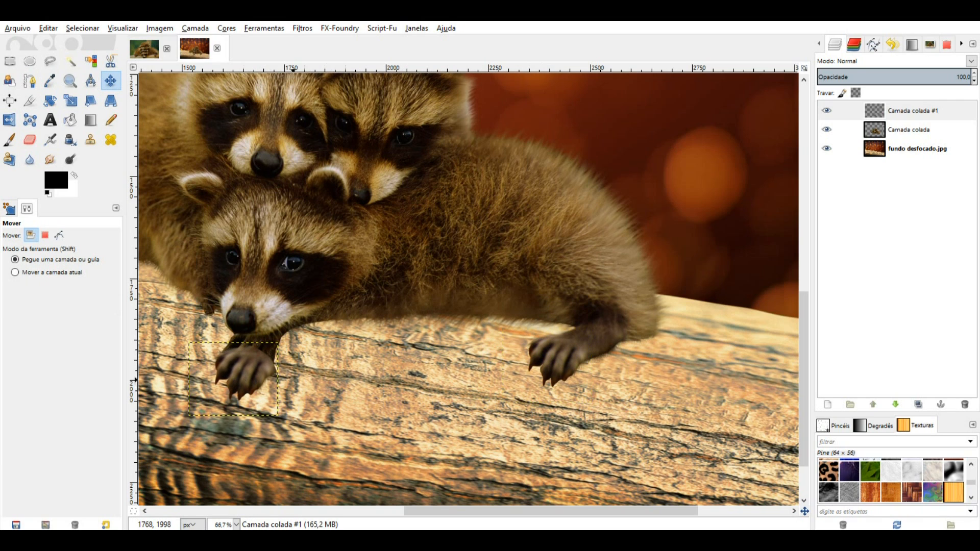
pyautogui.scroll(1, 262, 369)
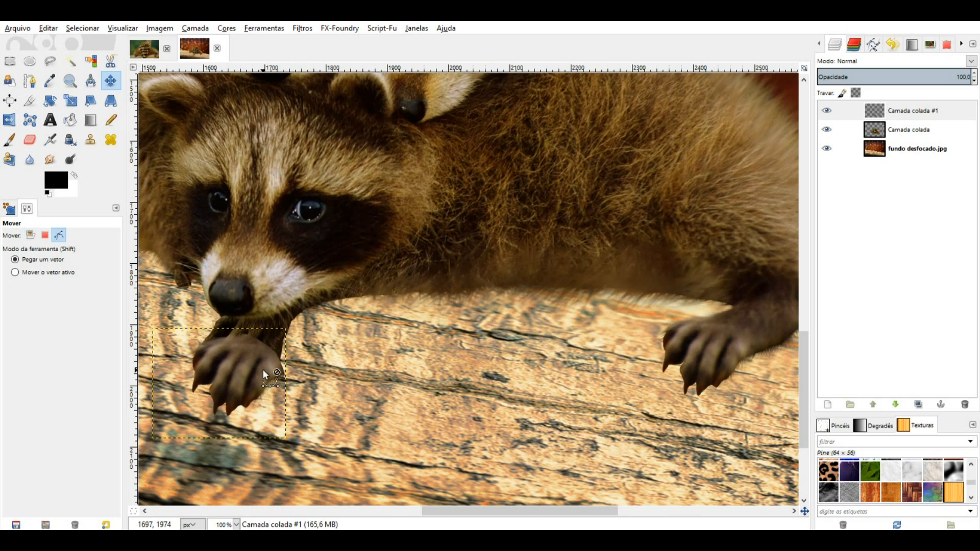
pyautogui.moveTo(292, 368); pyautogui.dragTo(420, 339)
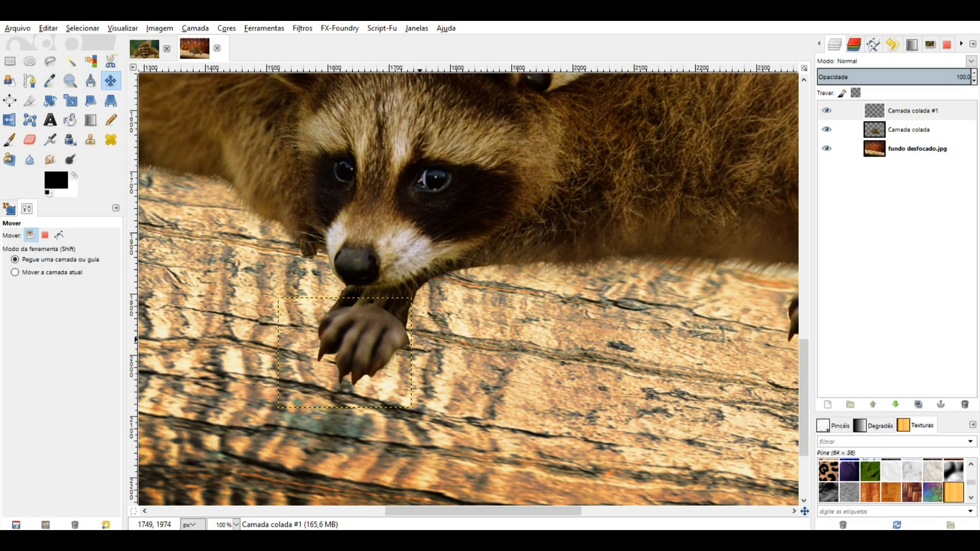
# Darken the pasted paw with Levels by setting the input midtones to 0.80.
pyautogui.click(227, 29)
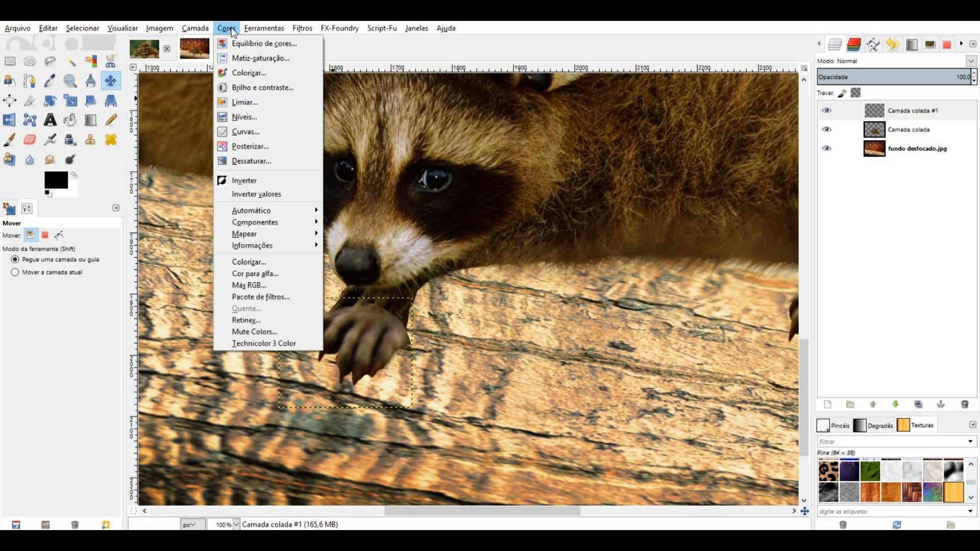
pyautogui.click(245, 117)
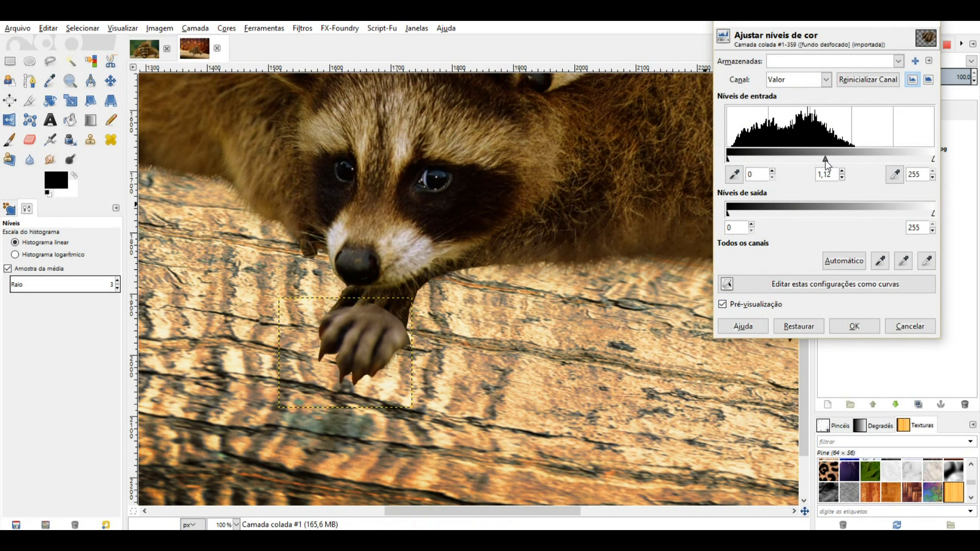
pyautogui.moveTo(827, 164); pyautogui.dragTo(840, 162)
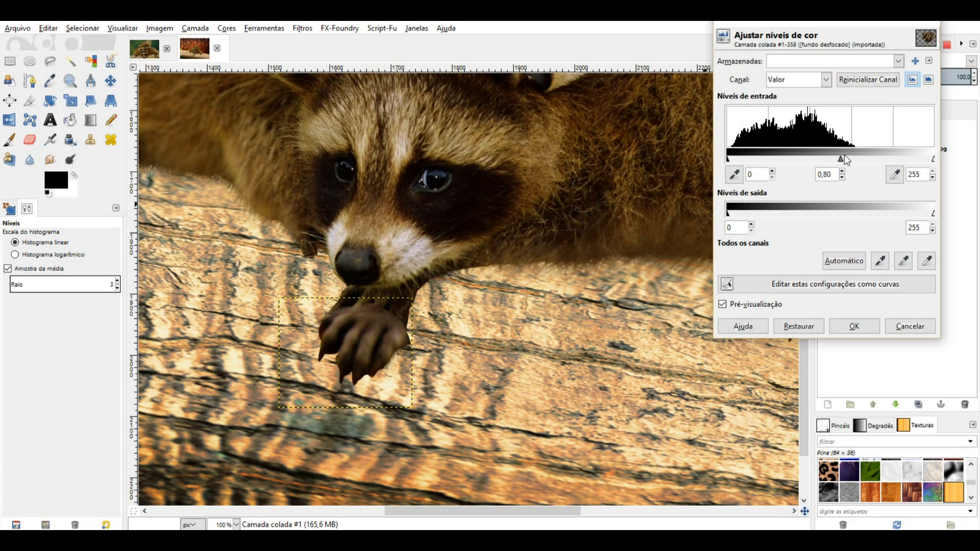
pyautogui.click(863, 326)
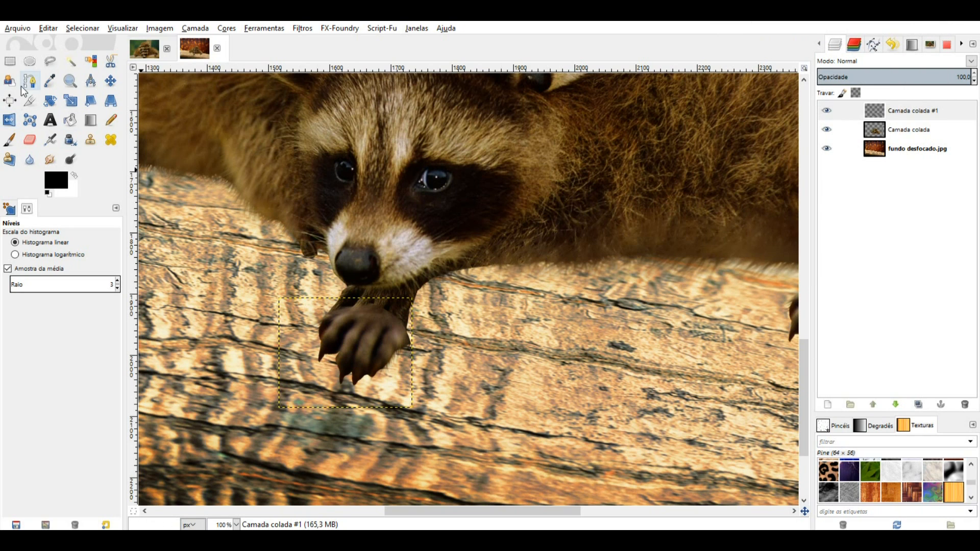
# Rotate the pasted paw counter-clockwise by about 18°, fine-tune its angle, and move it up against the front raccoon's muzzle.
pyautogui.click(51, 101)
pyautogui.moveTo(298, 333); pyautogui.dragTo(307, 350)
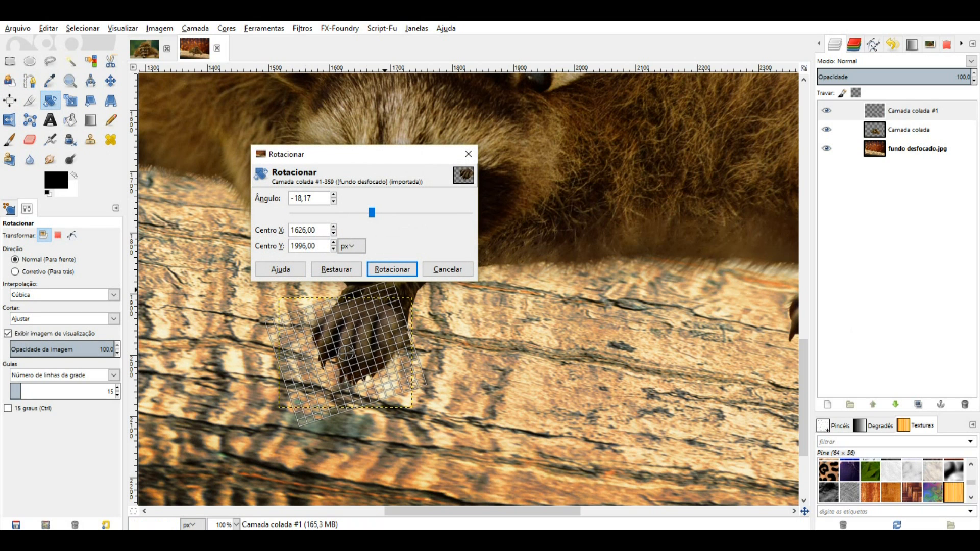
pyautogui.click(387, 269)
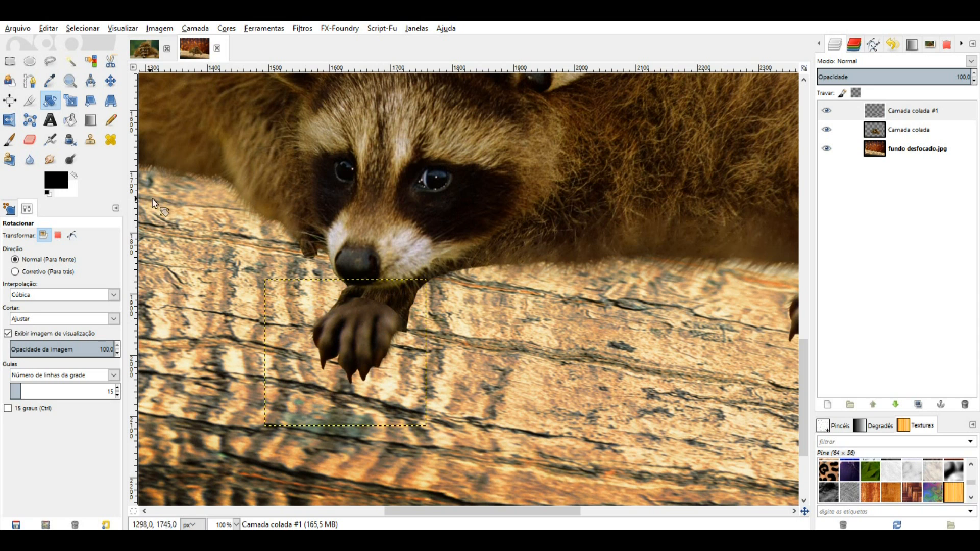
pyautogui.moveTo(362, 343); pyautogui.dragTo(375, 338)
pyautogui.click(392, 269)
pyautogui.click(111, 80)
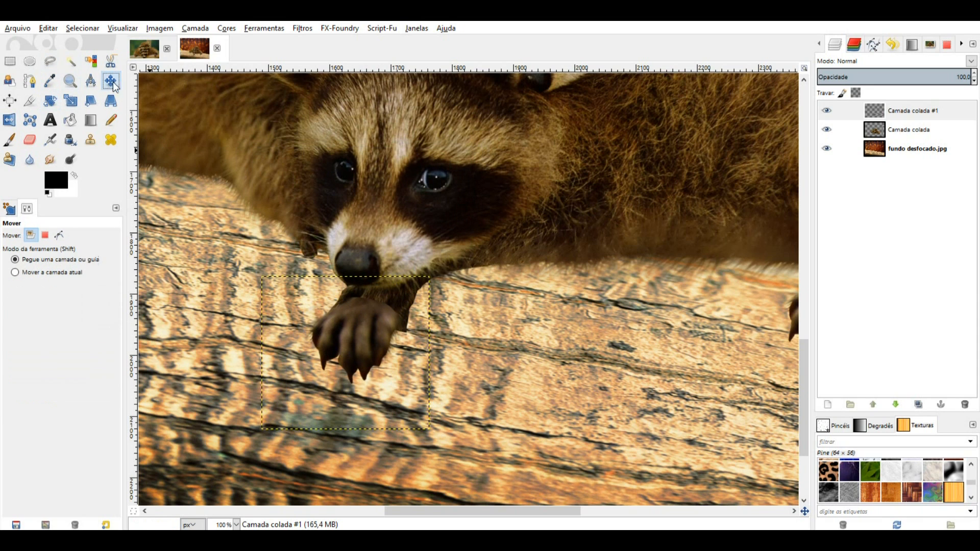
pyautogui.moveTo(350, 323)
pyautogui.mouseDown()
pyautogui.moveTo(360, 314)
pyautogui.moveTo(349, 369)
pyautogui.moveTo(354, 313)
pyautogui.mouseUp()
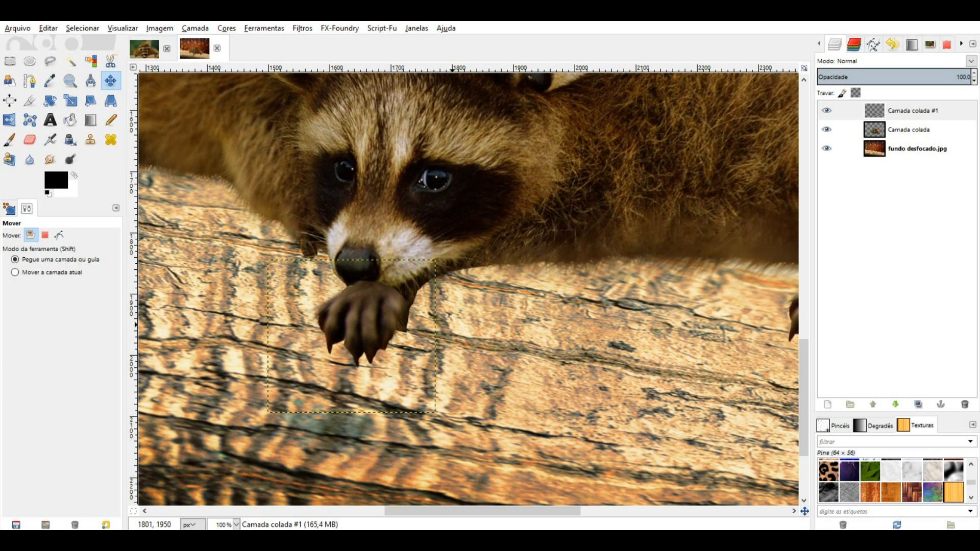
# Scale the pasted paw layer up to about 291 × 264 px.
pyautogui.click(71, 101)
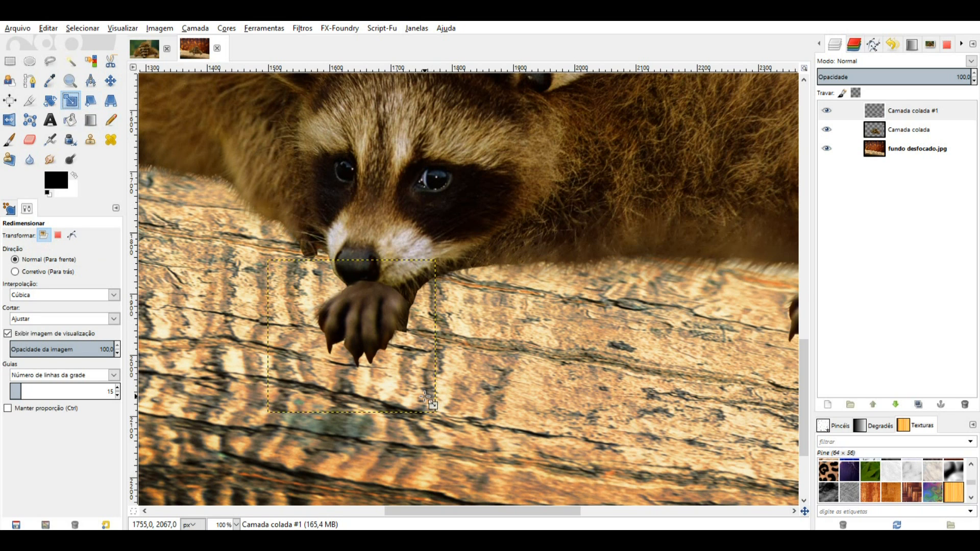
pyautogui.click(425, 397)
pyautogui.moveTo(435, 412); pyautogui.dragTo(446, 422)
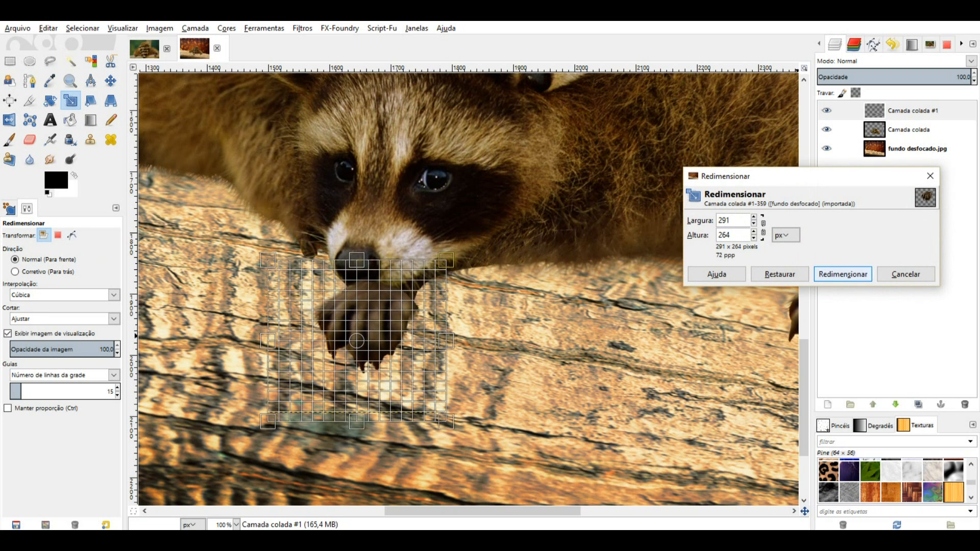
pyautogui.click(836, 274)
# Shift the enlarged paw slightly up and right beneath the muzzle and compare it with the layer hidden and shown.
pyautogui.click(110, 80)
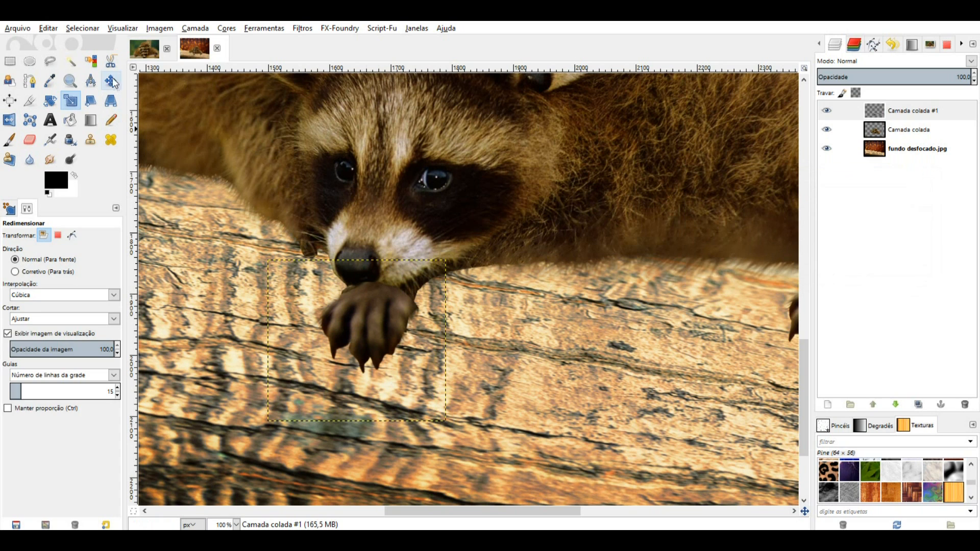
pyautogui.moveTo(363, 321); pyautogui.dragTo(363, 338)
pyautogui.moveTo(367, 311)
pyautogui.mouseDown()
pyautogui.moveTo(360, 343)
pyautogui.moveTo(368, 280)
pyautogui.moveTo(371, 308)
pyautogui.mouseUp()
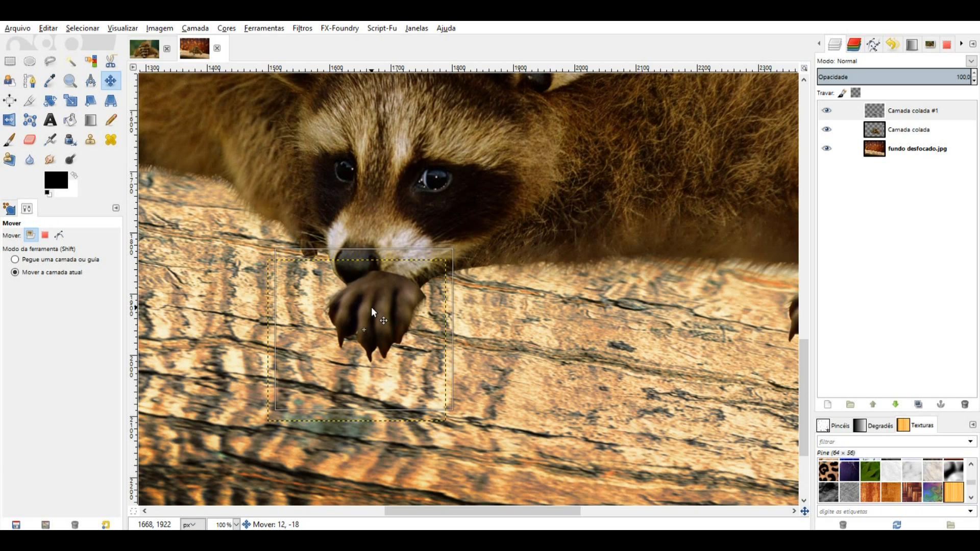
pyautogui.moveTo(371, 307); pyautogui.dragTo(372, 307)
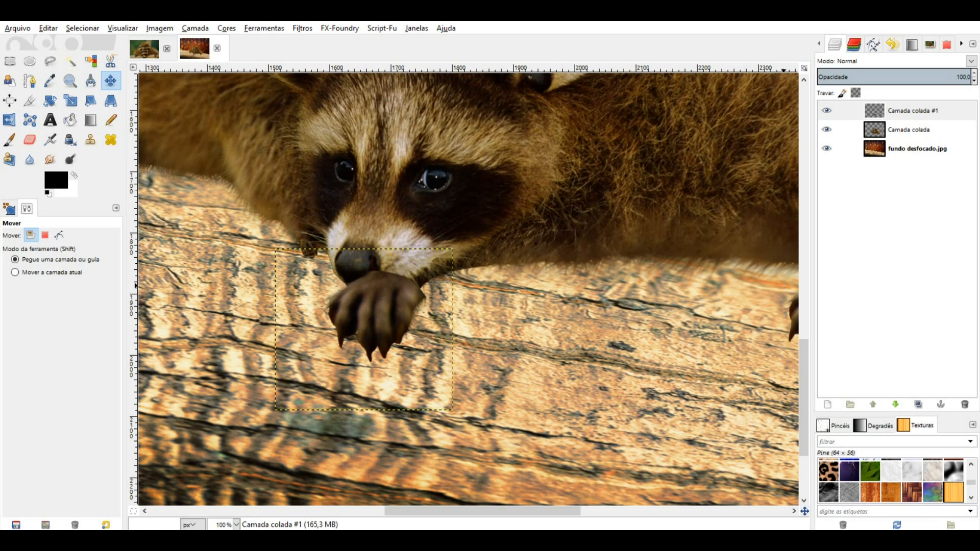
pyautogui.click(826, 110)
pyautogui.click(827, 110)
# Add a white (full opacity) layer mask to the Camada colada #1 paw layer.
pyautogui.rightClick(909, 107)
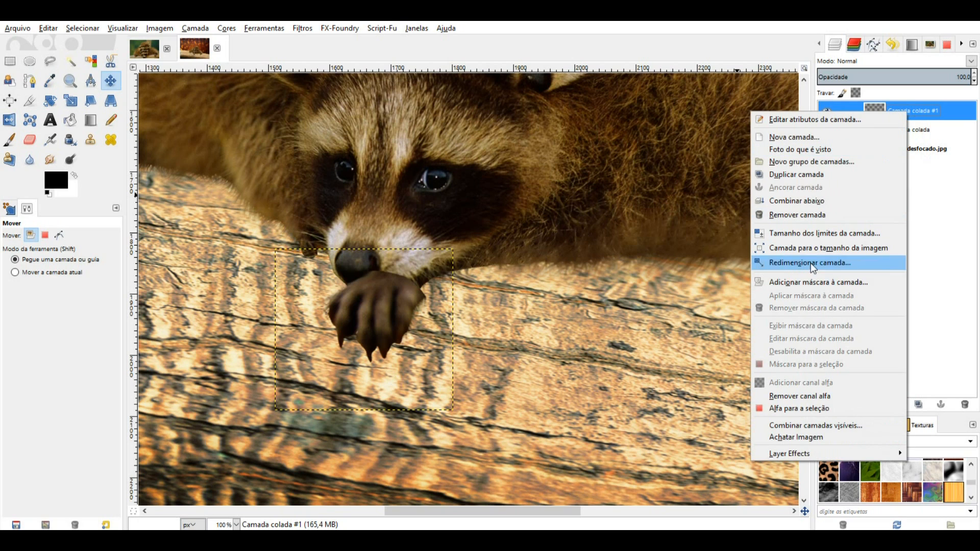
pyautogui.click(916, 109)
pyautogui.rightClick(915, 108)
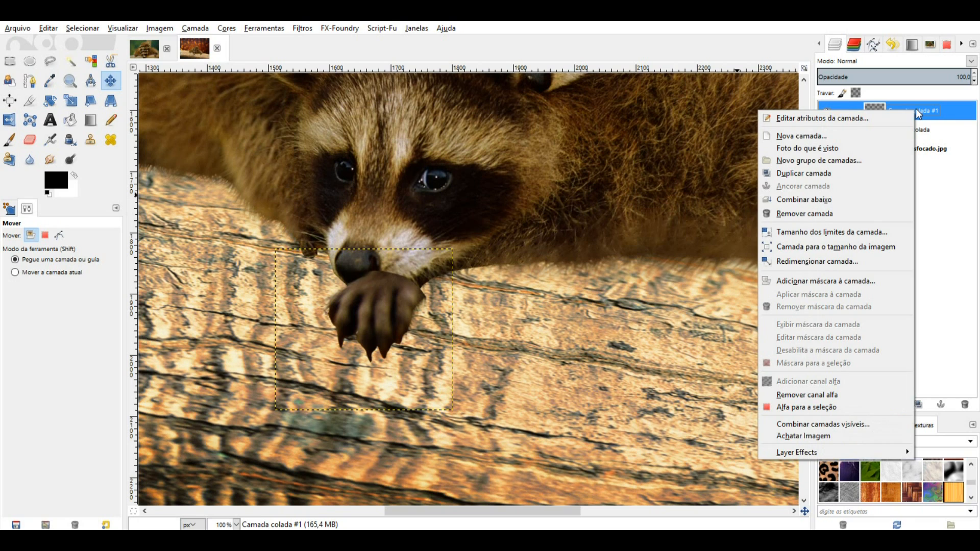
pyautogui.click(823, 281)
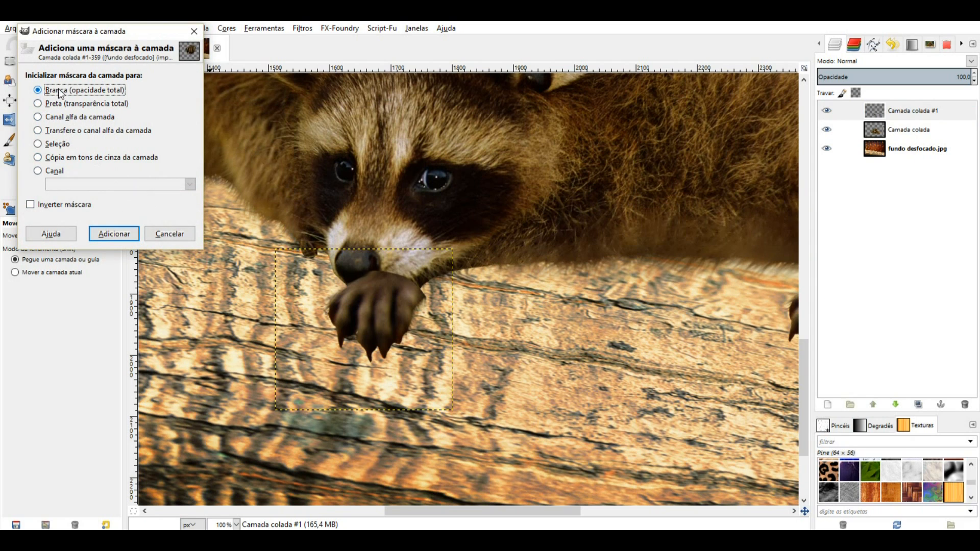
pyautogui.click(89, 105)
pyautogui.click(113, 233)
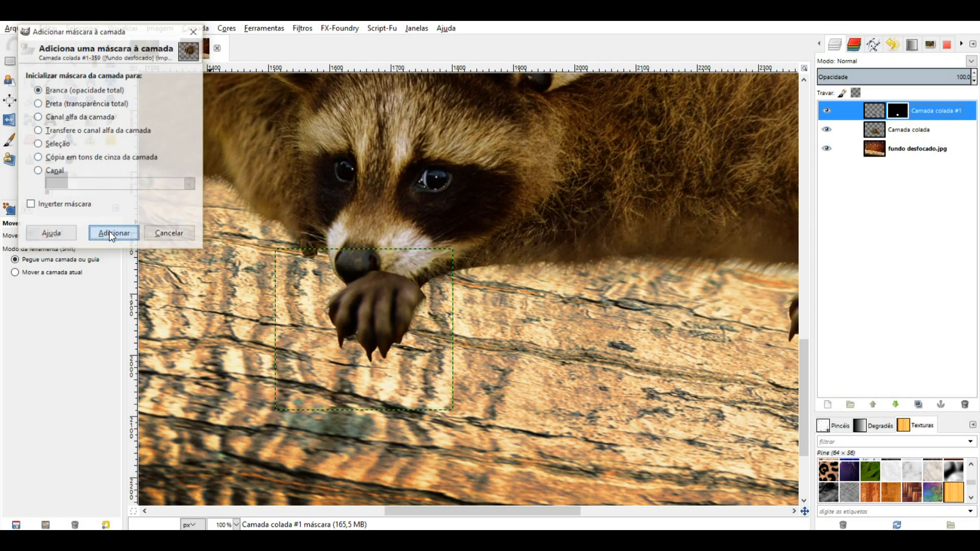
# Choose the Paintbrush with the soft 2. Hardness 000 brush for painting on the mask.
pyautogui.click(8, 141)
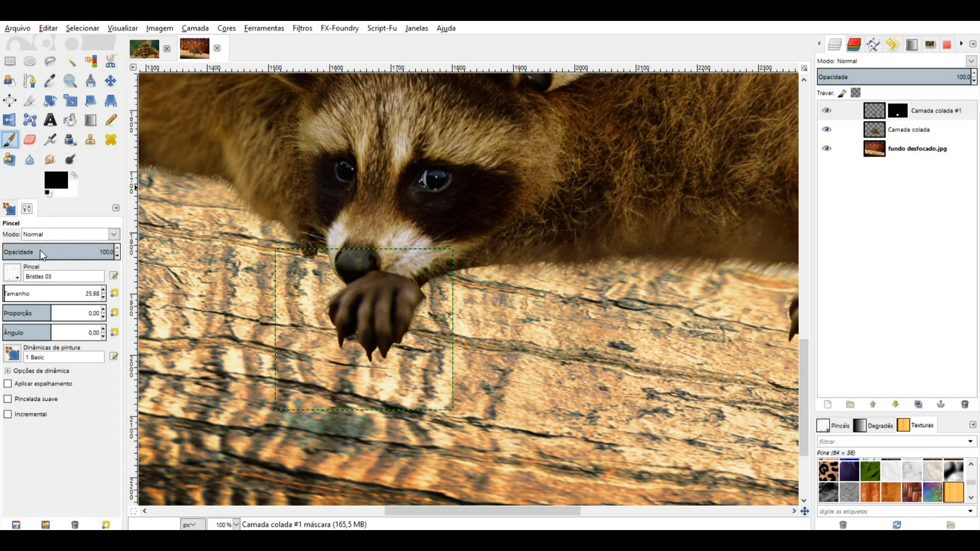
pyautogui.click(16, 277)
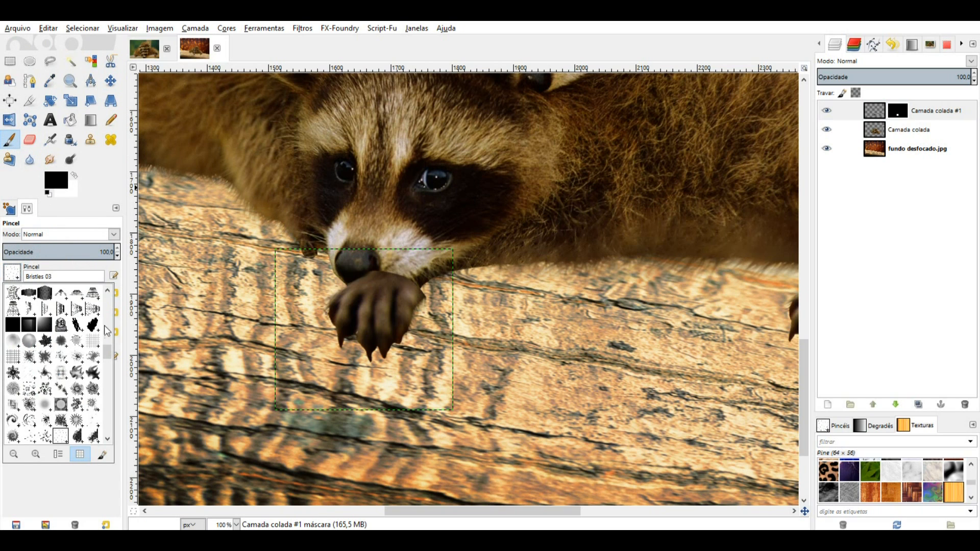
pyautogui.moveTo(109, 353); pyautogui.dragTo(108, 299)
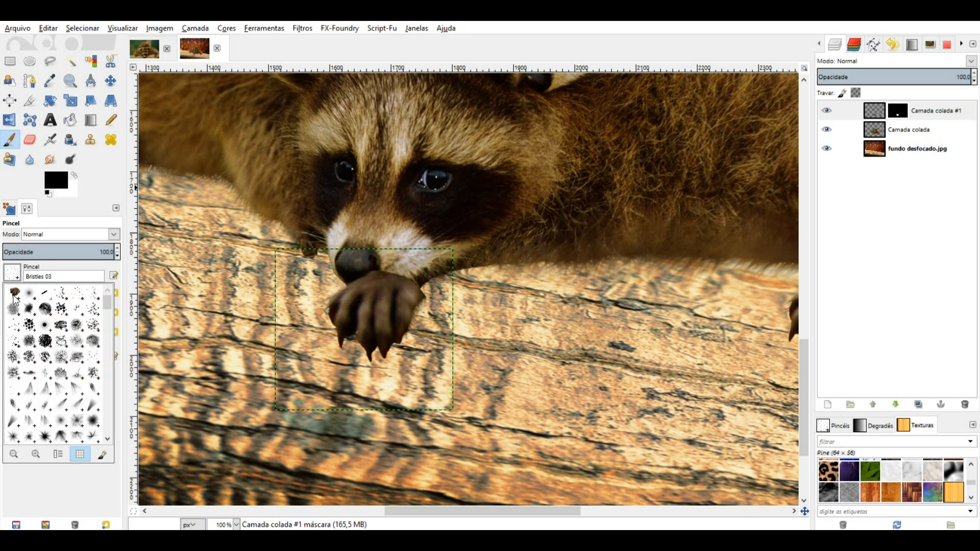
pyautogui.click(29, 293)
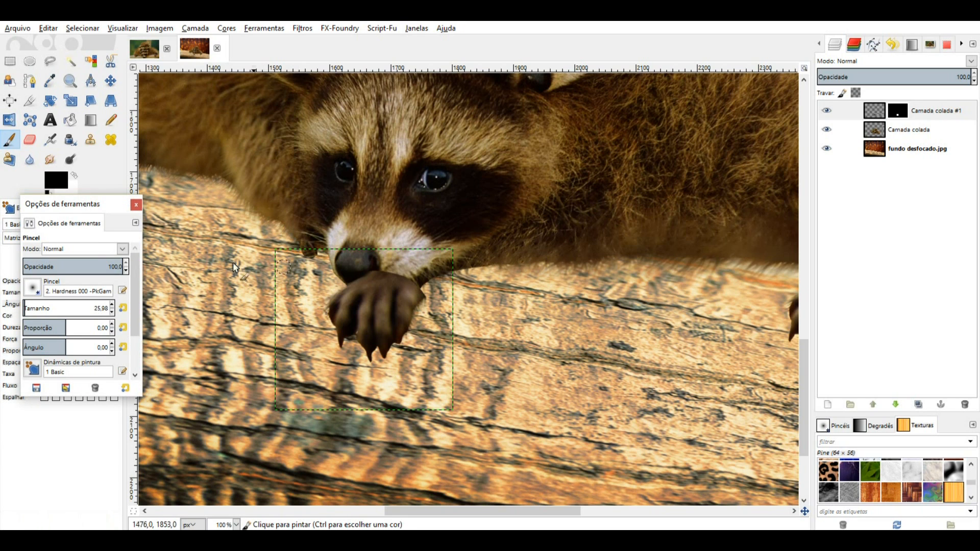
# Set the brush size to 128.53 and opacity to 36.6, and fade the paw's upper edge by painting black on the mask.
pyautogui.moveTo(59, 207)
pyautogui.mouseDown()
pyautogui.moveTo(43, 282)
pyautogui.moveTo(44, 354)
pyautogui.moveTo(92, 355)
pyautogui.mouseUp()
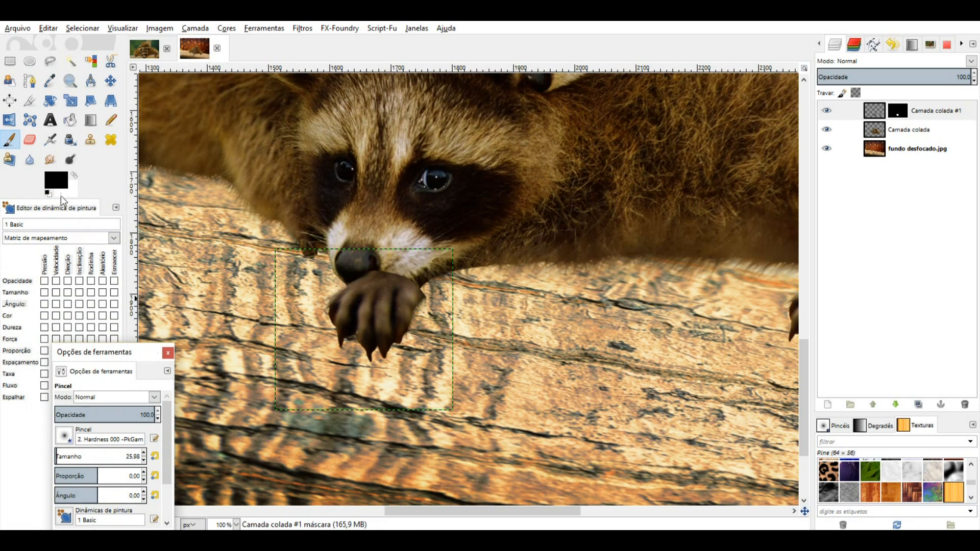
pyautogui.moveTo(58, 456); pyautogui.dragTo(70, 453)
pyautogui.moveTo(148, 412); pyautogui.dragTo(91, 413)
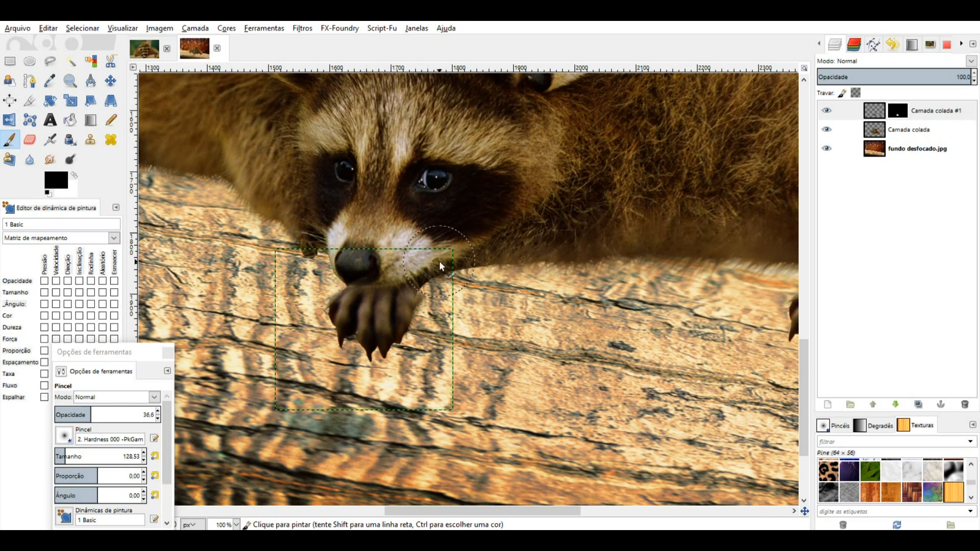
# Reduce the brush size to 78.94, refine the fade where the paw meets the muzzle, and compare with the paw layer hidden.
pyautogui.click(827, 111)
pyautogui.click(827, 111)
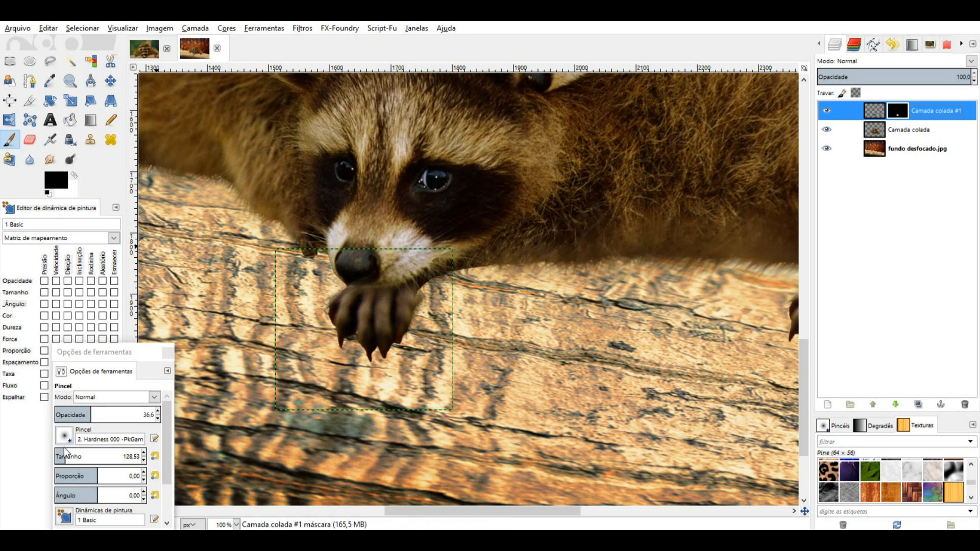
pyautogui.moveTo(65, 451); pyautogui.dragTo(57, 453)
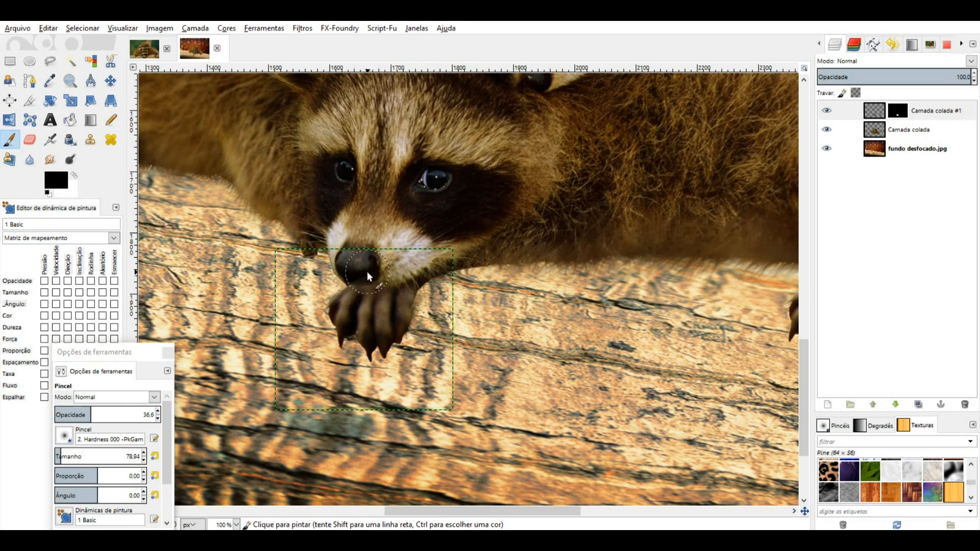
pyautogui.doubleClick(830, 113)
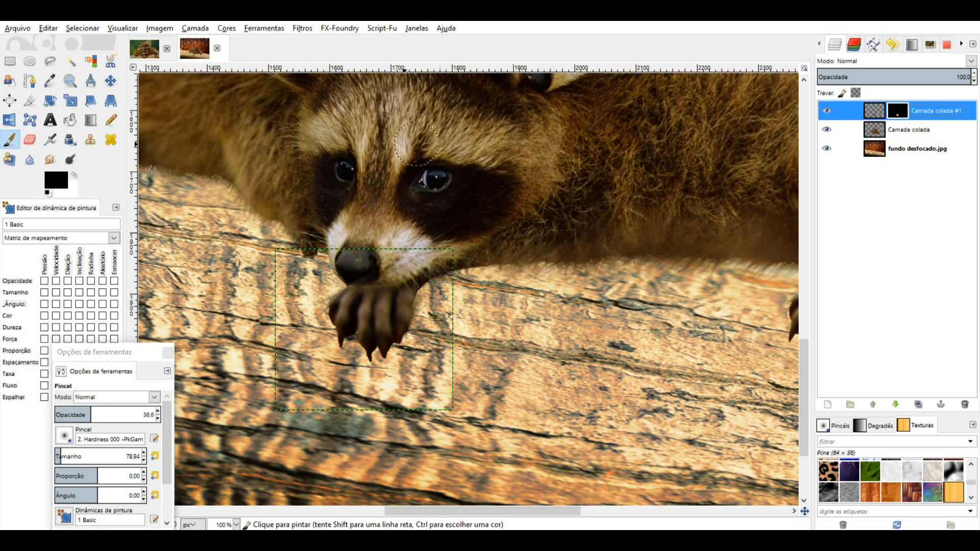
# Activate the paw layer's image instead of its mask and darken it with Levels by setting the input midtones to 0.77.
pyautogui.click(224, 28)
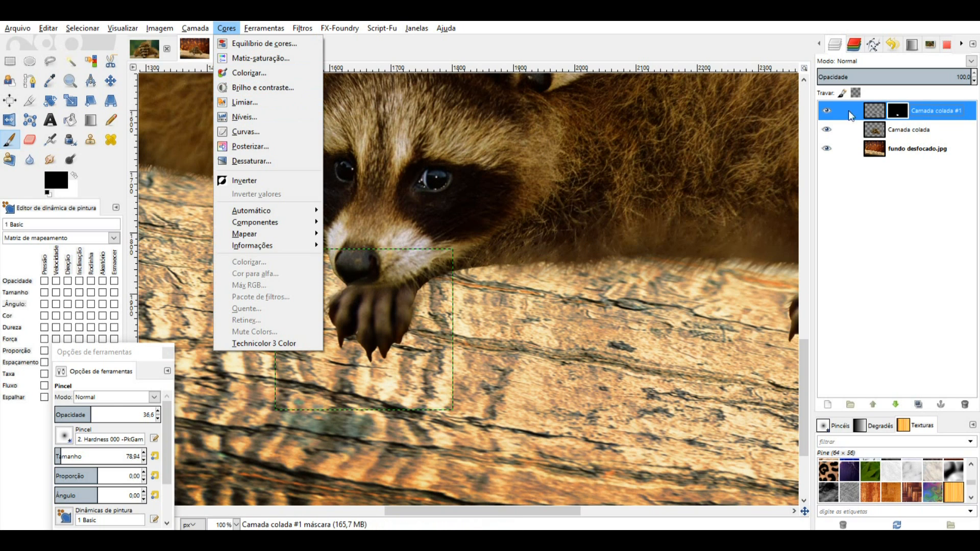
pyautogui.click(875, 110)
pyautogui.doubleClick(875, 110)
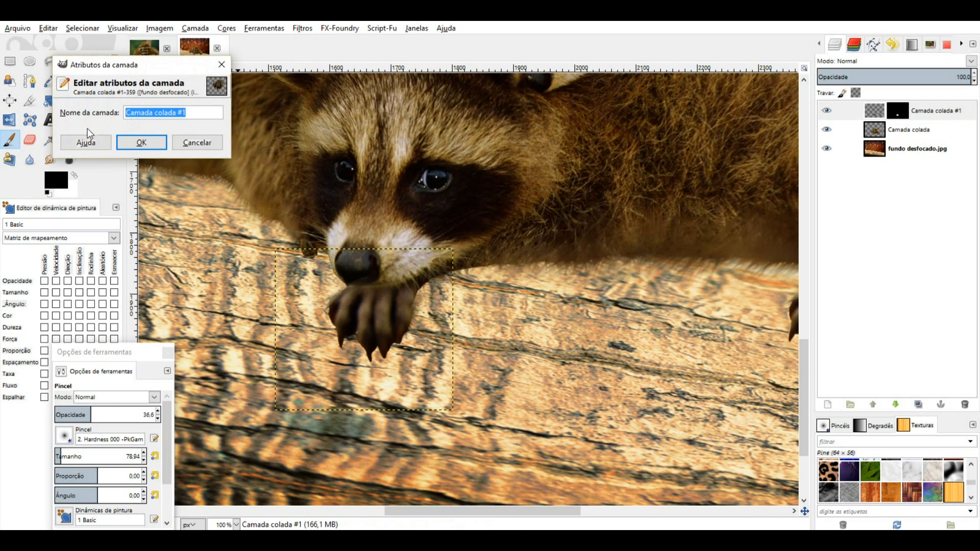
pyautogui.click(222, 64)
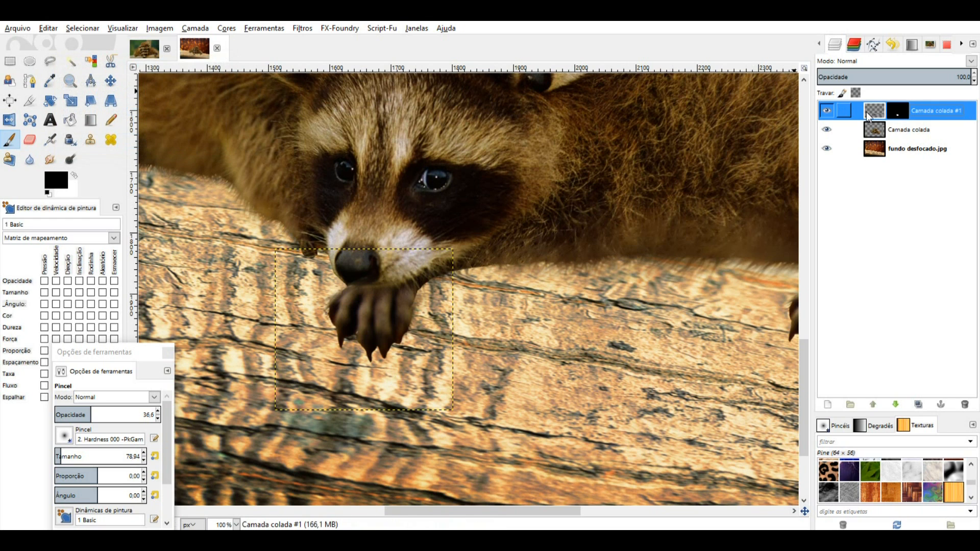
pyautogui.click(227, 28)
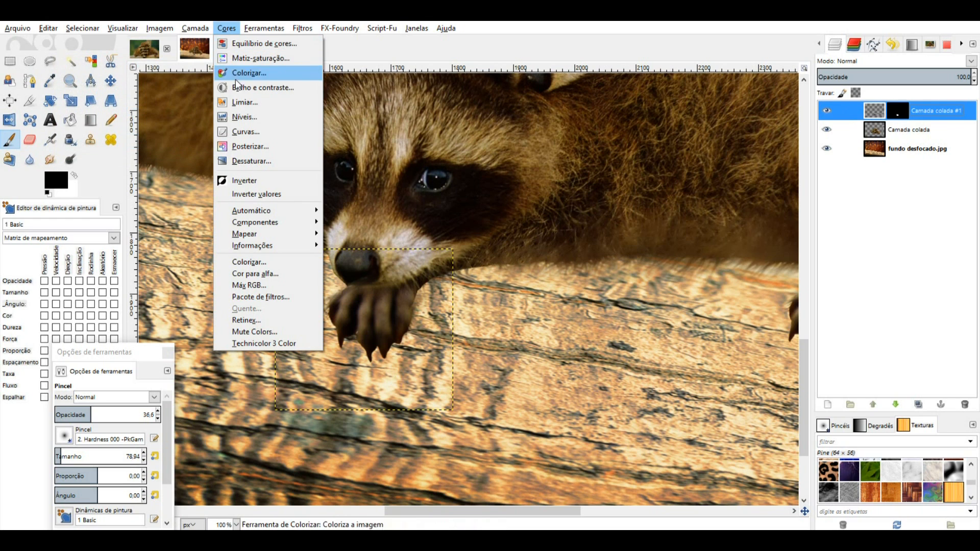
pyautogui.click(244, 117)
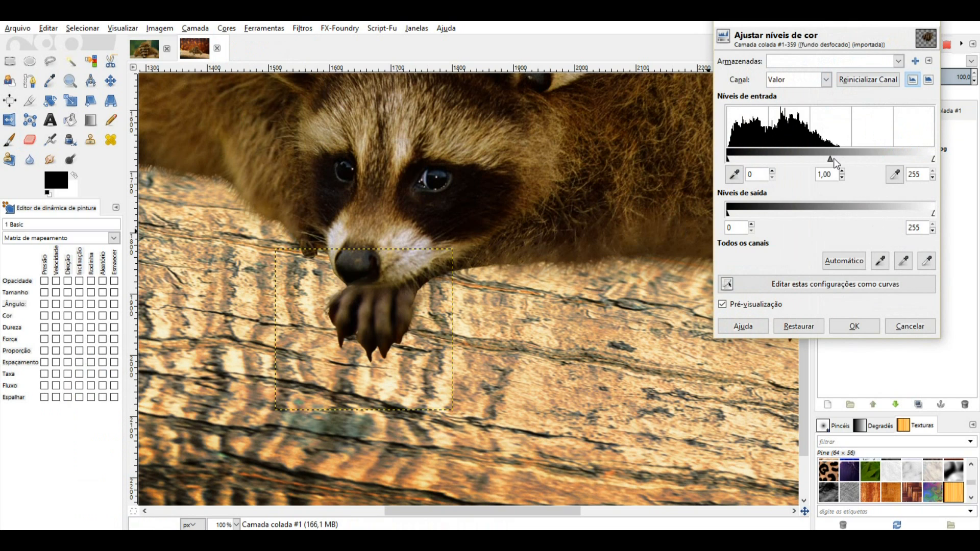
pyautogui.moveTo(830, 160); pyautogui.dragTo(847, 161)
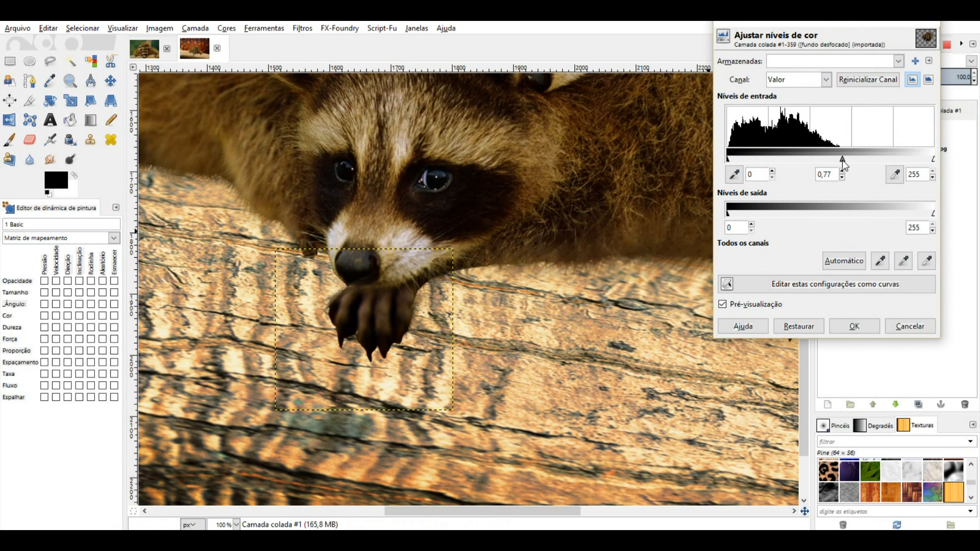
pyautogui.click(853, 326)
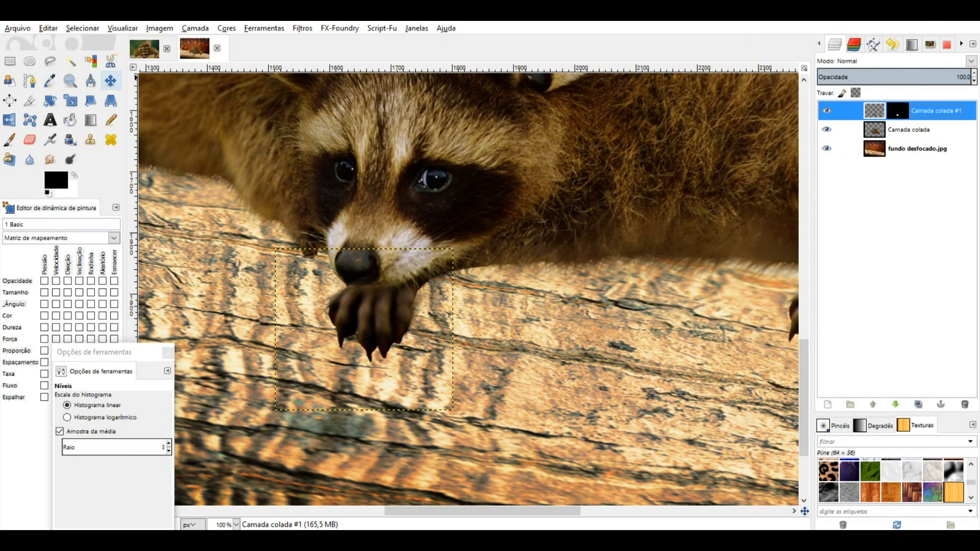
# Examine how the replaced paw blends with the raccoons and log across the whole composite.
pyautogui.click(110, 80)
pyautogui.hscroll(5, 508, 256)
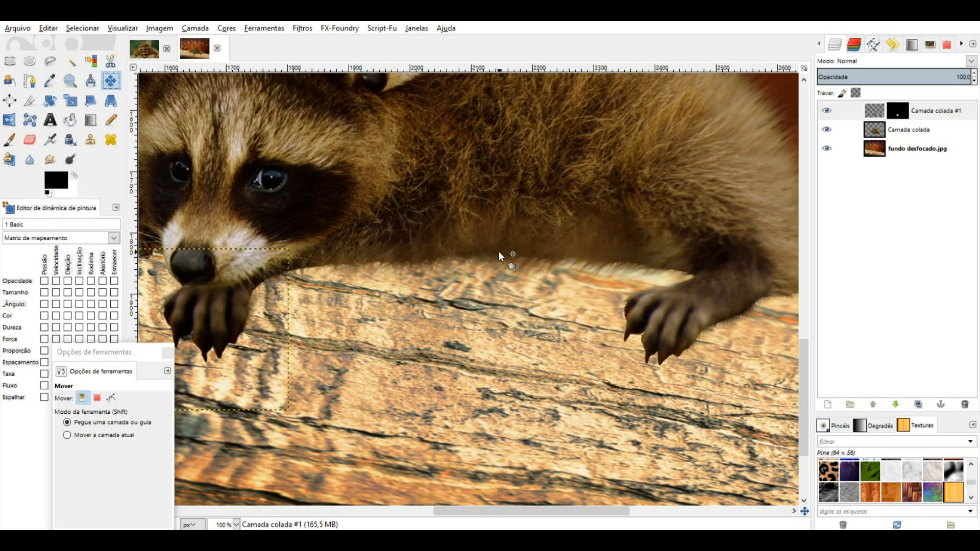
pyautogui.scroll(-3, 495, 251)
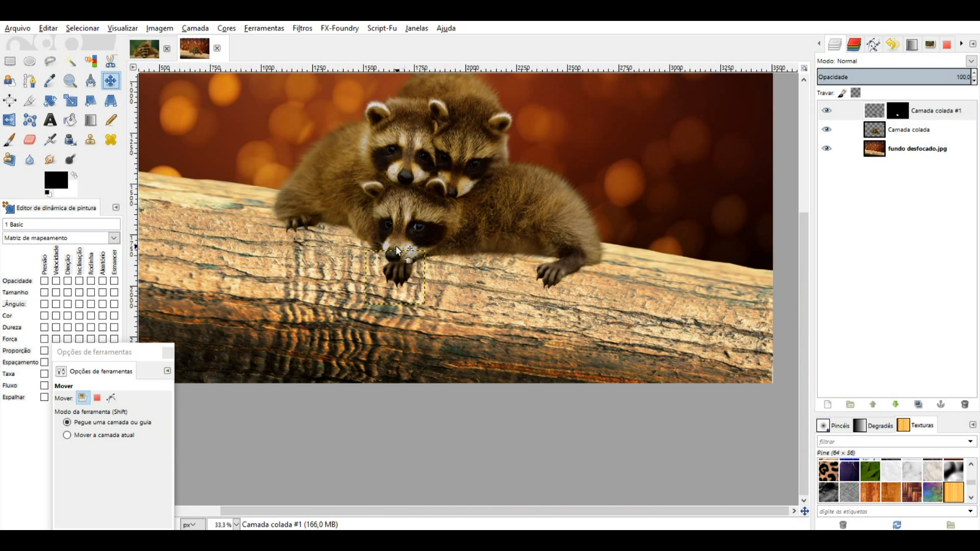
pyautogui.scroll(-1, 396, 246)
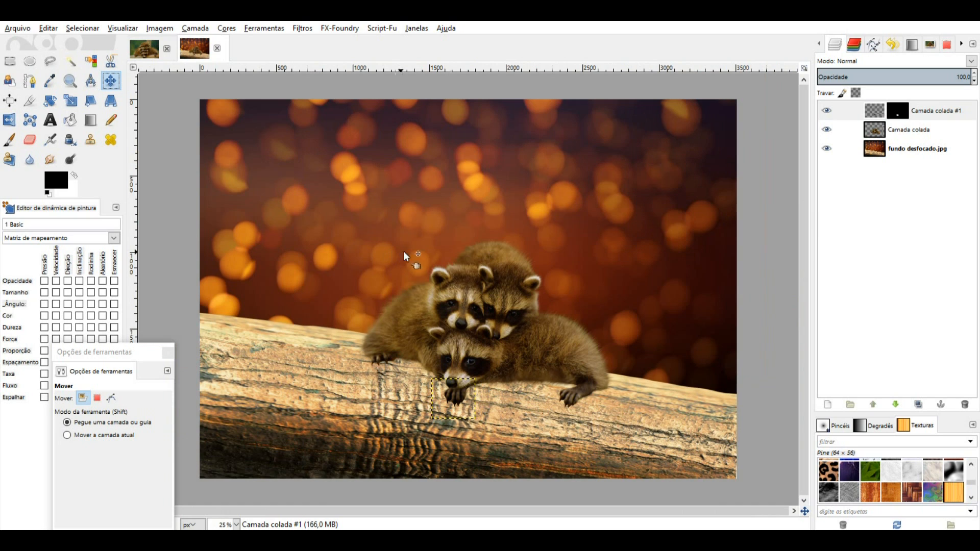
pyautogui.scroll(-1, 472, 275)
pyautogui.scroll(2, 495, 266)
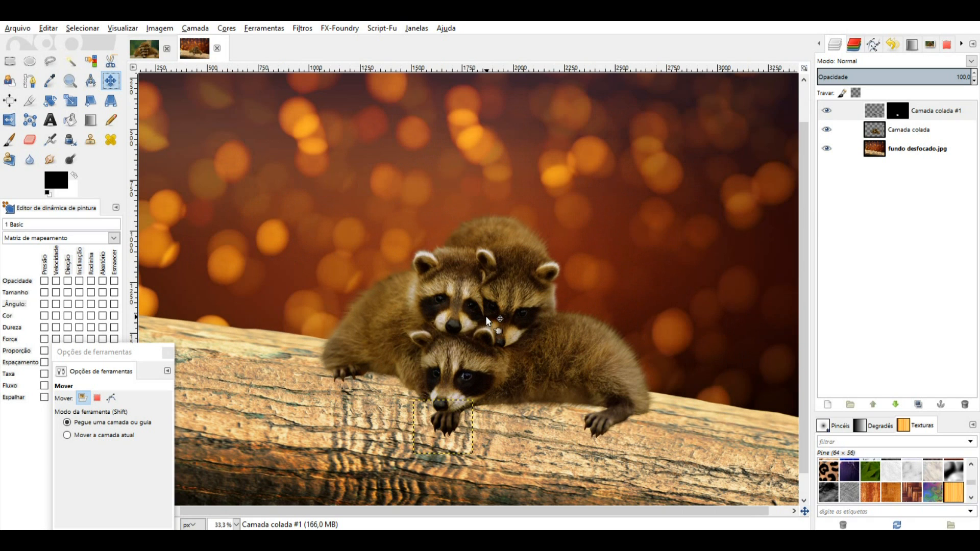
# Make the fundo desfocado.jpg background layer active and check the log beneath the raccoons.
pyautogui.click(879, 153)
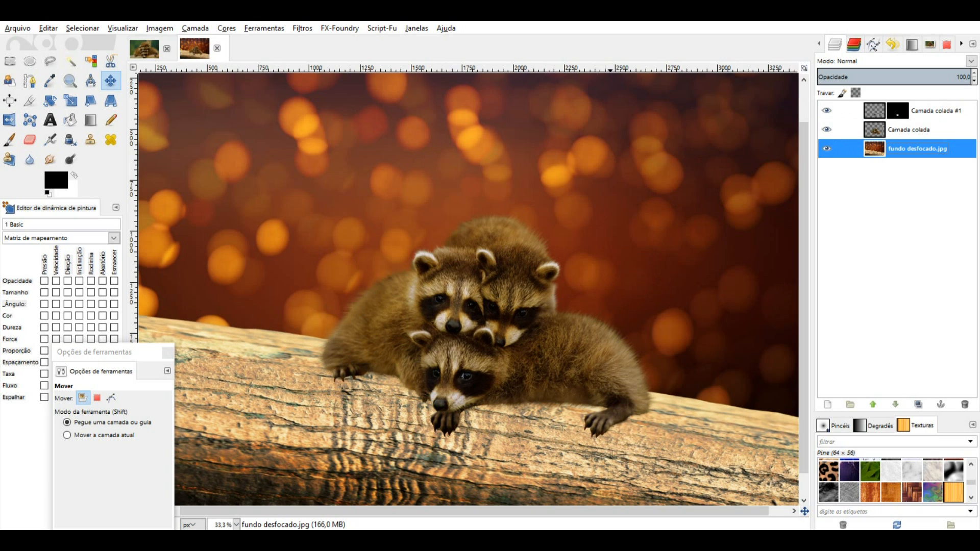
pyautogui.scroll(-2, 523, 424)
pyautogui.scroll(2, 484, 326)
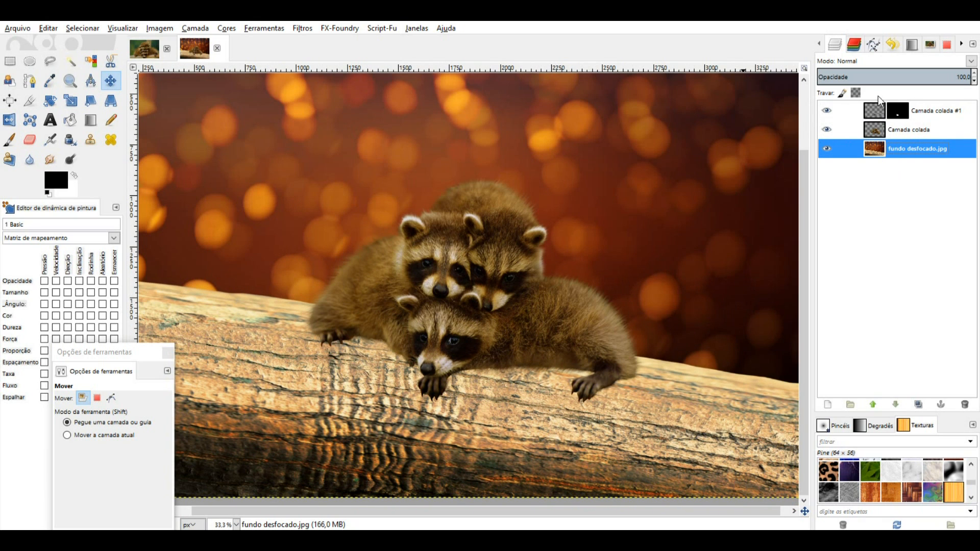
# Add a new transparent 3508 × 2480 px layer directly above the replaced-paw layer.
pyautogui.click(877, 113)
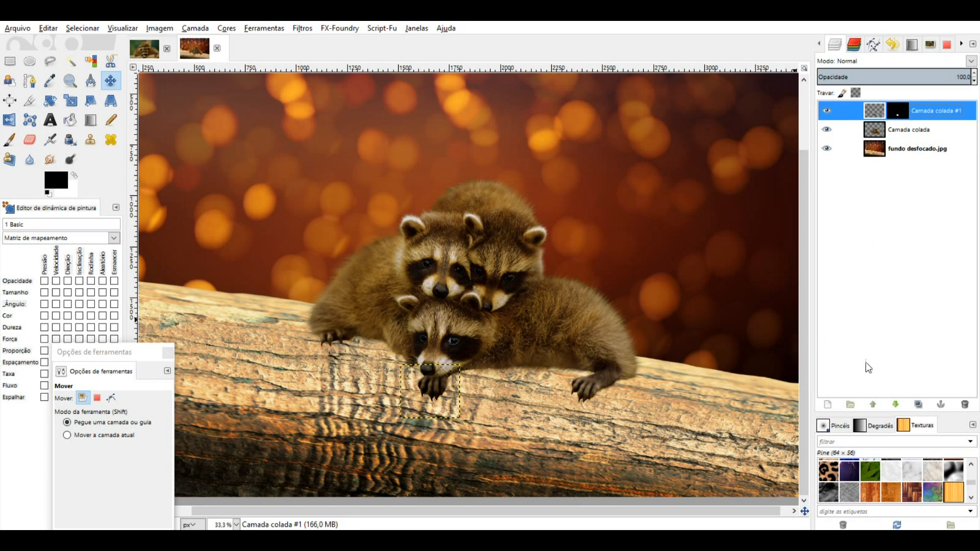
pyautogui.click(828, 405)
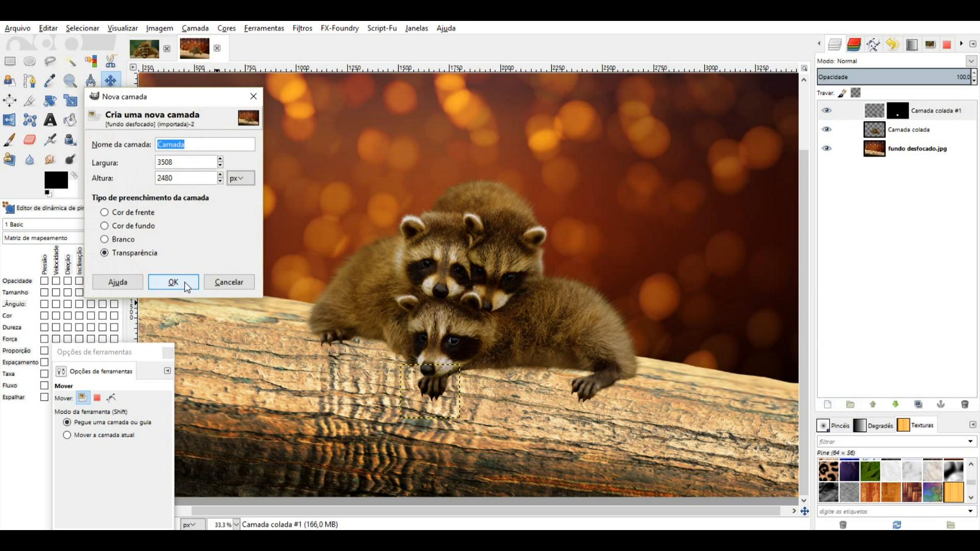
pyautogui.click(185, 285)
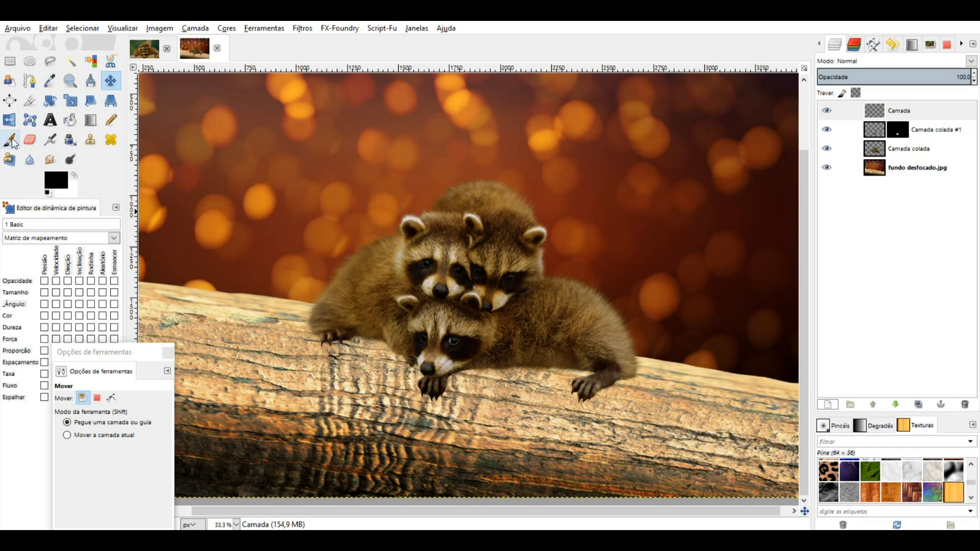
# Trace a closed path for the raccoons' shadow, running across their lower bodies and around the log area beneath them.
pyautogui.click(31, 82)
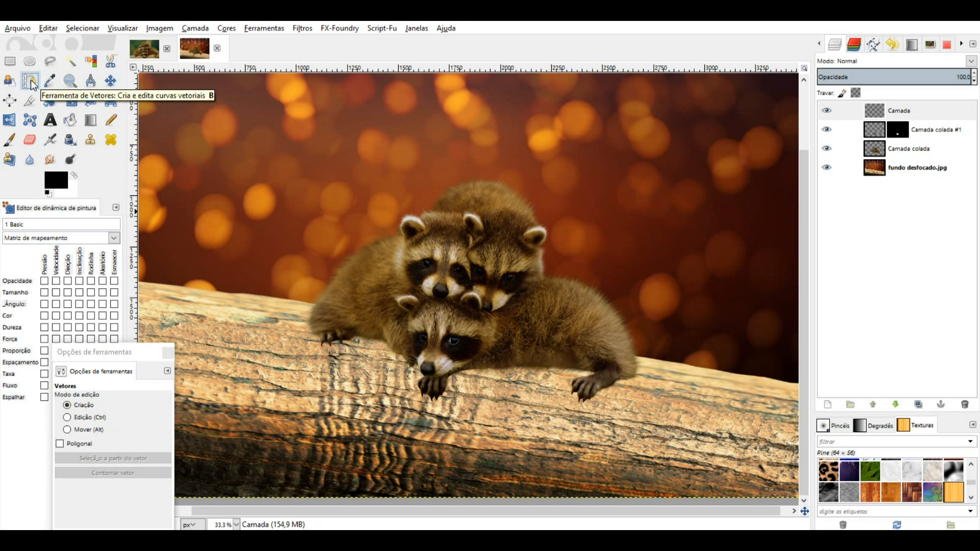
pyautogui.click(342, 322)
pyautogui.click(324, 322)
pyautogui.click(305, 341)
pyautogui.click(307, 358)
pyautogui.click(315, 374)
pyautogui.click(339, 385)
pyautogui.click(360, 397)
pyautogui.click(374, 411)
pyautogui.click(381, 438)
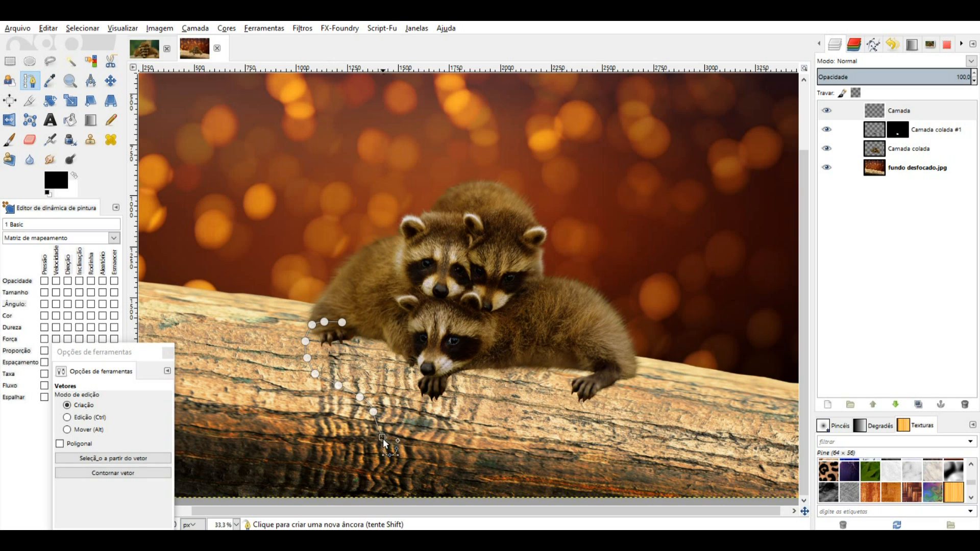
pyautogui.click(437, 477)
pyautogui.click(462, 485)
pyautogui.click(481, 475)
pyautogui.click(490, 451)
pyautogui.click(513, 438)
pyautogui.click(535, 436)
pyautogui.click(557, 438)
pyautogui.click(607, 437)
pyautogui.click(627, 429)
pyautogui.click(636, 418)
pyautogui.click(642, 408)
pyautogui.click(644, 397)
pyautogui.click(641, 386)
pyautogui.click(633, 369)
pyautogui.click(597, 359)
pyautogui.click(574, 356)
pyautogui.click(535, 356)
pyautogui.click(514, 353)
pyautogui.click(466, 339)
pyautogui.click(434, 330)
pyautogui.click(350, 321)
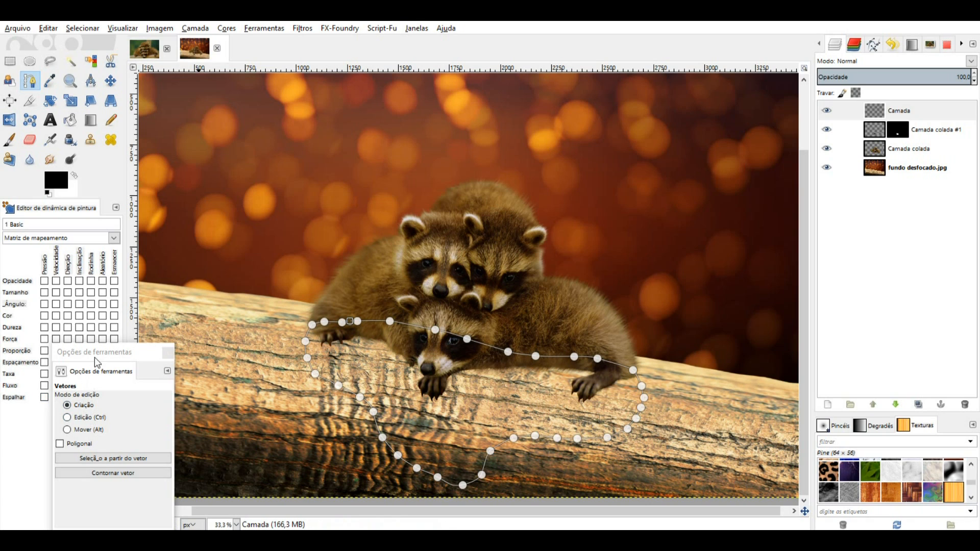
# Convert the shadow path into a selection and fill it with black on the new layer.
pyautogui.moveTo(127, 359); pyautogui.dragTo(157, 234)
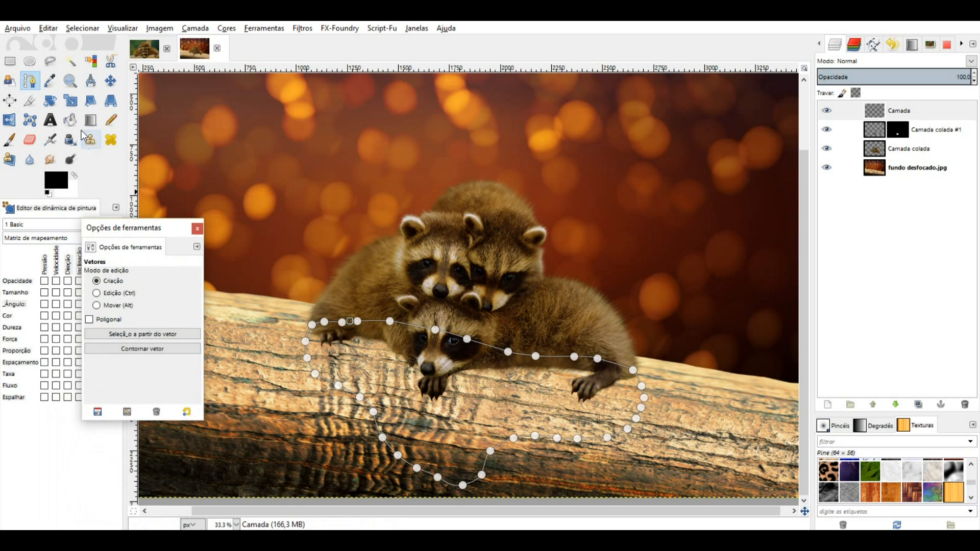
pyautogui.click(155, 335)
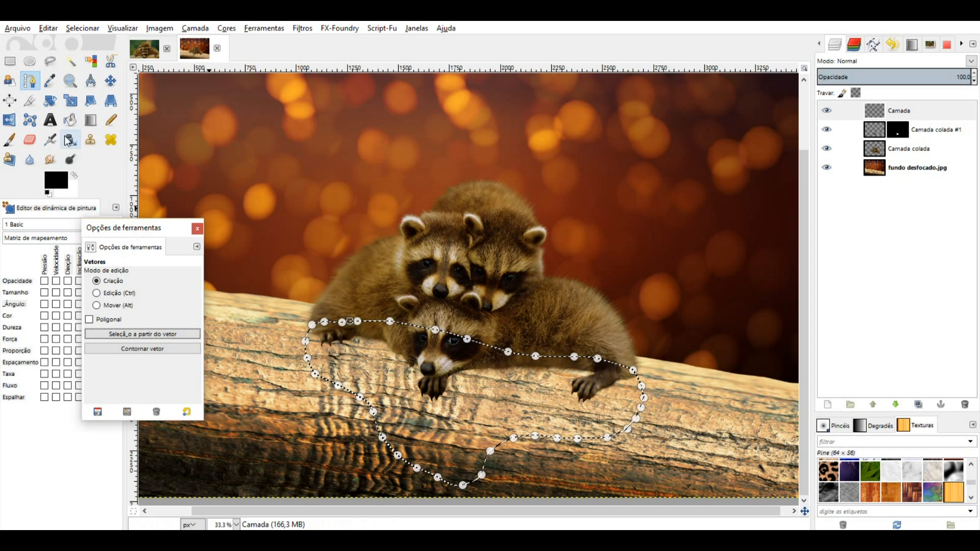
pyautogui.click(72, 120)
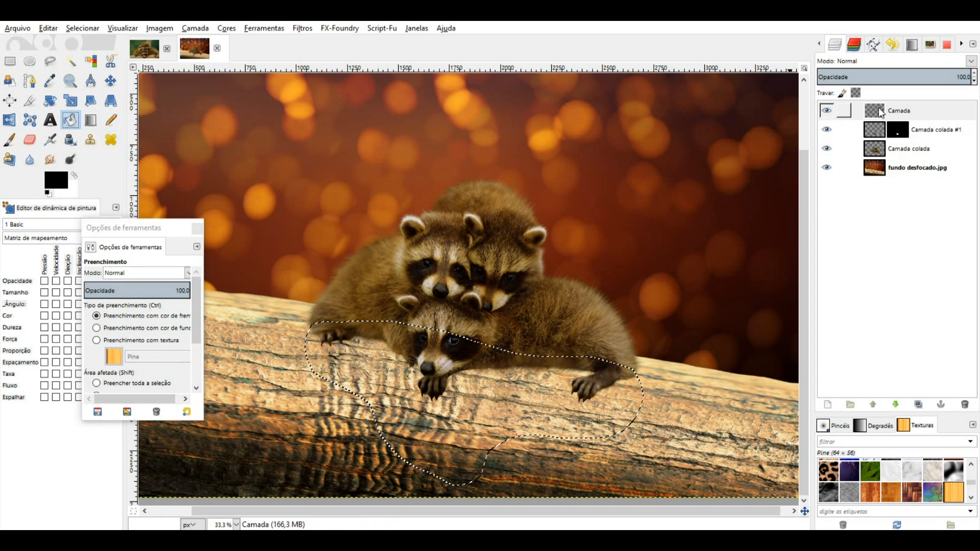
pyautogui.click(439, 386)
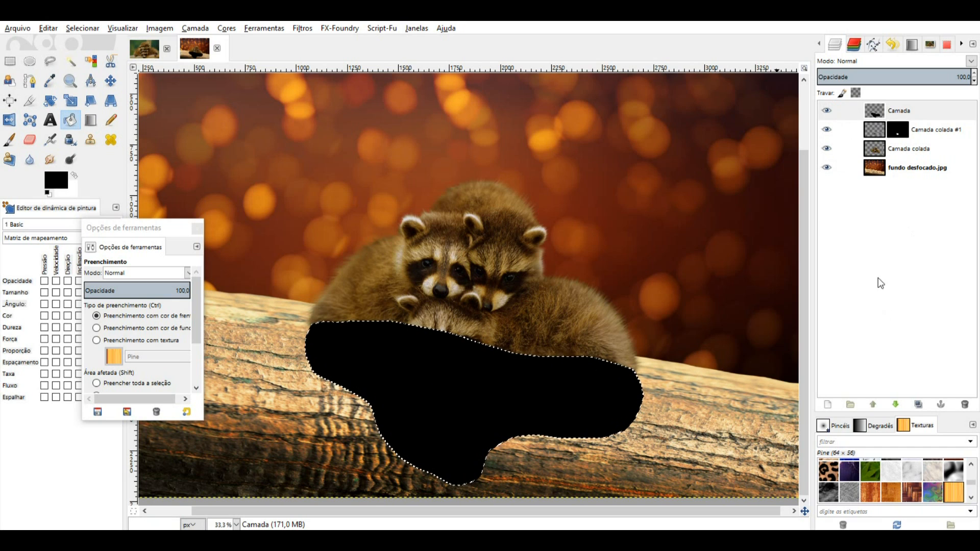
# Lower the black shadow layer beneath the Camada colada raccoon layer and deselect everything.
pyautogui.click(896, 405)
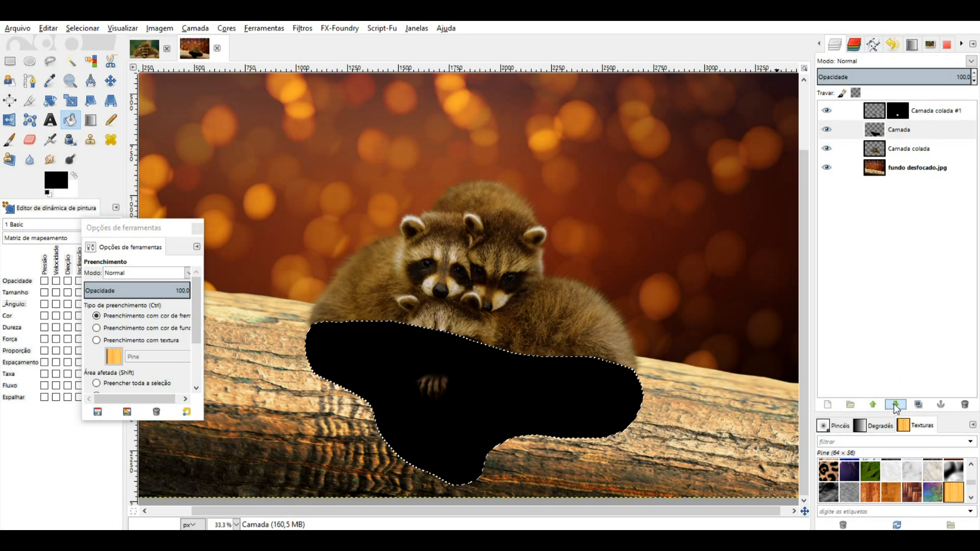
pyautogui.click(896, 405)
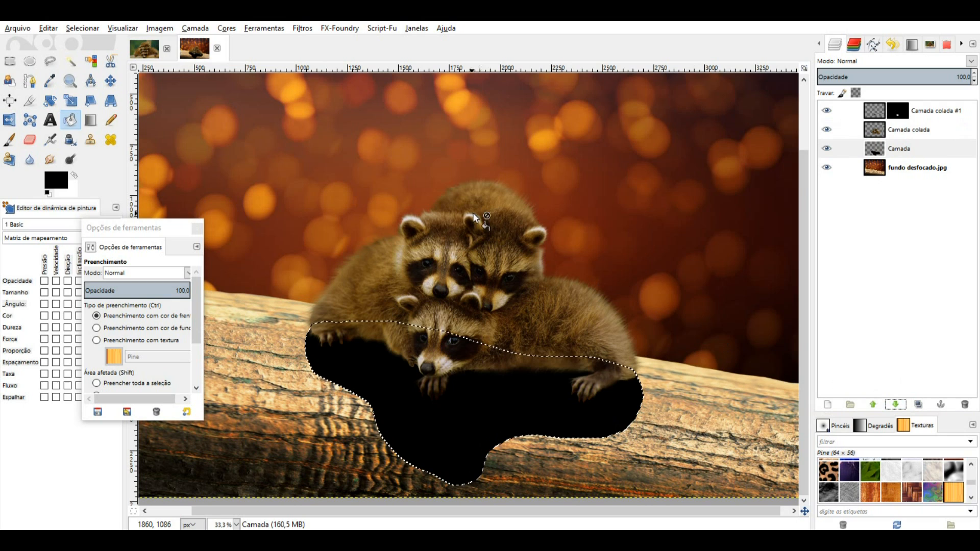
pyautogui.click(81, 28)
pyautogui.click(88, 53)
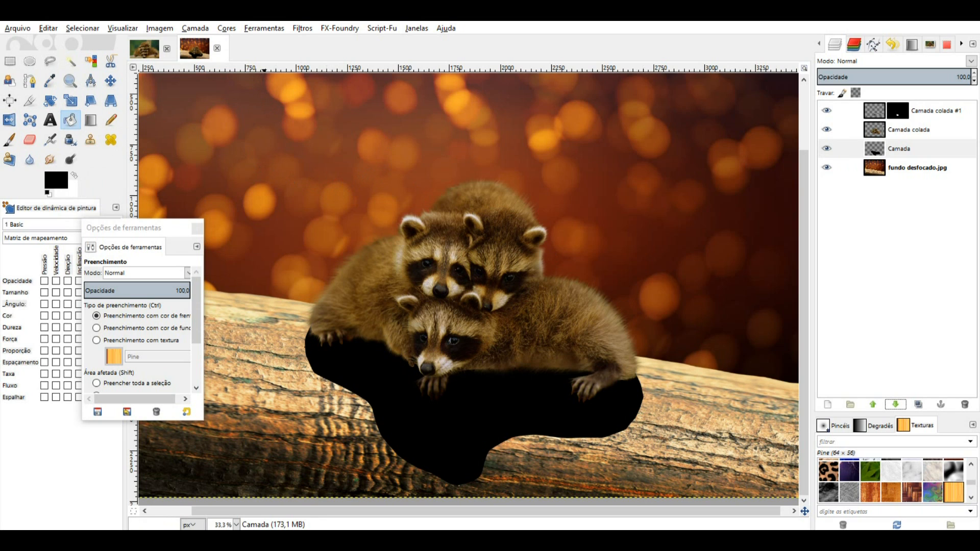
# Apply a Gaussian blur with a 170 px horizontal and vertical radius to the shadow layer, using the RLE method.
pyautogui.click(303, 29)
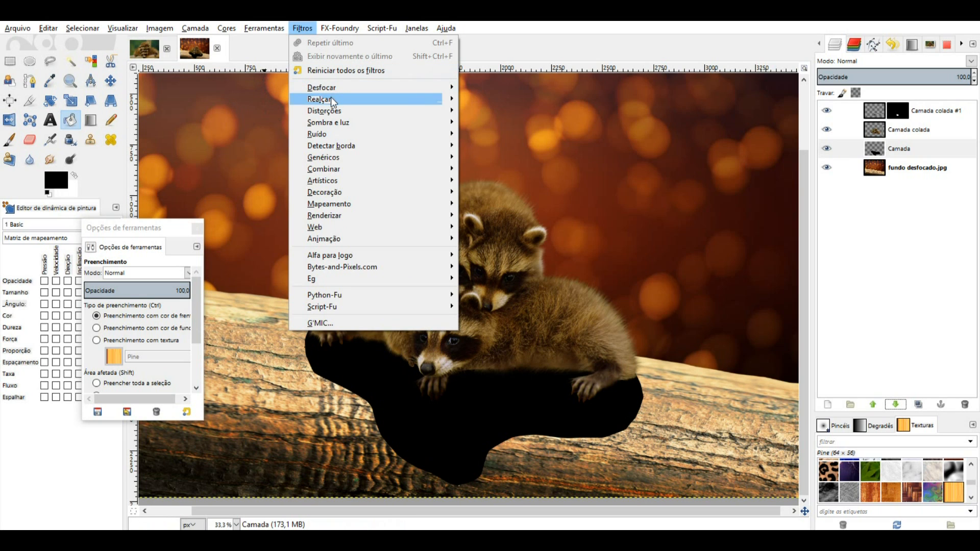
pyautogui.moveTo(333, 85)
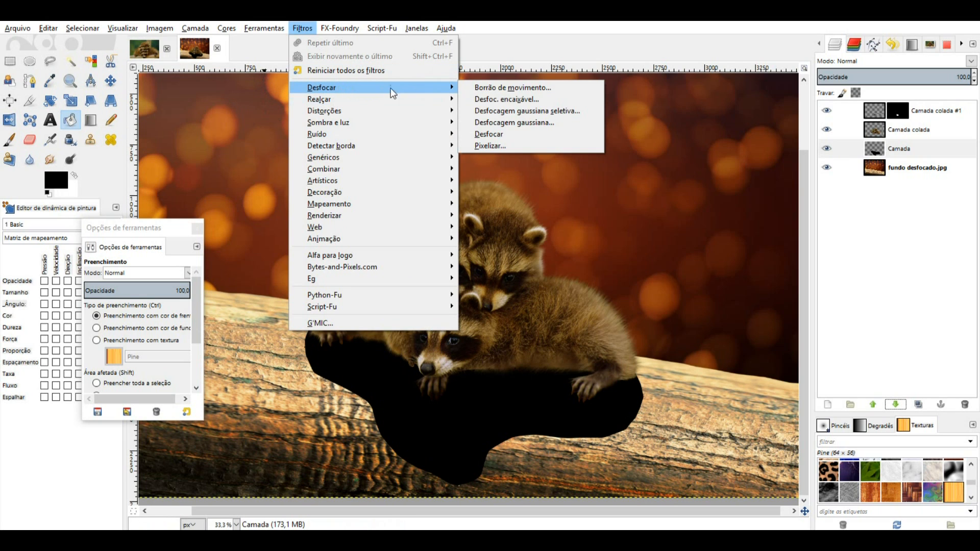
pyautogui.click(515, 121)
pyautogui.moveTo(515, 312); pyautogui.dragTo(536, 349)
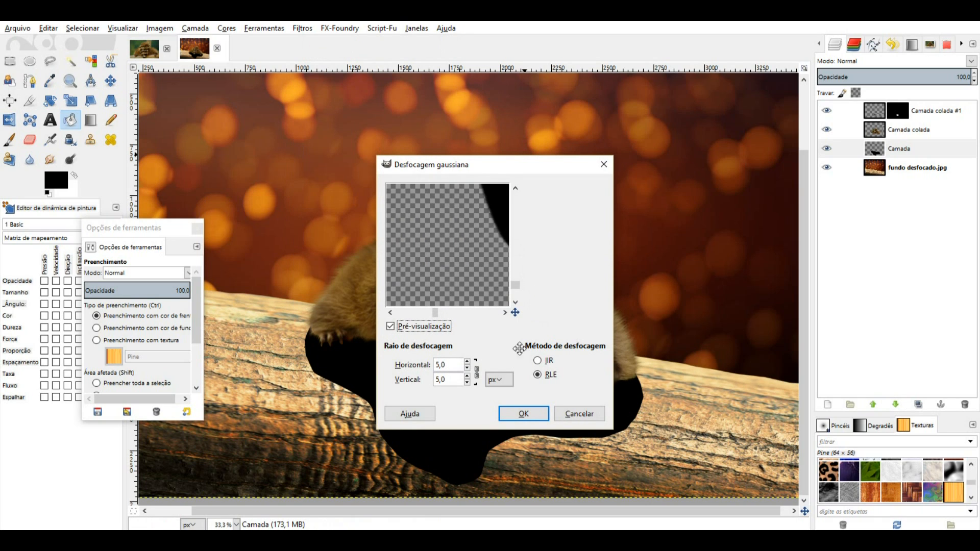
pyautogui.click(468, 362)
pyautogui.moveTo(517, 316); pyautogui.dragTo(518, 317)
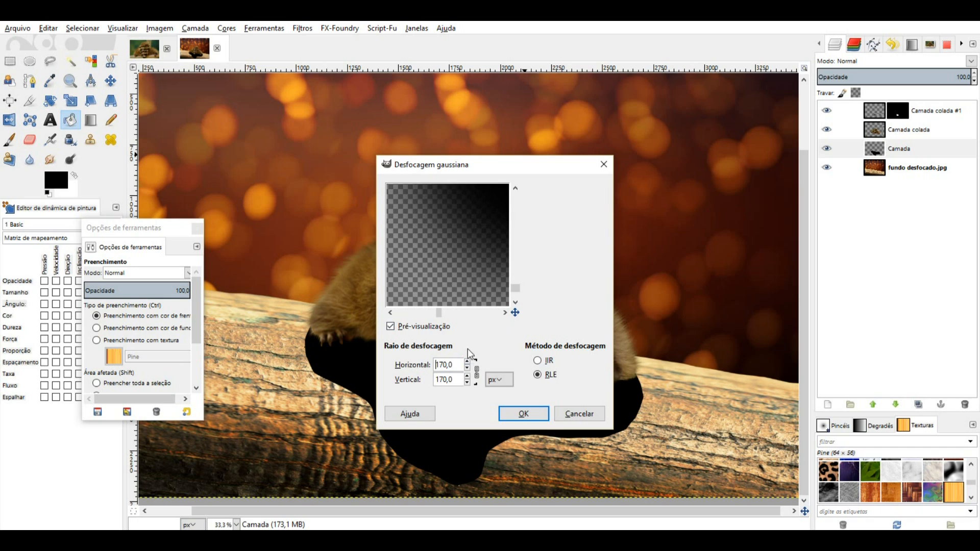
pyautogui.click(523, 412)
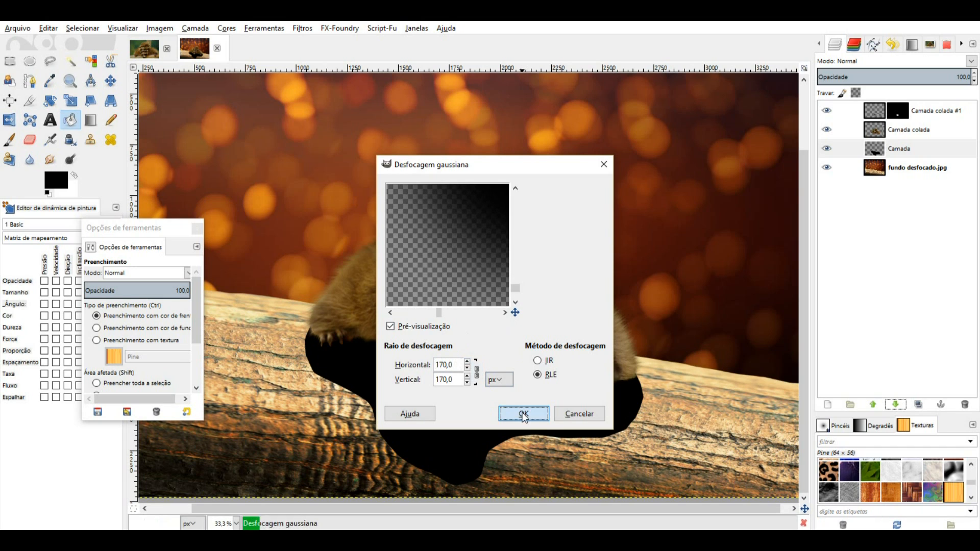
pyautogui.hotkey('ctrl', 'z')
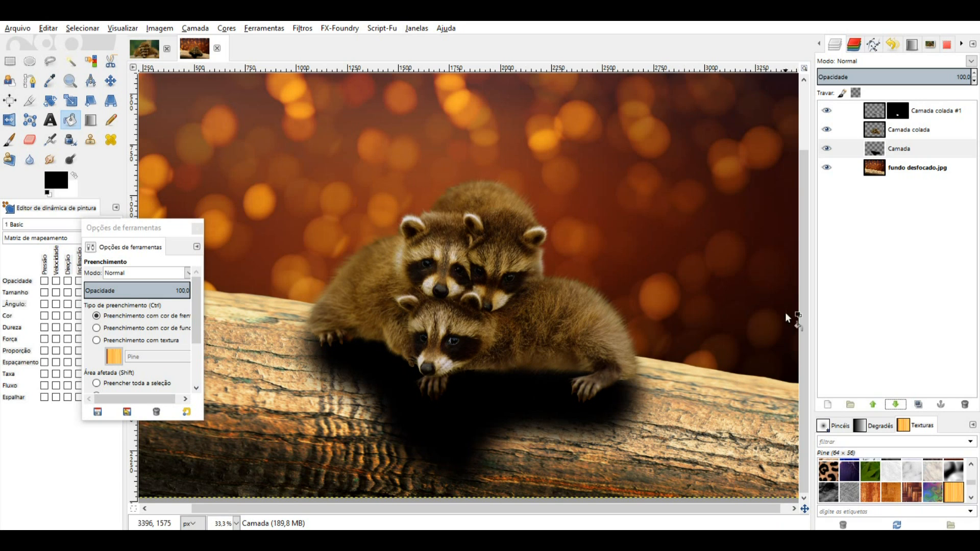
# Compare the composite with the shadow layer hidden and shown, and set that layer's opacity to 87.3.
pyautogui.click(827, 149)
pyautogui.click(827, 148)
pyautogui.click(829, 147)
pyautogui.click(830, 148)
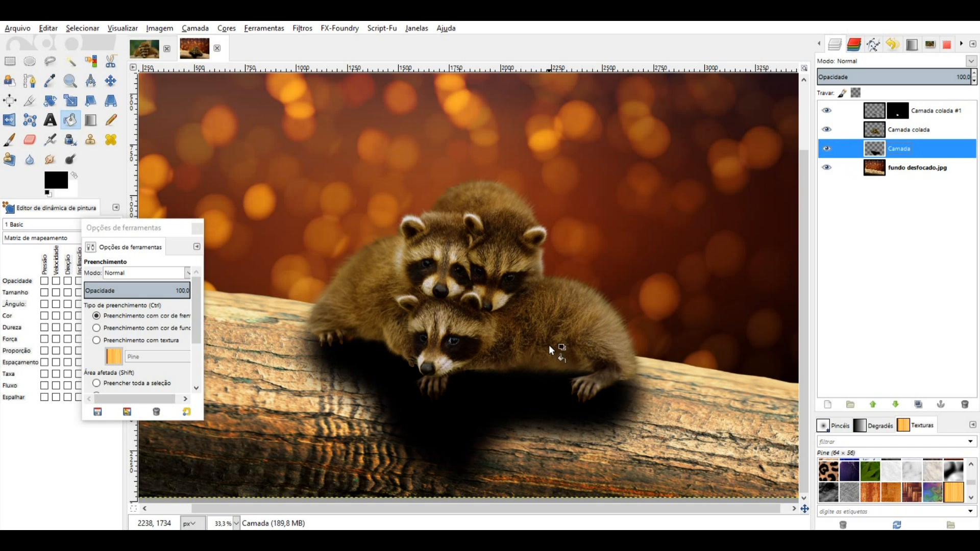
pyautogui.hscroll(1, 549, 344)
pyautogui.scroll(-1, 550, 349)
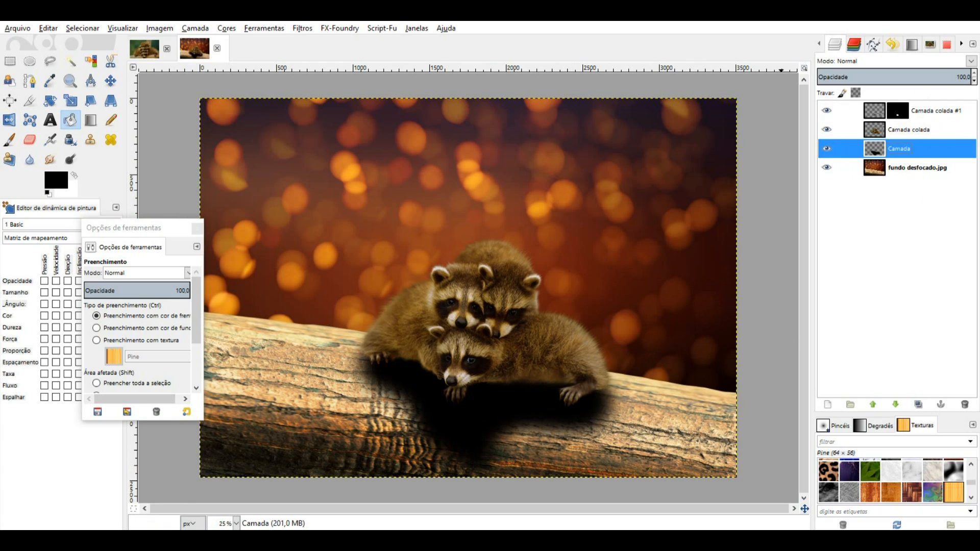
pyautogui.click(946, 76)
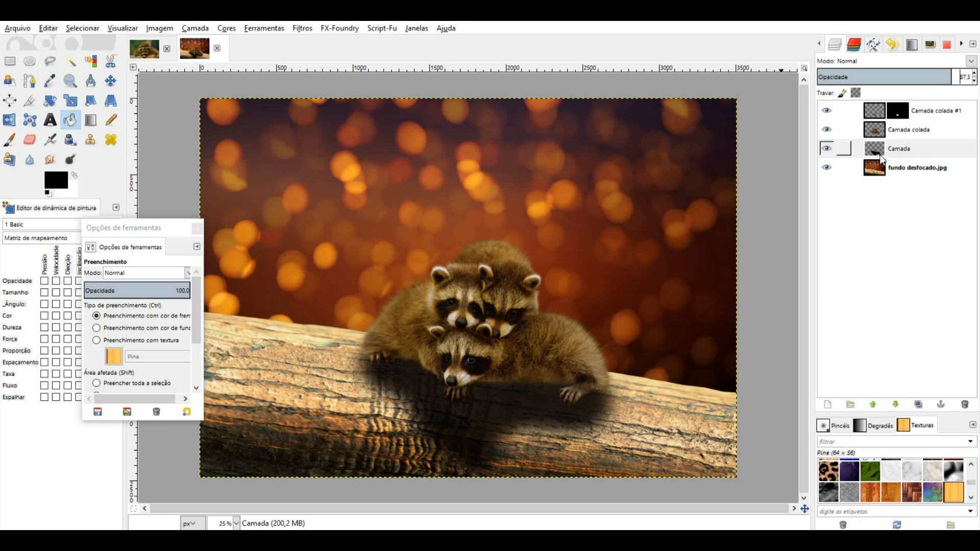
# Add a white, full-opacity layer mask to the shadow layer.
pyautogui.rightClick(906, 148)
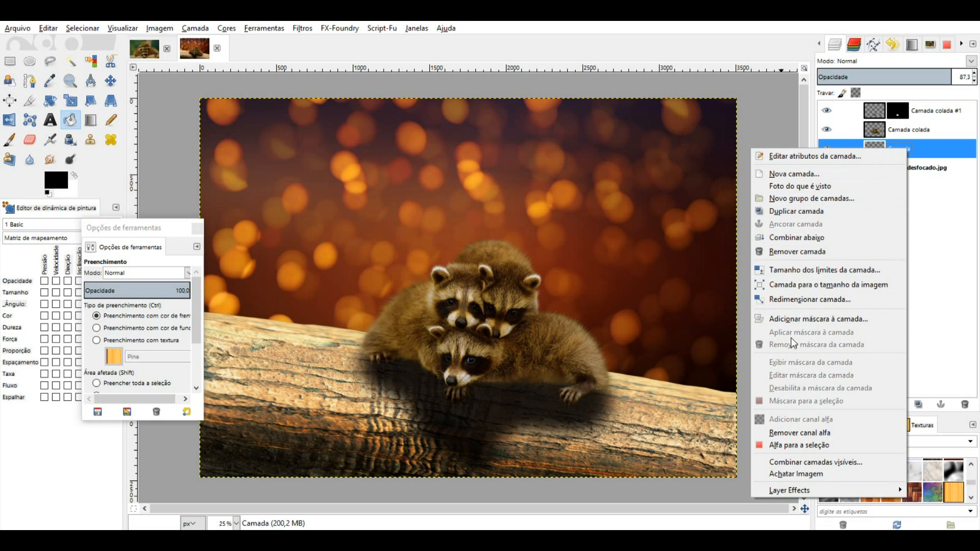
pyautogui.click(794, 320)
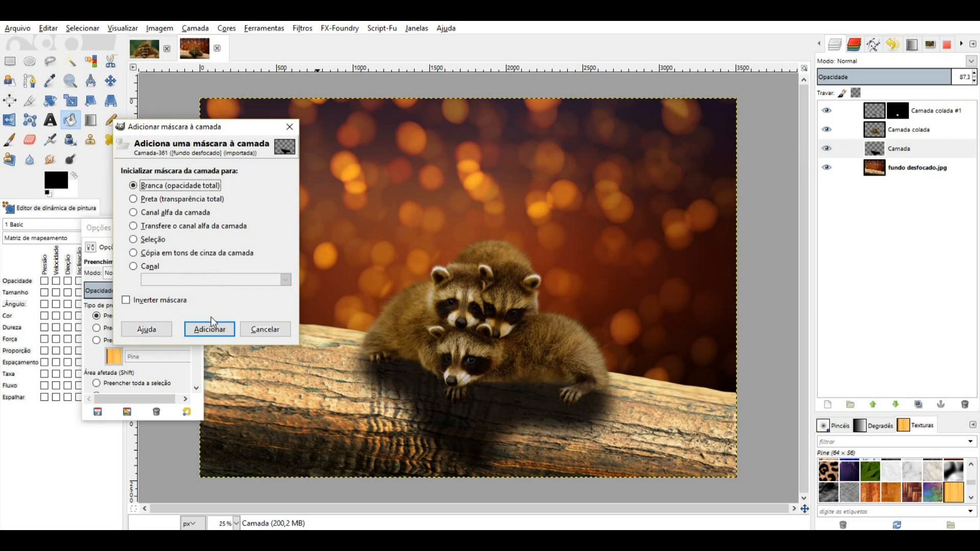
pyautogui.click(217, 329)
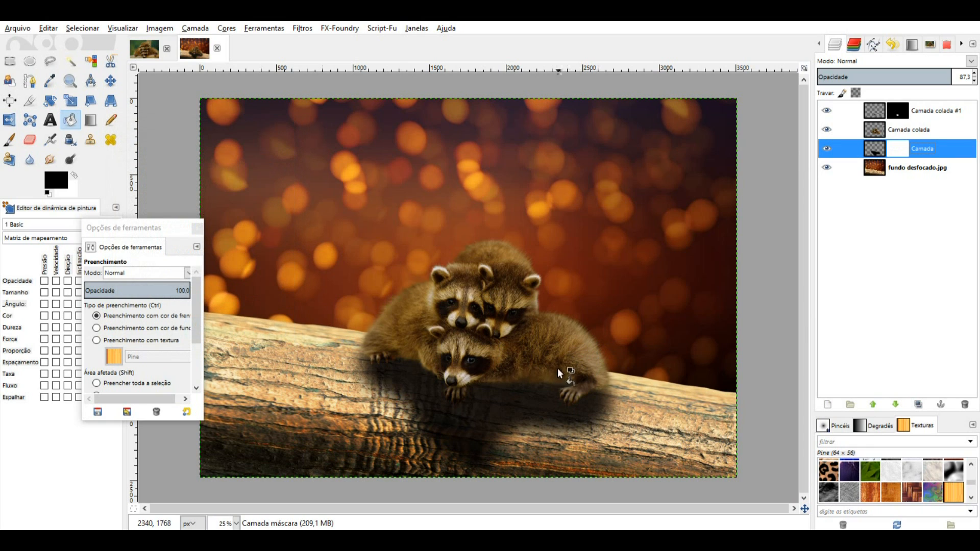
# Paint black on the shadow's mask along its lower edge with a soft brush of size 560.72 at 17.1 opacity.
pyautogui.click(10, 139)
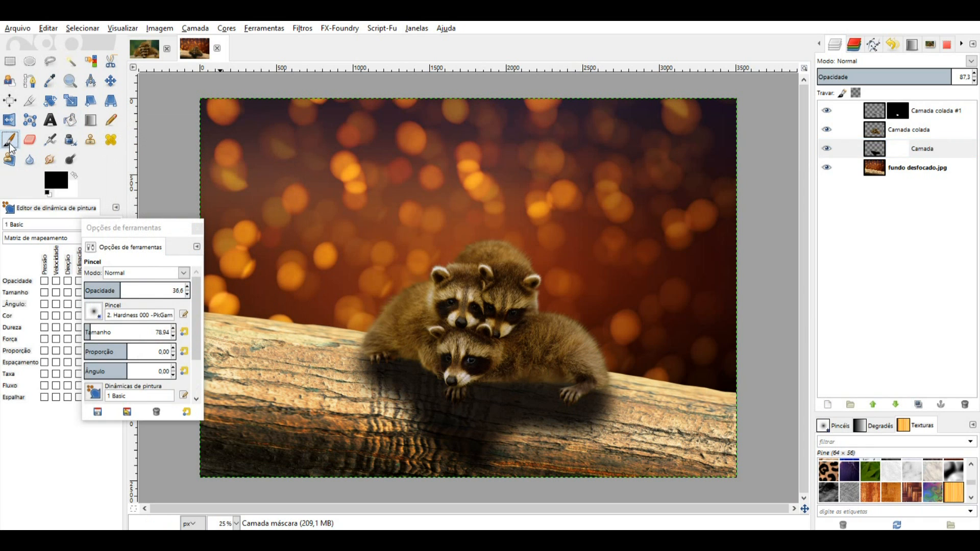
pyautogui.moveTo(119, 234); pyautogui.dragTo(71, 332)
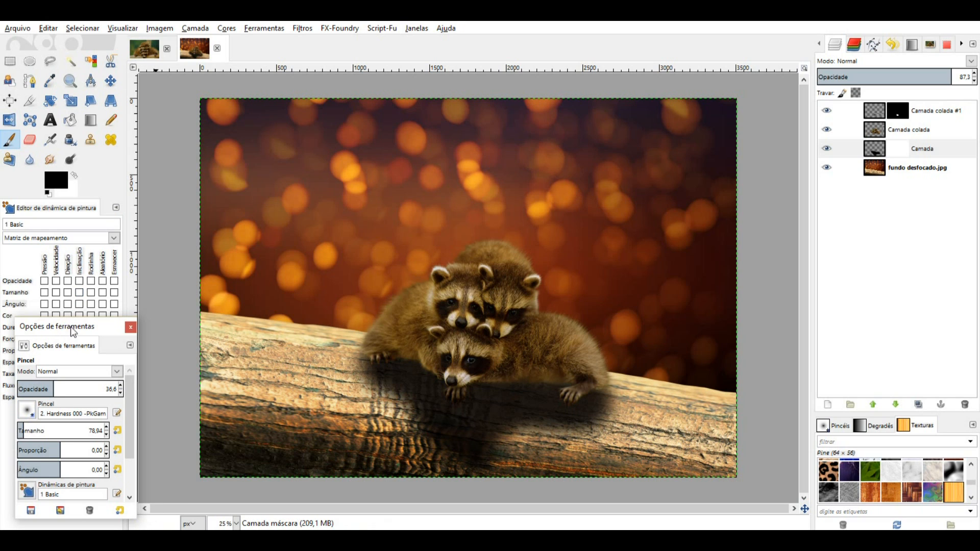
pyautogui.moveTo(68, 331); pyautogui.dragTo(329, 131)
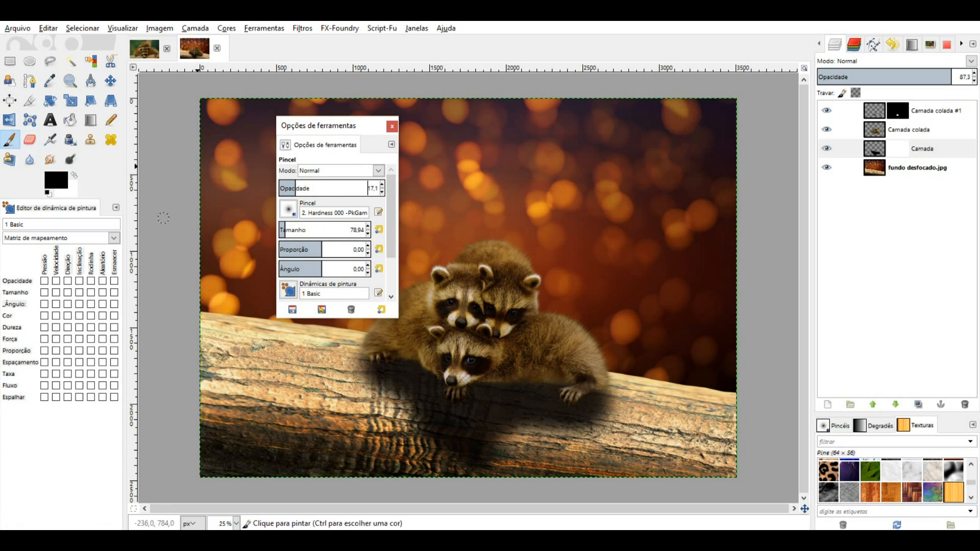
pyautogui.click(299, 229)
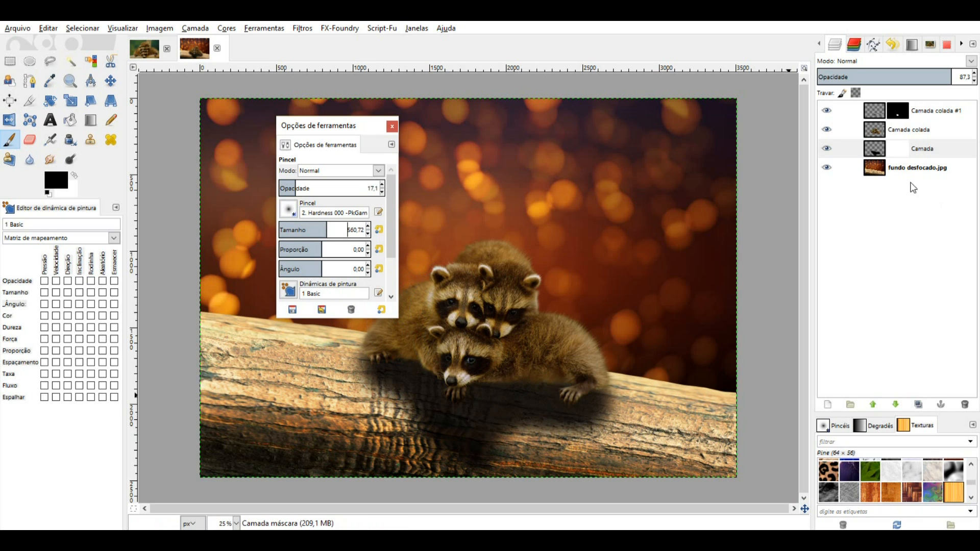
pyautogui.click(898, 154)
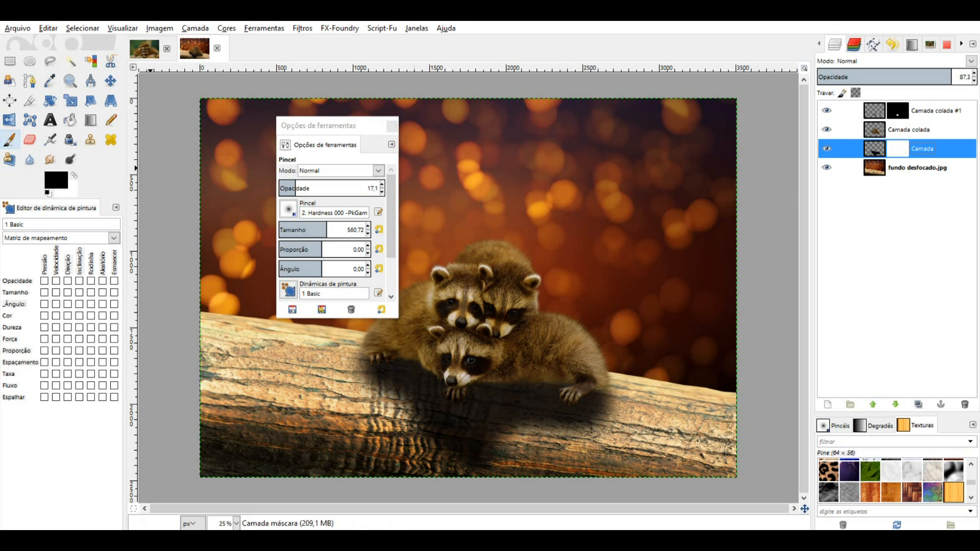
pyautogui.moveTo(578, 449); pyautogui.dragTo(383, 447)
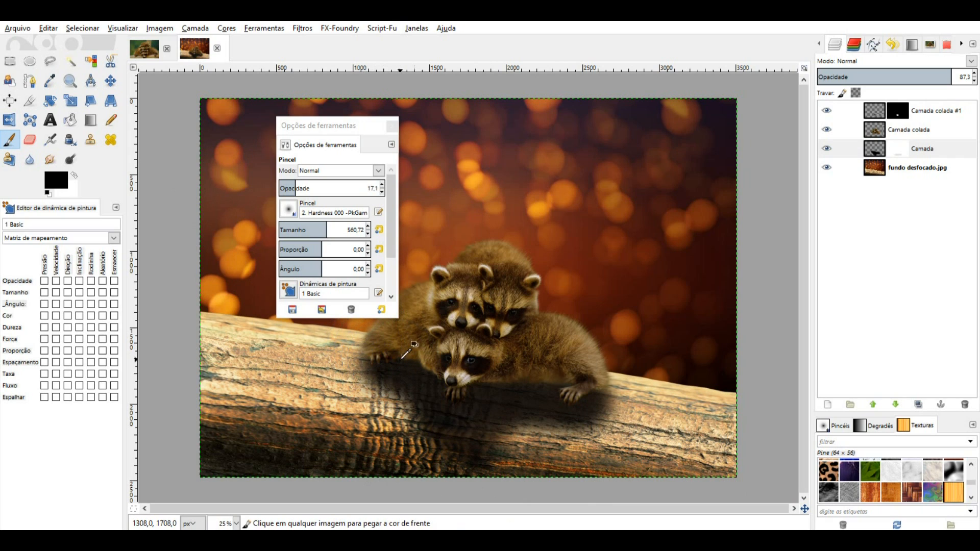
# Soften the shadow's lower edge further on the mask with a brush of size 709.51 at 8.5 opacity.
pyautogui.click(294, 188)
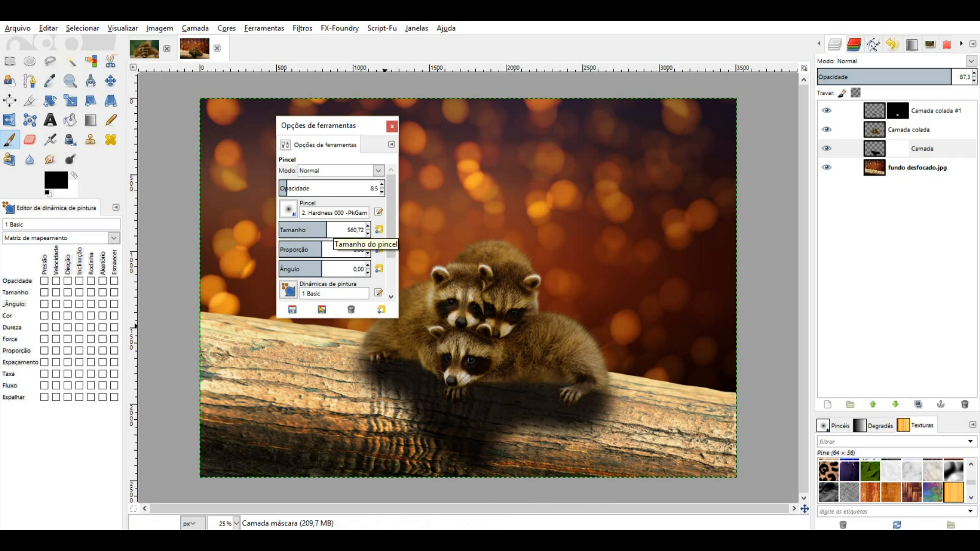
pyautogui.moveTo(327, 230); pyautogui.dragTo(340, 229)
pyautogui.moveTo(598, 446)
pyautogui.mouseDown()
pyautogui.moveTo(390, 440)
pyautogui.moveTo(490, 466)
pyautogui.moveTo(786, 431)
pyautogui.moveTo(489, 455)
pyautogui.moveTo(390, 412)
pyautogui.moveTo(557, 482)
pyautogui.moveTo(514, 435)
pyautogui.moveTo(627, 434)
pyautogui.moveTo(495, 449)
pyautogui.moveTo(368, 402)
pyautogui.moveTo(441, 467)
pyautogui.moveTo(612, 437)
pyautogui.moveTo(564, 440)
pyautogui.moveTo(580, 472)
pyautogui.moveTo(539, 450)
pyautogui.moveTo(667, 421)
pyautogui.mouseUp()
pyautogui.keyDown('ctrl'); pyautogui.scroll(-1, 658, 312); pyautogui.keyUp('ctrl')
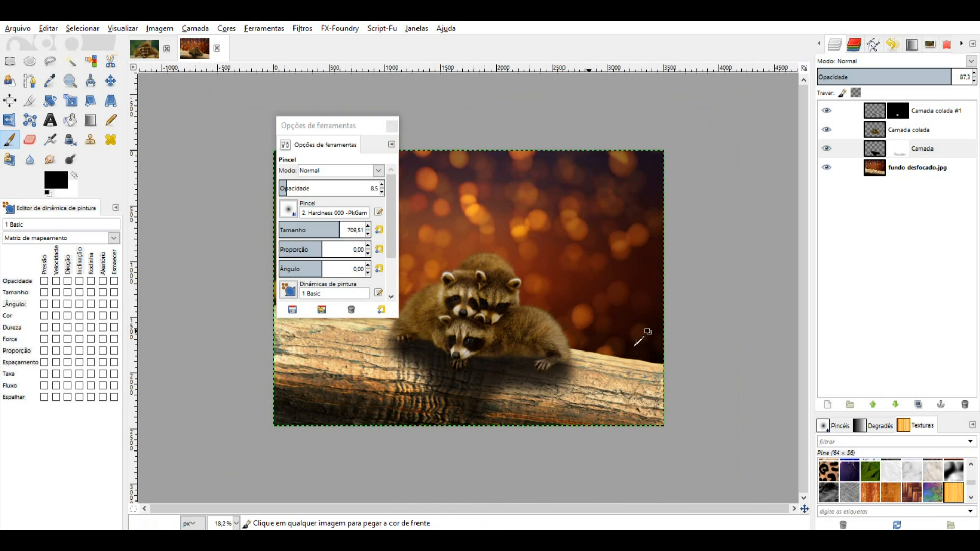
pyautogui.keyDown('ctrl'); pyautogui.scroll(1, 612, 352); pyautogui.keyUp('ctrl')
pyautogui.moveTo(544, 437)
pyautogui.mouseDown()
pyautogui.moveTo(471, 463)
pyautogui.moveTo(359, 440)
pyautogui.moveTo(570, 448)
pyautogui.moveTo(619, 431)
pyautogui.moveTo(388, 407)
pyautogui.moveTo(373, 391)
pyautogui.moveTo(560, 413)
pyautogui.moveTo(448, 467)
pyautogui.moveTo(490, 449)
pyautogui.moveTo(610, 433)
pyautogui.moveTo(444, 447)
pyautogui.moveTo(513, 464)
pyautogui.moveTo(485, 441)
pyautogui.mouseUp()
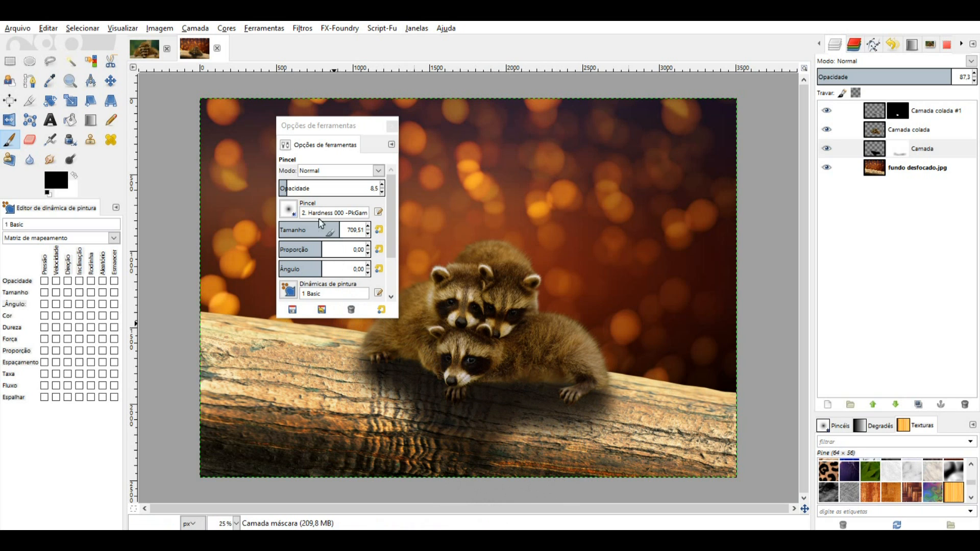
# Fade the shadow's lower edge further on the mask with a brush at 4.3 opacity, and set the shadow layer's opacity to 83.7.
pyautogui.click(283, 187)
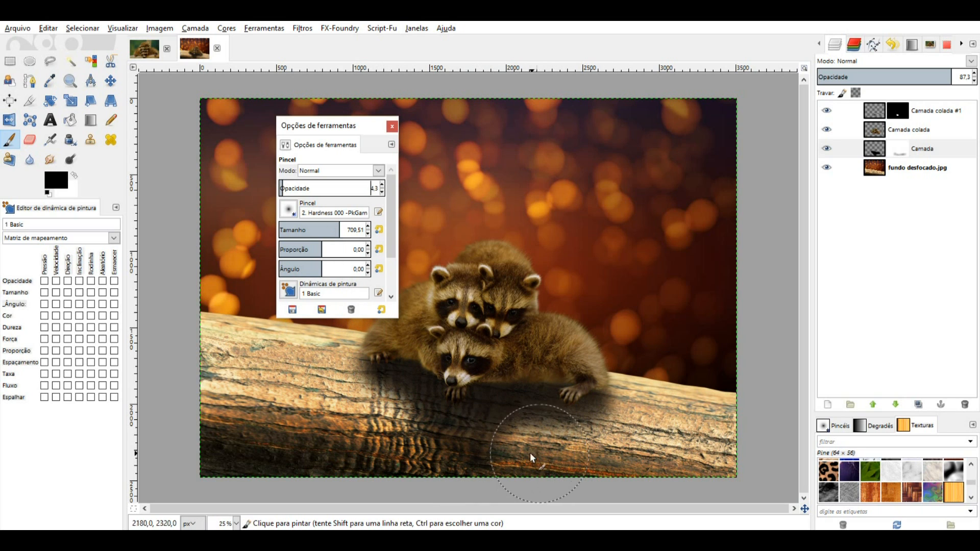
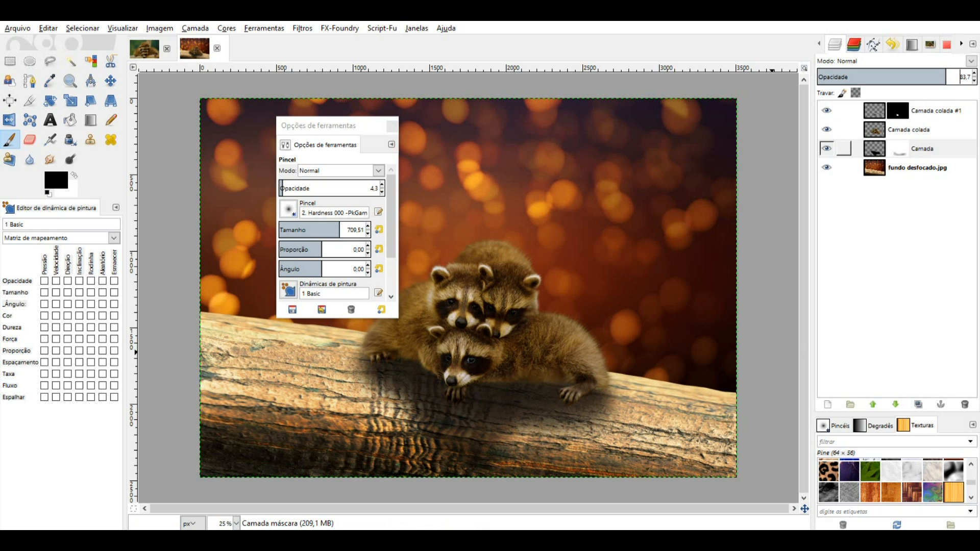
pyautogui.click(876, 148)
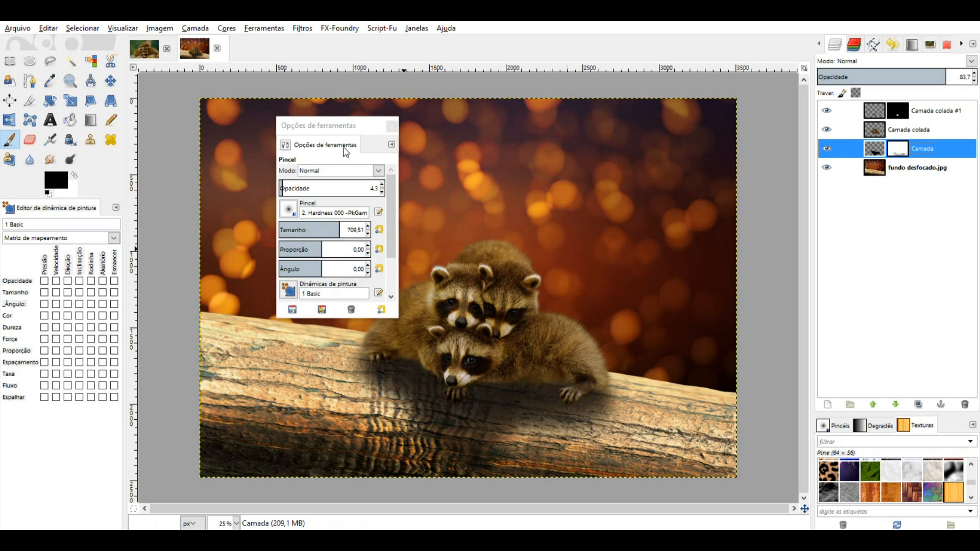
pyautogui.moveTo(327, 125); pyautogui.dragTo(225, 170)
pyautogui.press('-')
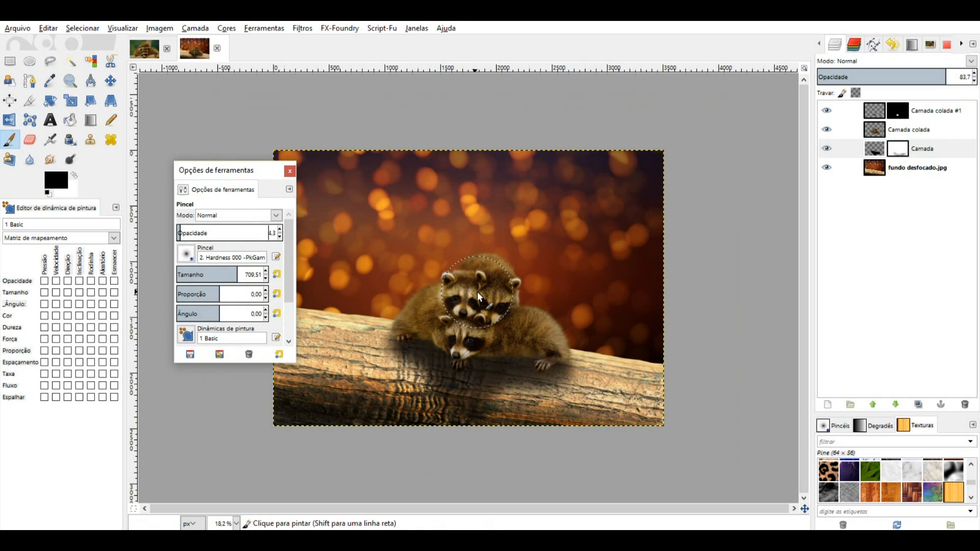
# Merge the replacement-paw layer down into the raccoon layer and check the result by hiding and showing the merged layer.
pyautogui.click(874, 114)
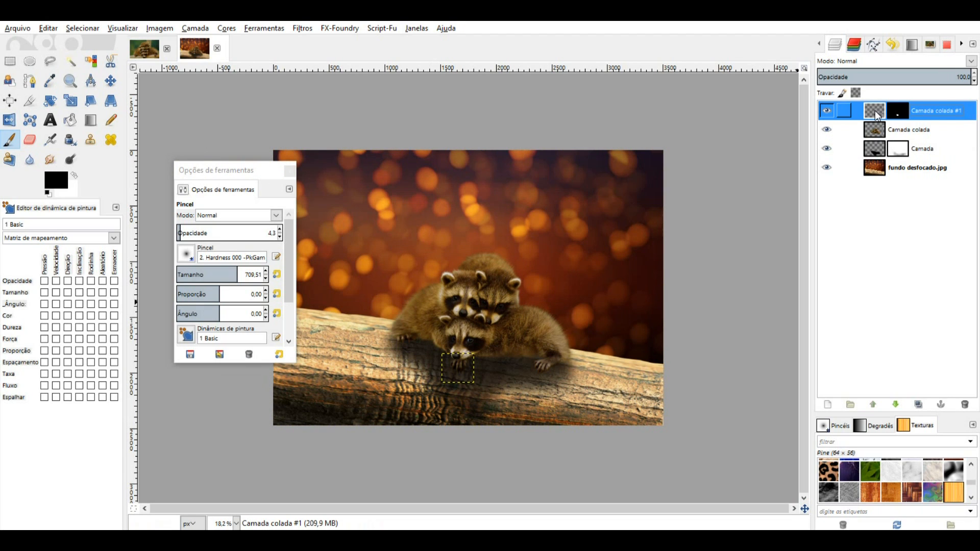
pyautogui.rightClick(876, 115)
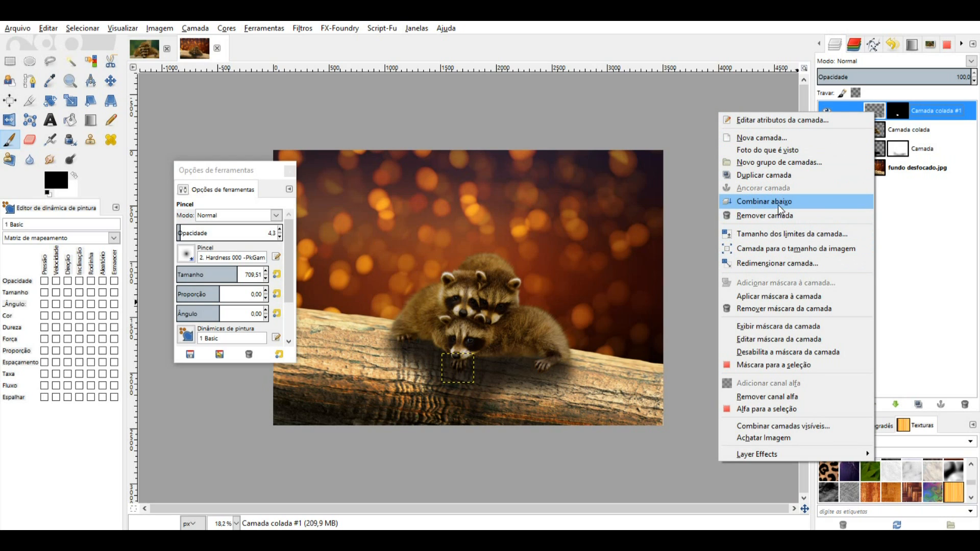
pyautogui.click(761, 201)
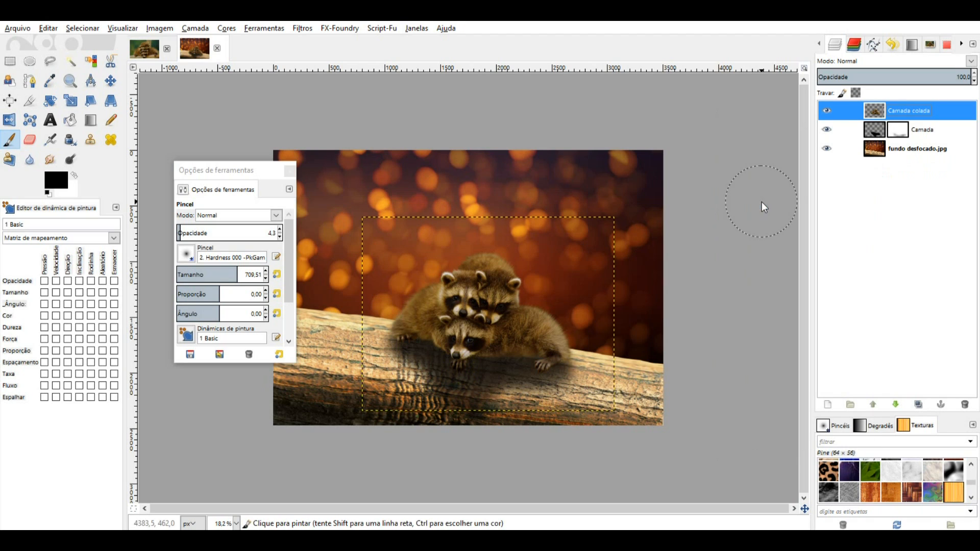
pyautogui.click(825, 111)
pyautogui.click(825, 111)
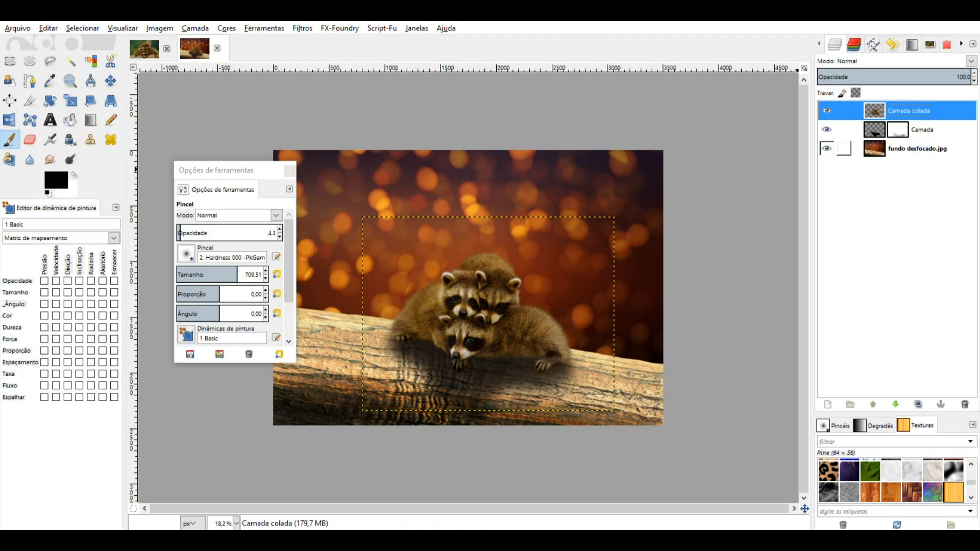
# Select the raccoons' outline from their layer's alpha and add a new transparent 3508 × 2480 px layer above them.
pyautogui.rightClick(876, 116)
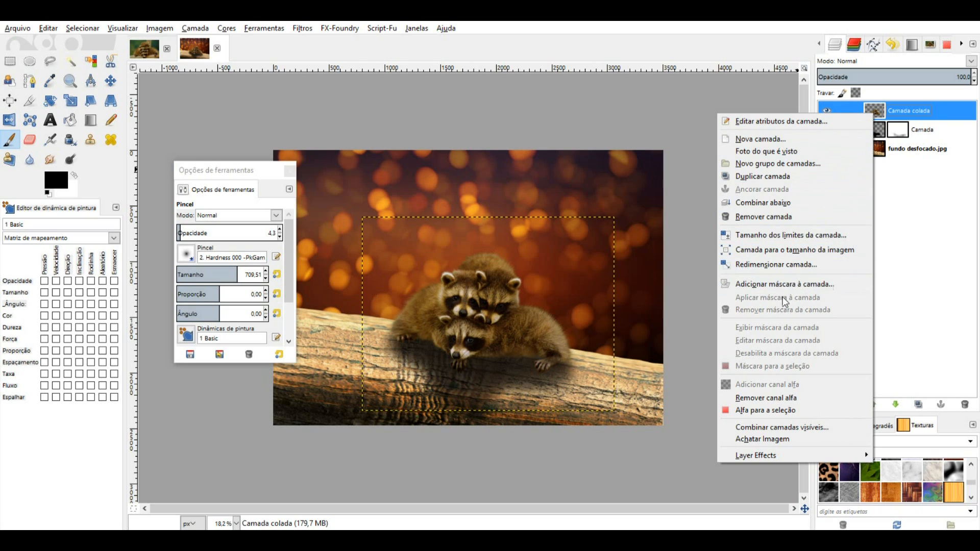
pyautogui.click(765, 411)
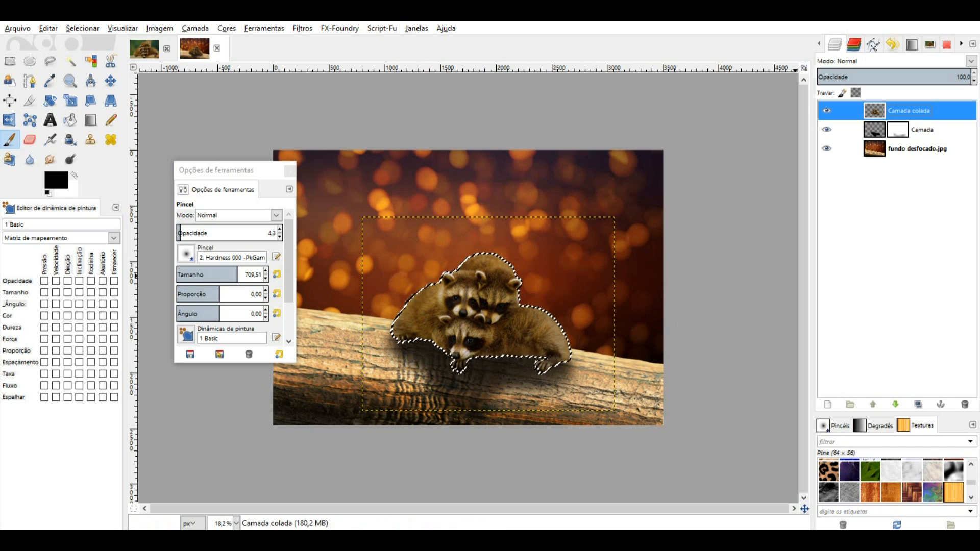
pyautogui.press('m')
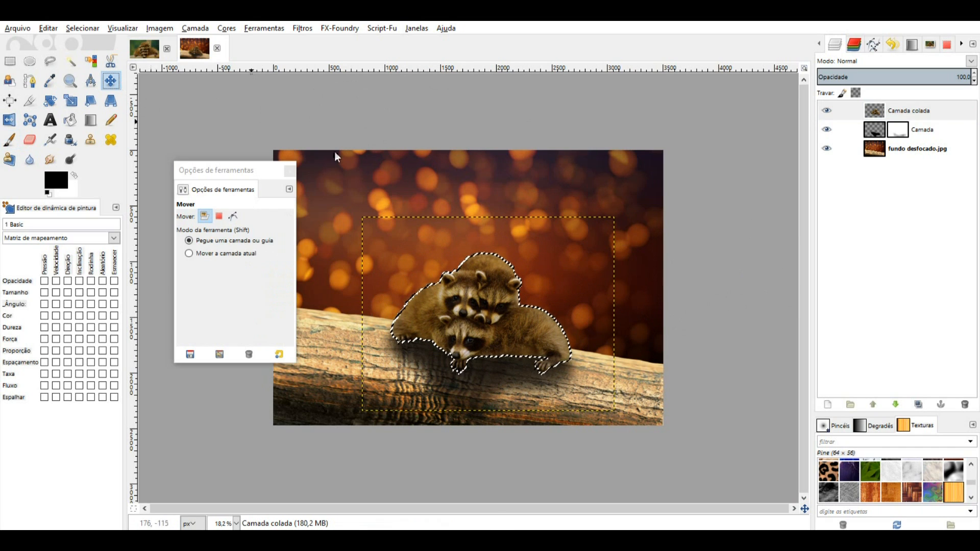
pyautogui.click(829, 407)
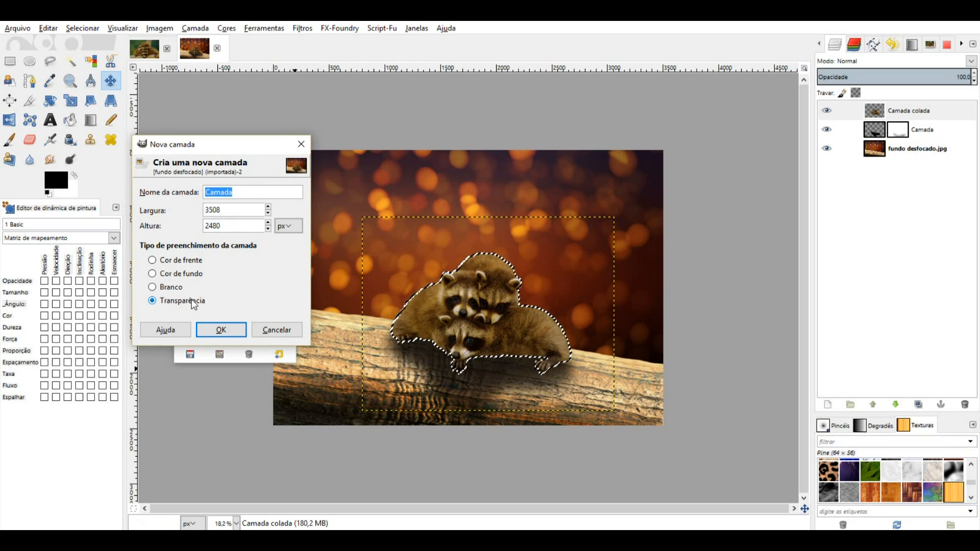
pyautogui.click(226, 331)
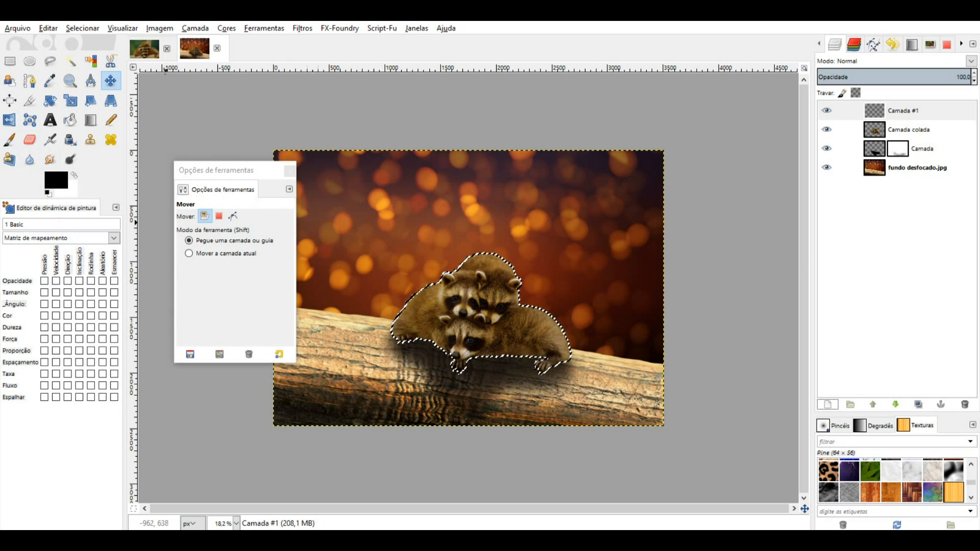
# Paint soft black shading inside the selection along the raccoons' lower edge with the Paintbrush at size 709.51 and 9.8 opacity.
pyautogui.click(10, 143)
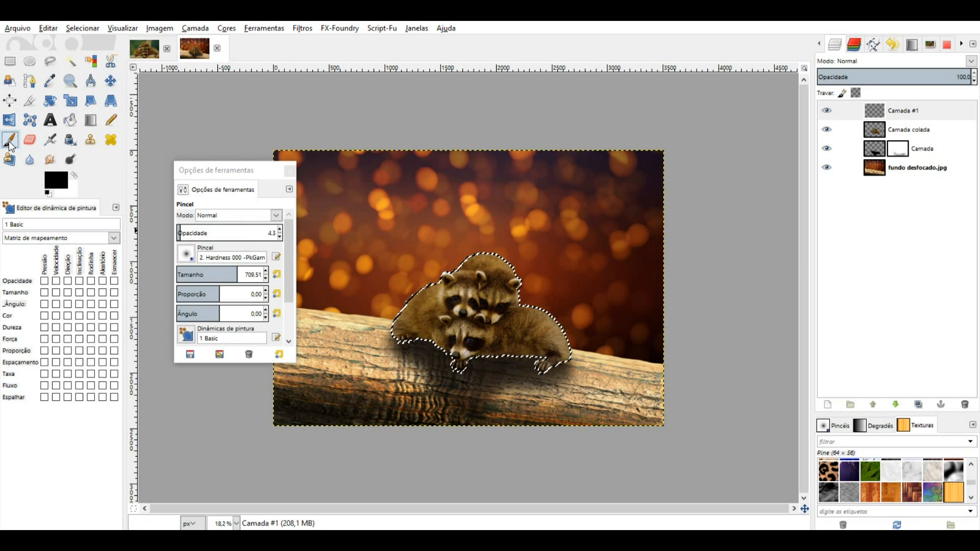
pyautogui.click(184, 230)
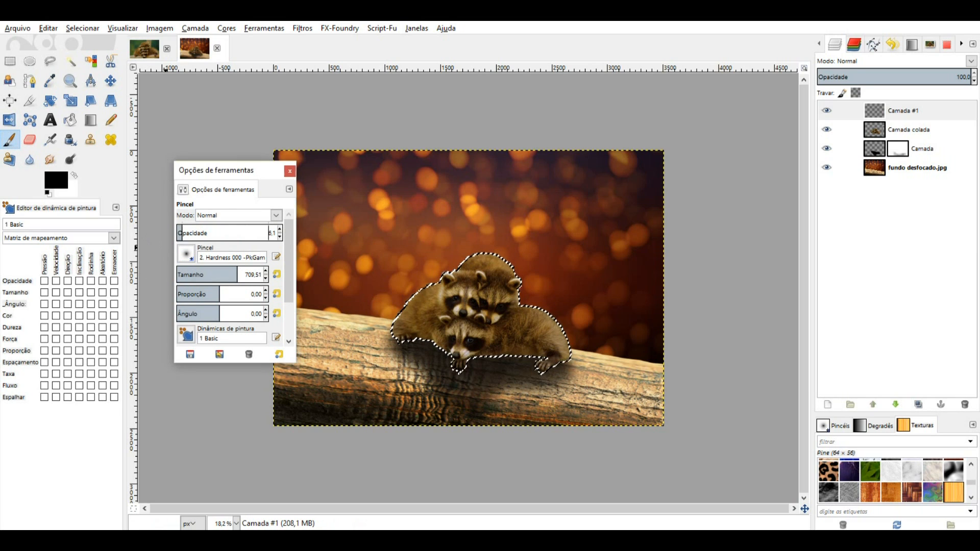
pyautogui.moveTo(185, 231); pyautogui.dragTo(186, 231)
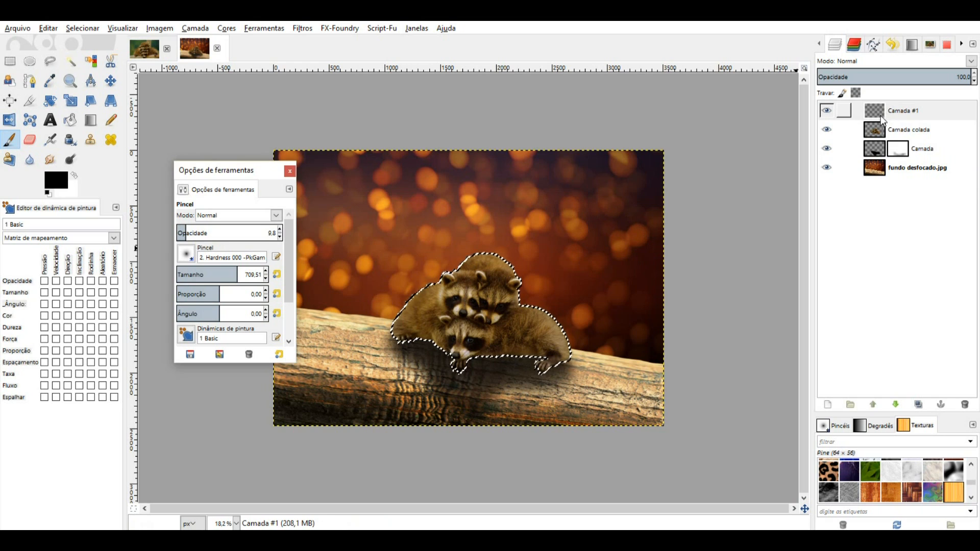
pyautogui.moveTo(574, 372)
pyautogui.mouseDown()
pyautogui.moveTo(541, 373)
pyautogui.moveTo(567, 371)
pyautogui.mouseUp()
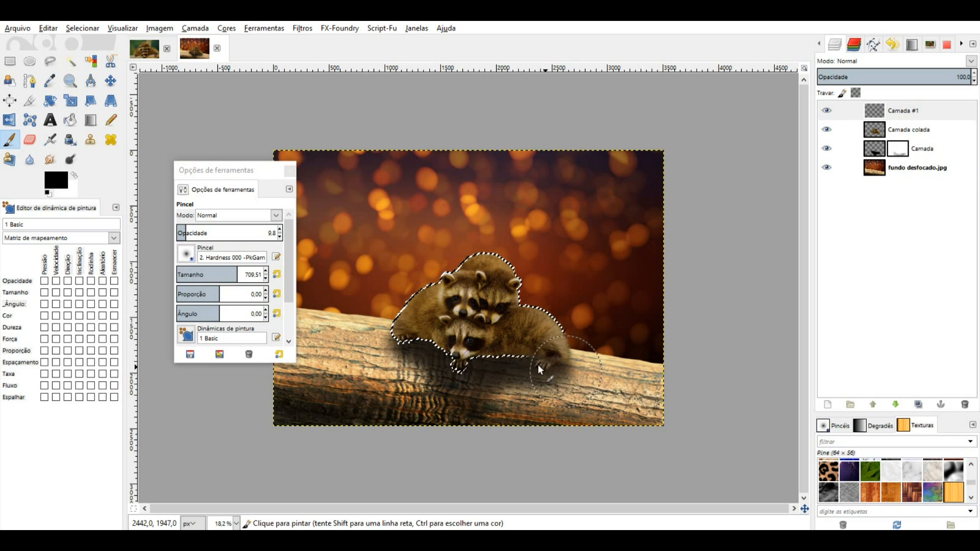
pyautogui.moveTo(515, 354)
pyautogui.mouseDown()
pyautogui.moveTo(534, 358)
pyautogui.moveTo(507, 357)
pyautogui.moveTo(538, 359)
pyautogui.moveTo(496, 367)
pyautogui.mouseUp()
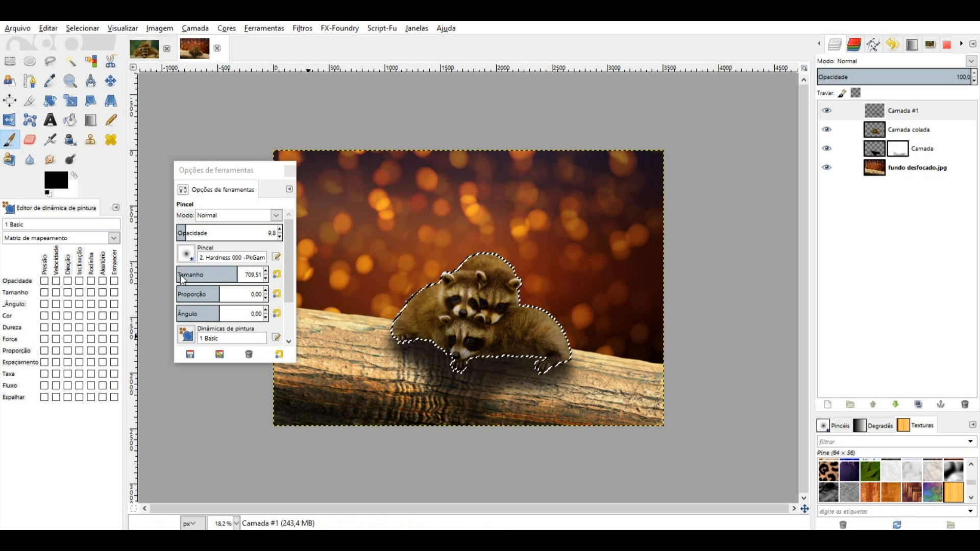
# Deepen the shading along the raccoons' lower bodies and paws with the brush at 15.9 opacity, and clear the selection.
pyautogui.click(192, 230)
pyautogui.moveTo(435, 342)
pyautogui.mouseDown()
pyautogui.moveTo(398, 333)
pyautogui.moveTo(478, 375)
pyautogui.moveTo(590, 373)
pyautogui.moveTo(402, 350)
pyautogui.moveTo(434, 364)
pyautogui.mouseUp()
pyautogui.moveTo(528, 364)
pyautogui.mouseDown()
pyautogui.moveTo(553, 374)
pyautogui.moveTo(507, 360)
pyautogui.moveTo(561, 365)
pyautogui.moveTo(582, 380)
pyautogui.moveTo(448, 359)
pyautogui.moveTo(401, 332)
pyautogui.moveTo(424, 344)
pyautogui.moveTo(399, 341)
pyautogui.moveTo(419, 353)
pyautogui.moveTo(472, 350)
pyautogui.moveTo(602, 383)
pyautogui.mouseUp()
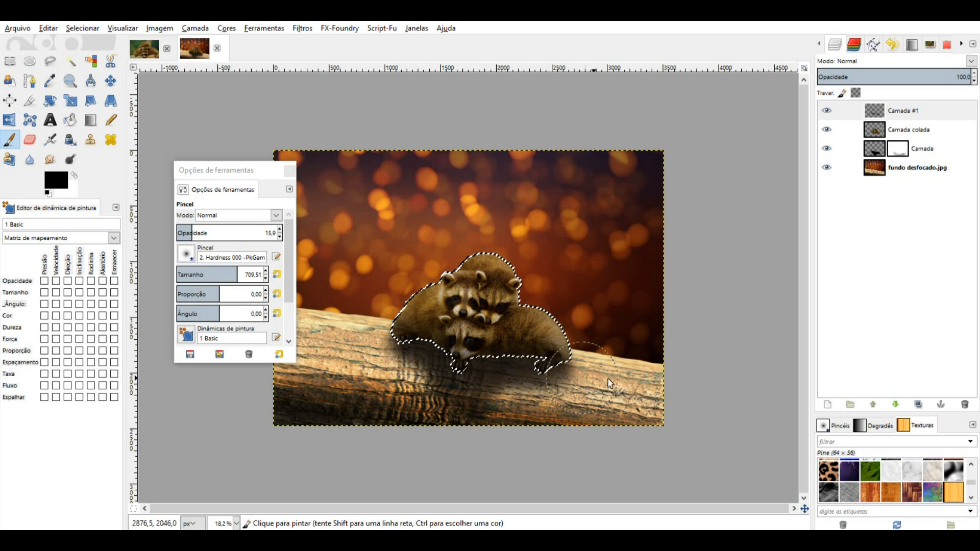
pyautogui.click(82, 28)
pyautogui.click(102, 57)
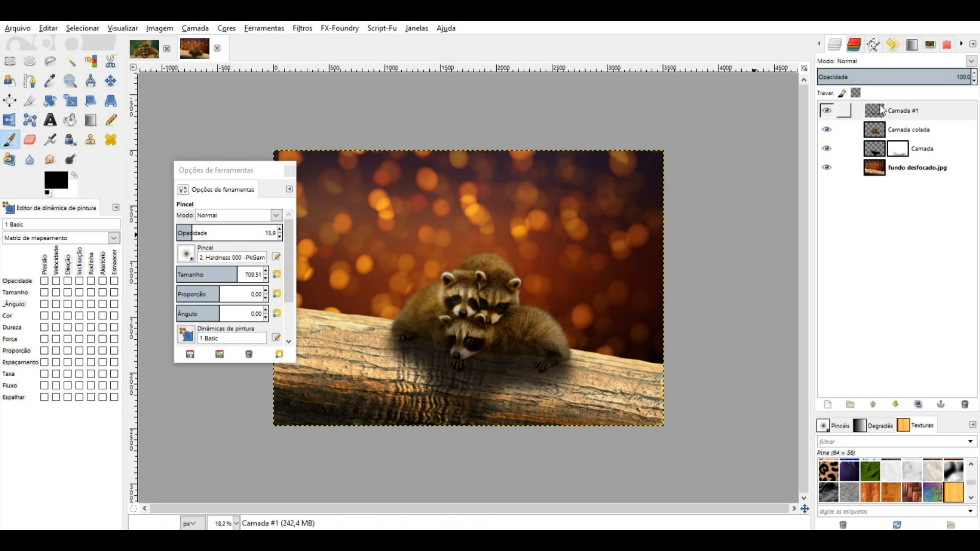
# Add another transparent 3508 × 2480 px layer on top and swap the colours so white is the foreground.
pyautogui.click(829, 406)
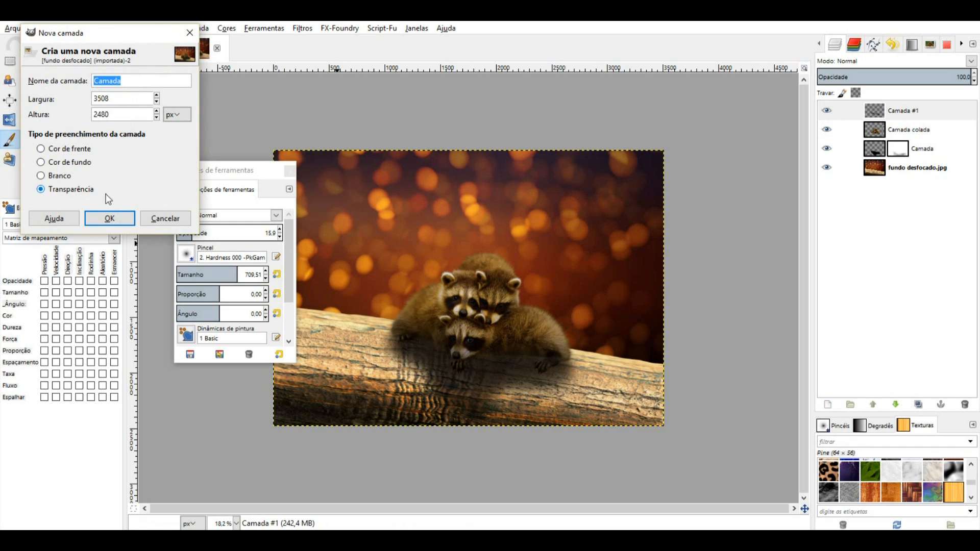
pyautogui.click(110, 219)
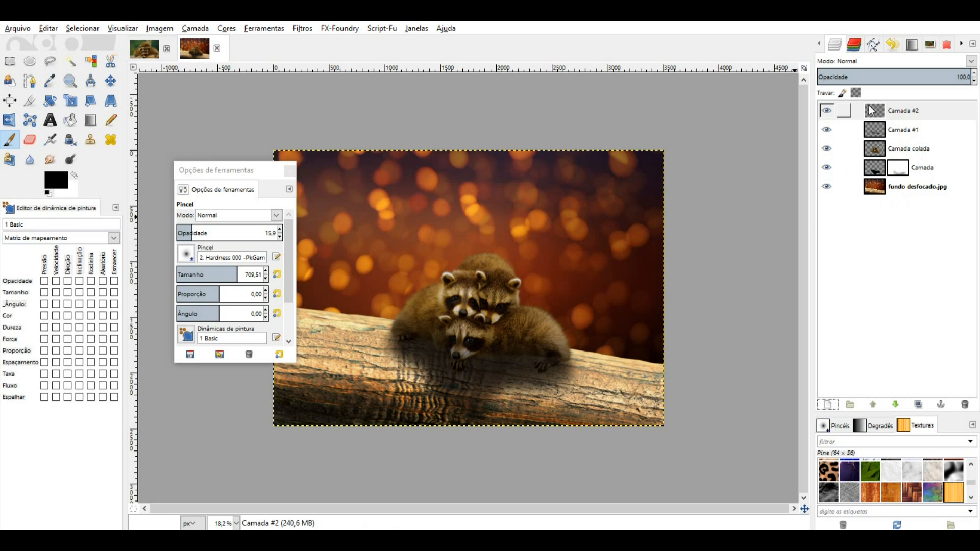
pyautogui.click(74, 175)
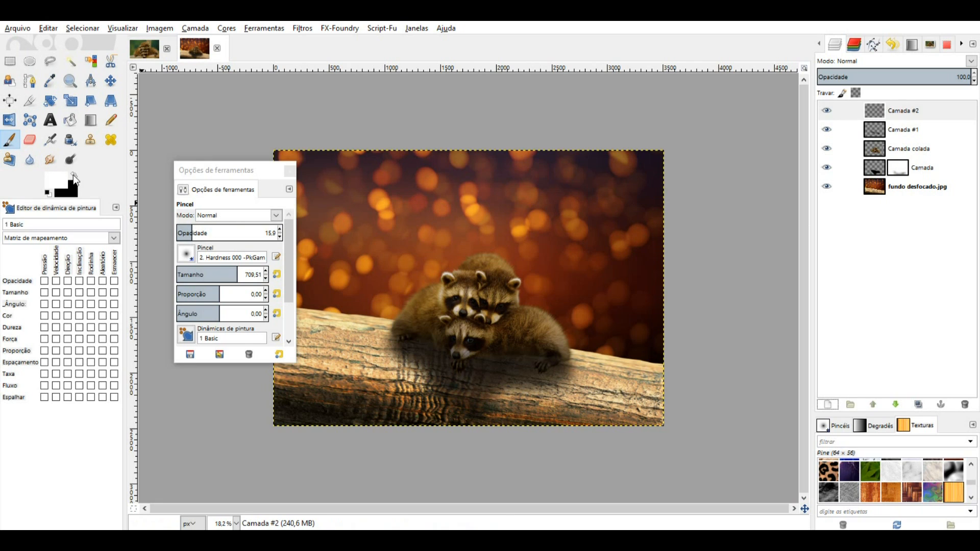
# Try to rename the masked shadow layer "sombra 1" and the body-shading layer "sombra 2".
pyautogui.click(876, 151)
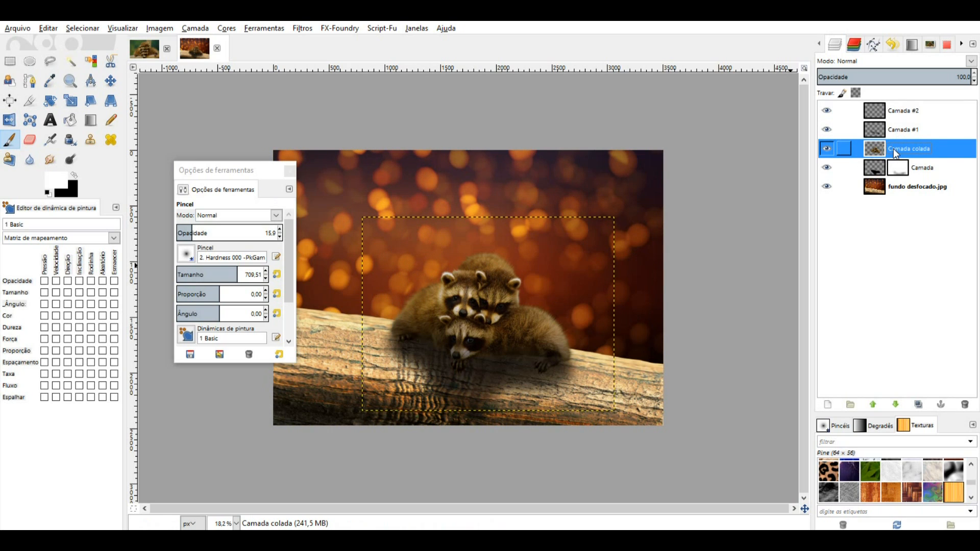
pyautogui.doubleClick(928, 173)
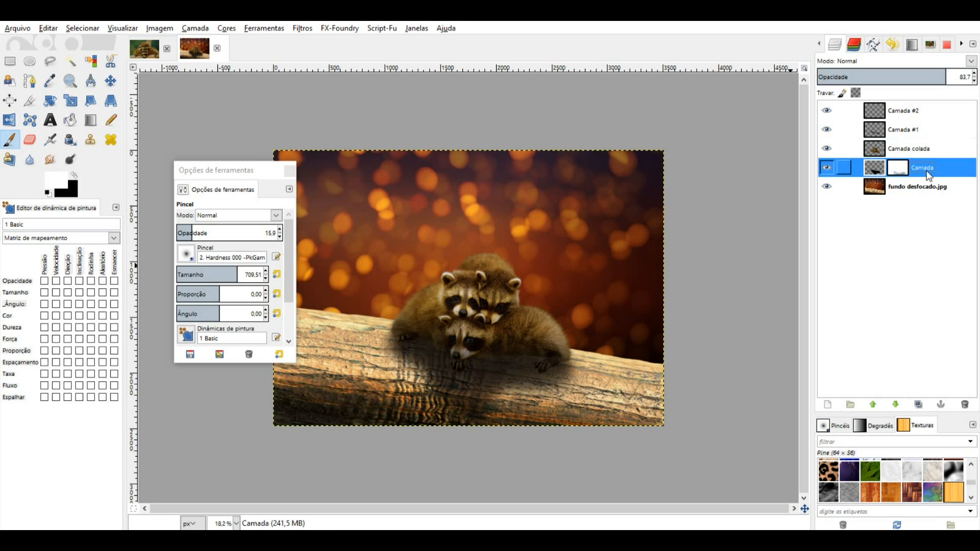
pyautogui.write('dom')
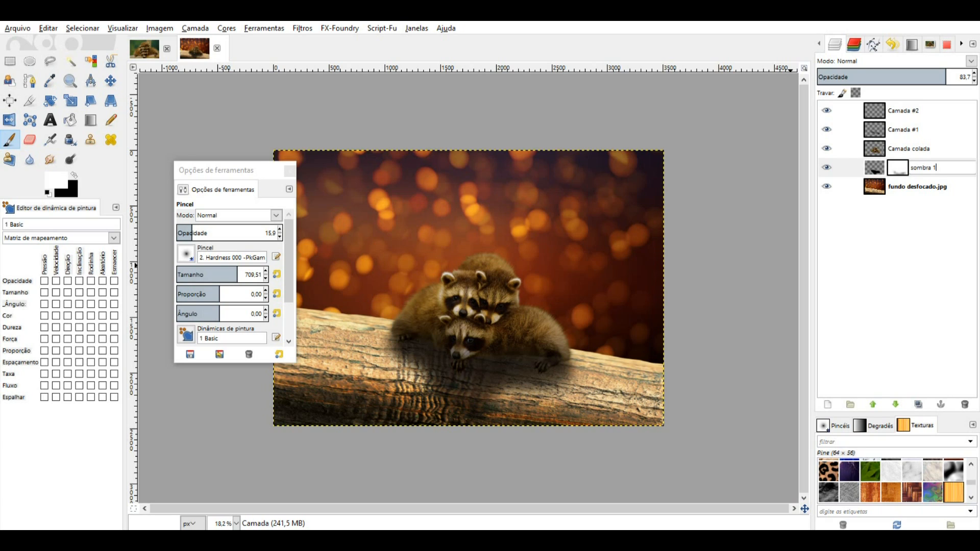
pyautogui.doubleClick(906, 130)
pyautogui.write('sombra 2')
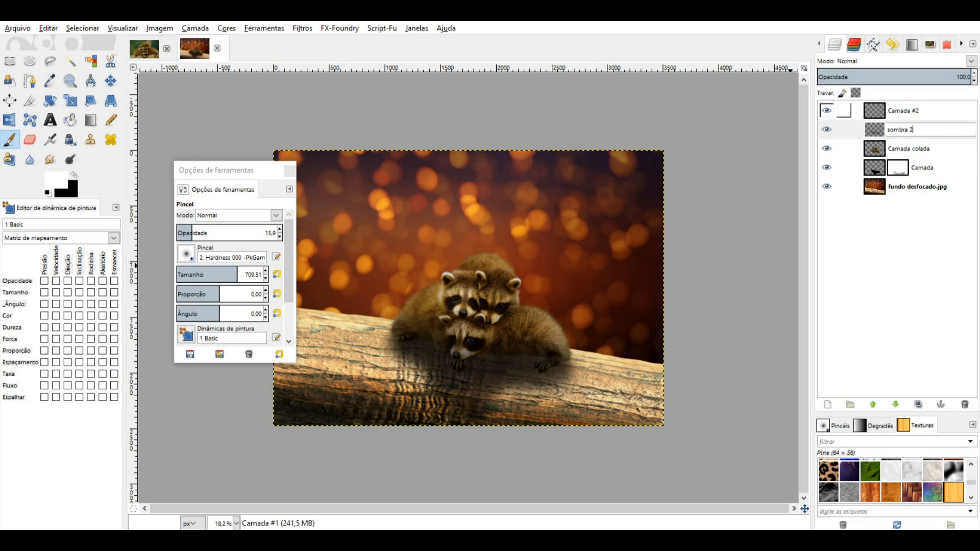
# Rename the empty topmost layer "luz".
pyautogui.doubleClick(916, 111)
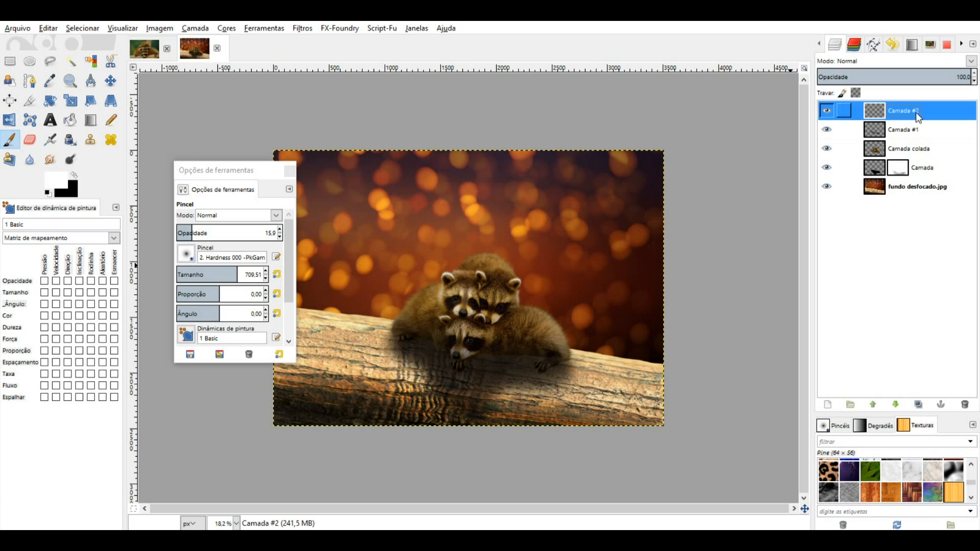
pyautogui.press('BackSpace')
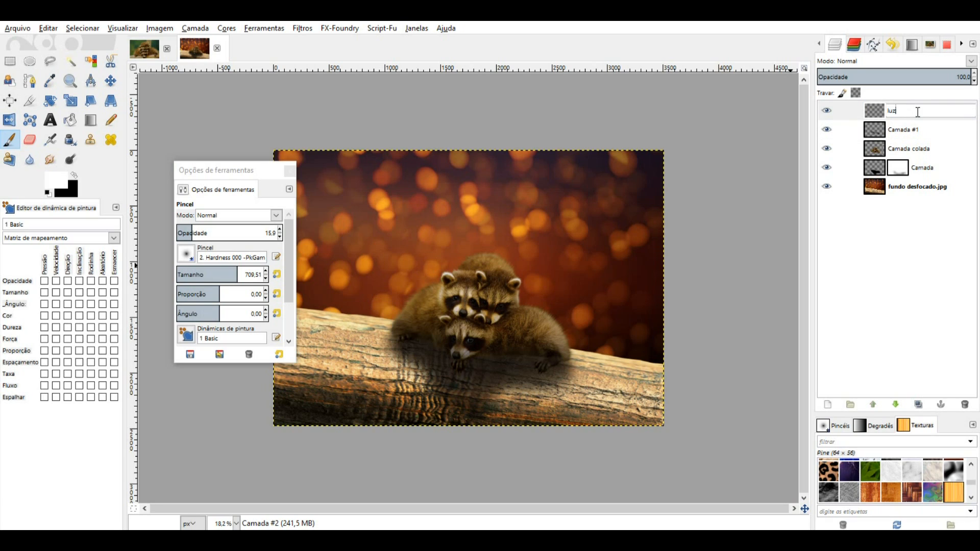
pyautogui.press('Return')
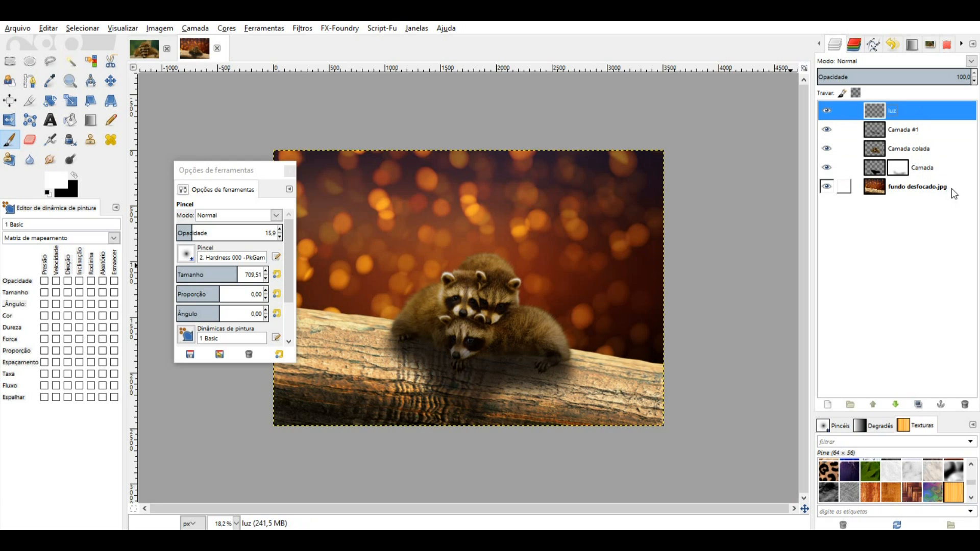
# Rename the masked log-shadow layer "sombra 1" and the shading layer above the raccoons "sombra 2".
pyautogui.doubleClick(921, 168)
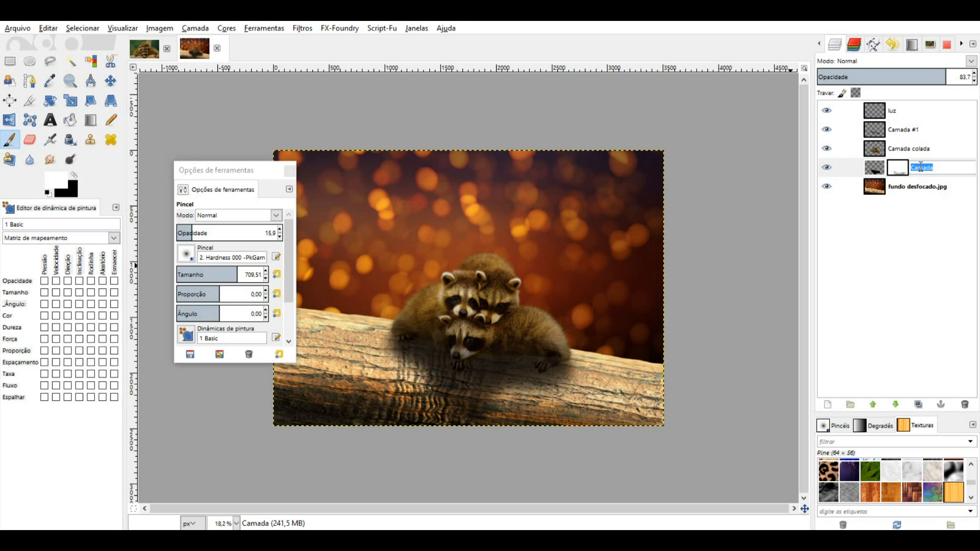
pyautogui.write('sombra 1')
pyautogui.press('Return')
pyautogui.doubleClick(922, 133)
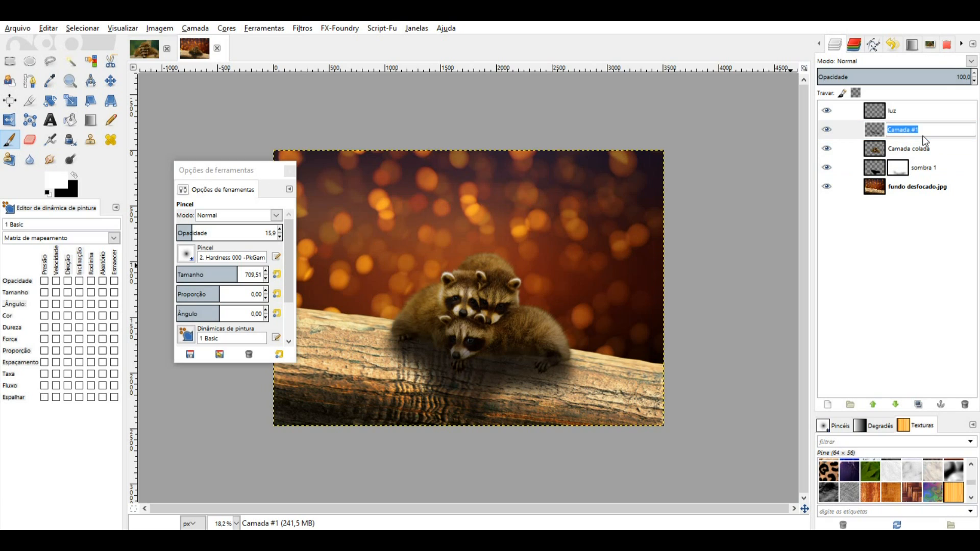
pyautogui.write('sombra 2')
pyautogui.press('Return')
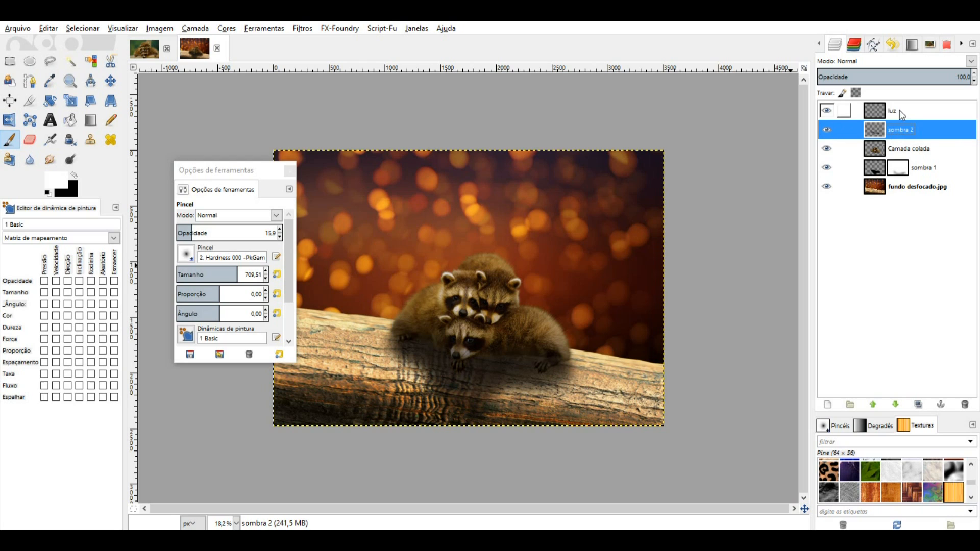
# Rename the raccoon layer "guaxini".
pyautogui.doubleClick(905, 149)
pyautogui.write('guaxini')
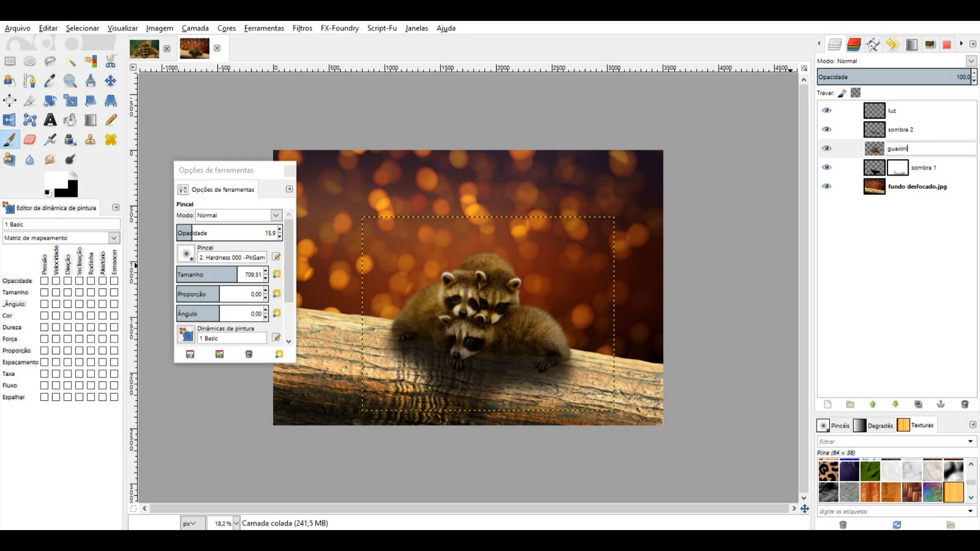
pyautogui.press('Return')
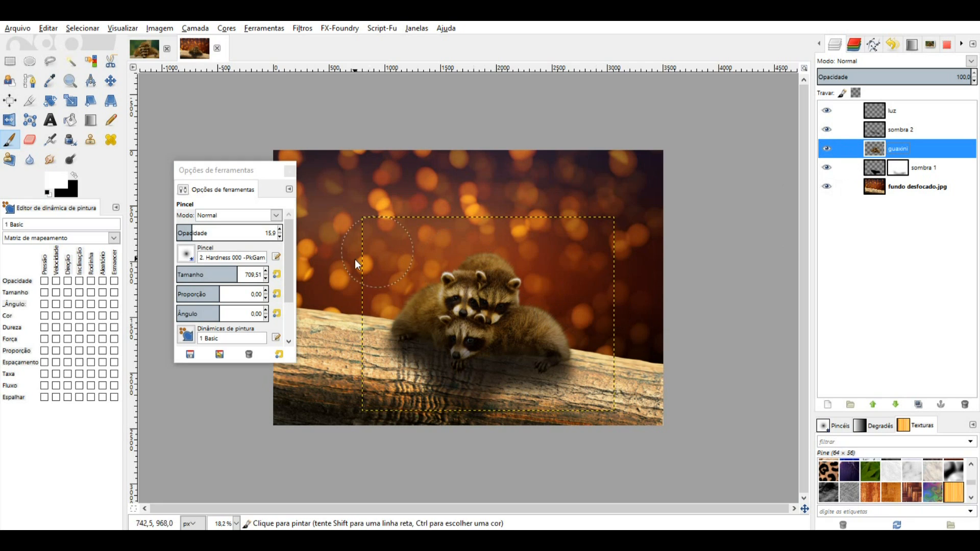
# Select the raccoons from the "guaxini" layer's alpha and paint soft white highlights along their upper edges on the "luz" layer, clearing the selection after painting.
pyautogui.rightClick(880, 152)
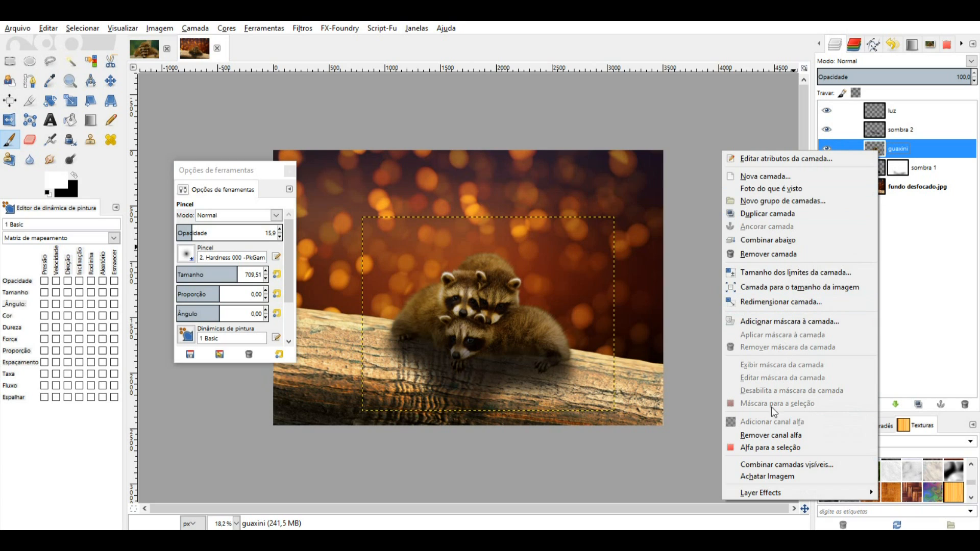
pyautogui.click(771, 450)
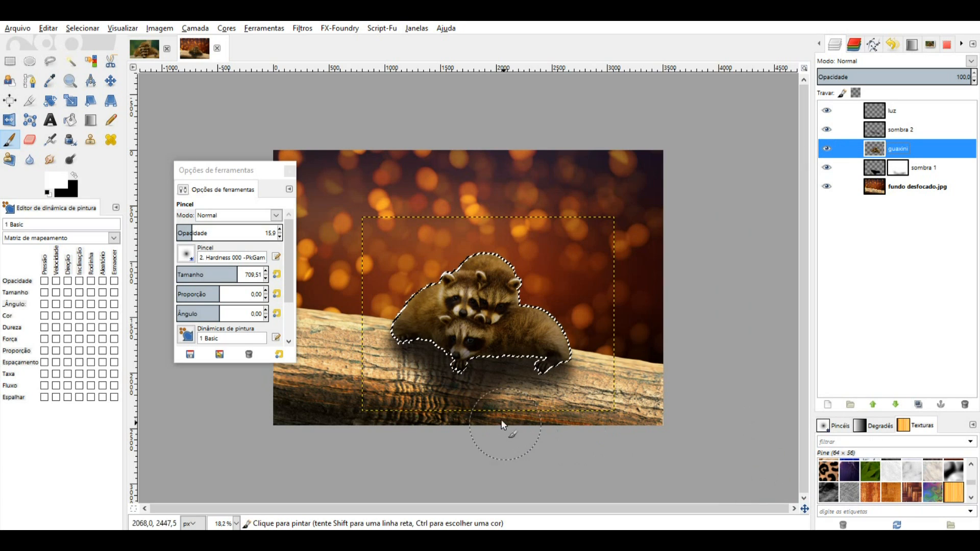
pyautogui.click(874, 114)
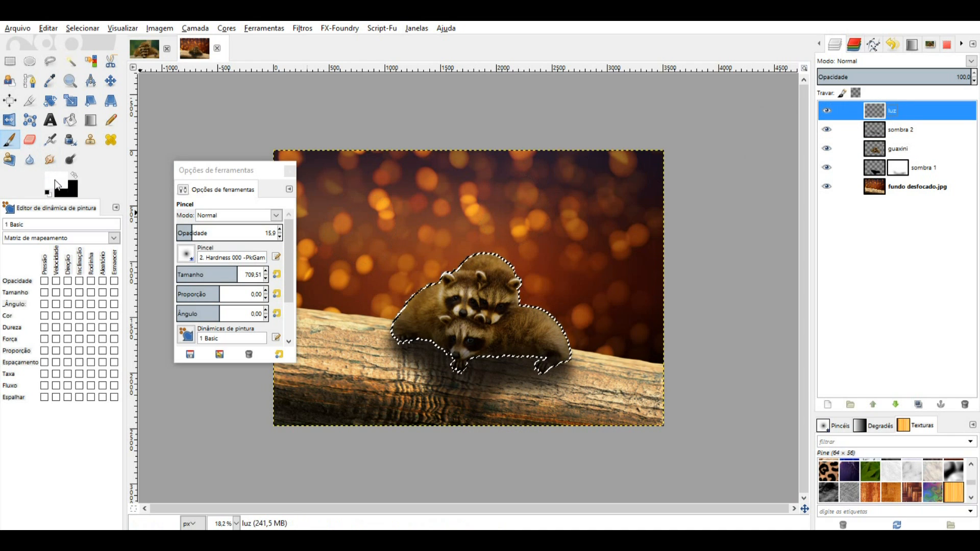
pyautogui.moveTo(465, 245)
pyautogui.mouseDown()
pyautogui.moveTo(400, 286)
pyautogui.moveTo(471, 251)
pyautogui.moveTo(380, 293)
pyautogui.moveTo(439, 263)
pyautogui.moveTo(572, 291)
pyautogui.moveTo(520, 240)
pyautogui.moveTo(461, 238)
pyautogui.moveTo(516, 232)
pyautogui.moveTo(402, 254)
pyautogui.moveTo(480, 236)
pyautogui.moveTo(405, 276)
pyautogui.moveTo(445, 261)
pyautogui.moveTo(361, 325)
pyautogui.moveTo(461, 233)
pyautogui.moveTo(560, 312)
pyautogui.moveTo(582, 312)
pyautogui.moveTo(574, 315)
pyautogui.moveTo(536, 239)
pyautogui.moveTo(420, 236)
pyautogui.moveTo(510, 258)
pyautogui.moveTo(413, 296)
pyautogui.moveTo(488, 282)
pyautogui.moveTo(579, 237)
pyautogui.moveTo(460, 291)
pyautogui.moveTo(501, 257)
pyautogui.moveTo(475, 250)
pyautogui.moveTo(552, 261)
pyautogui.moveTo(439, 268)
pyautogui.moveTo(407, 294)
pyautogui.mouseUp()
pyautogui.hotkey('ctrl', 'z')
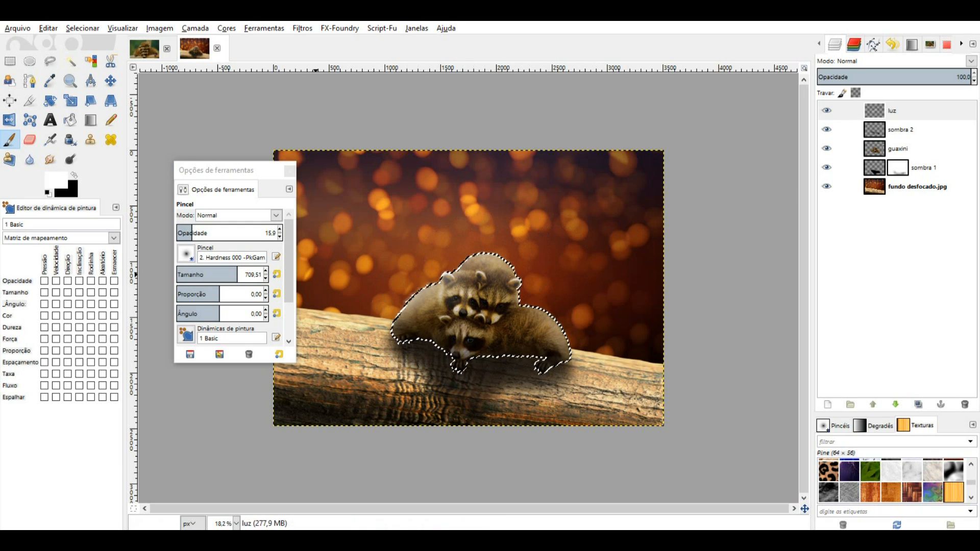
pyautogui.click(76, 28)
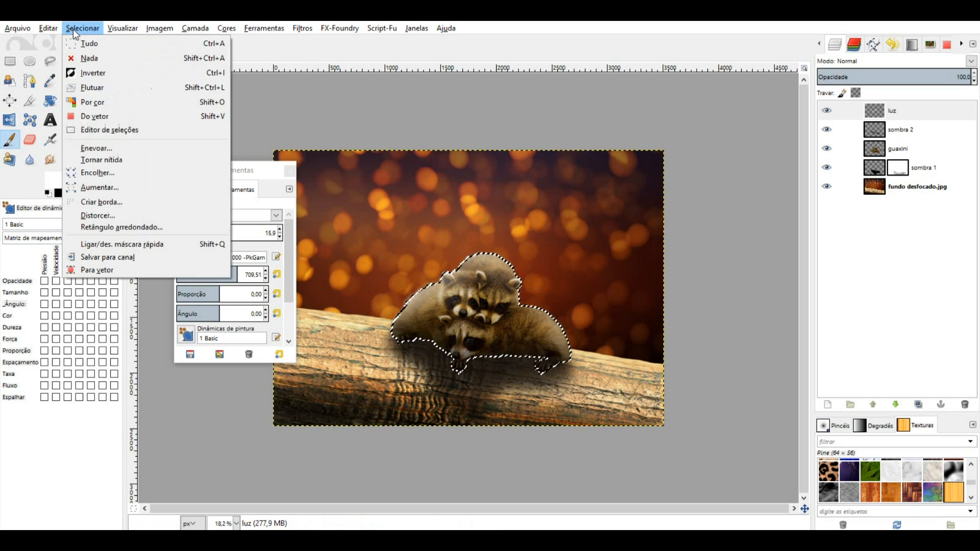
pyautogui.click(85, 58)
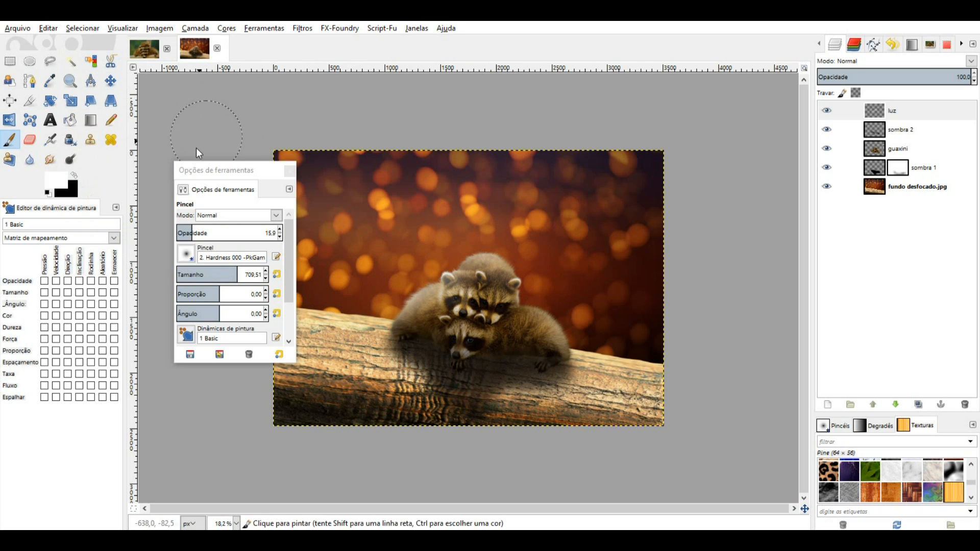
# Set the "luz" layer's blend mode to Luz suave, compare it hidden and shown, and duplicate the layer.
pyautogui.click(850, 63)
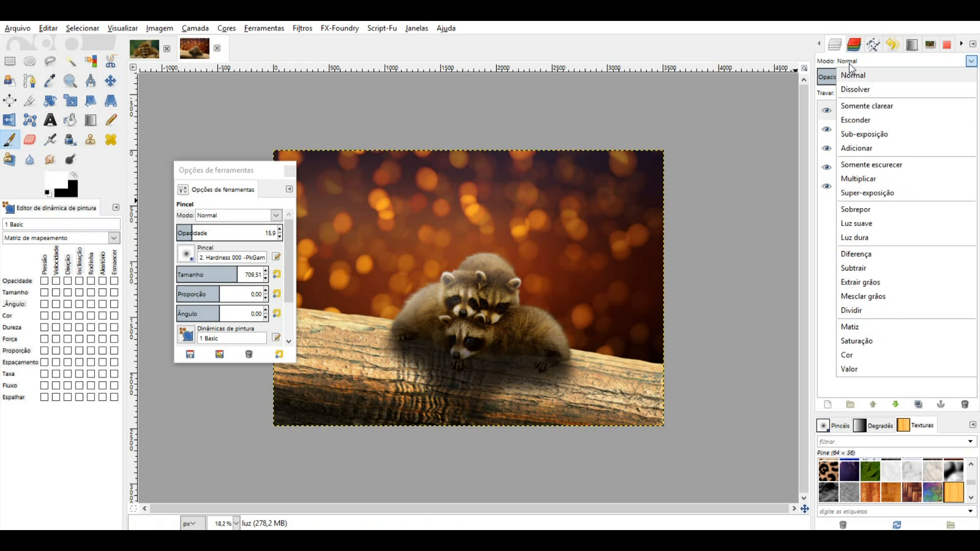
pyautogui.click(859, 224)
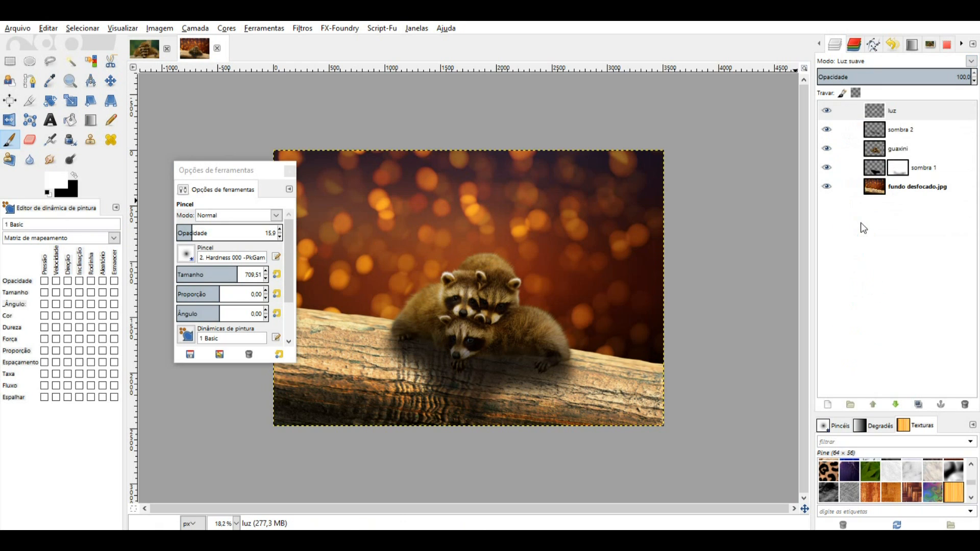
pyautogui.click(828, 109)
pyautogui.click(828, 108)
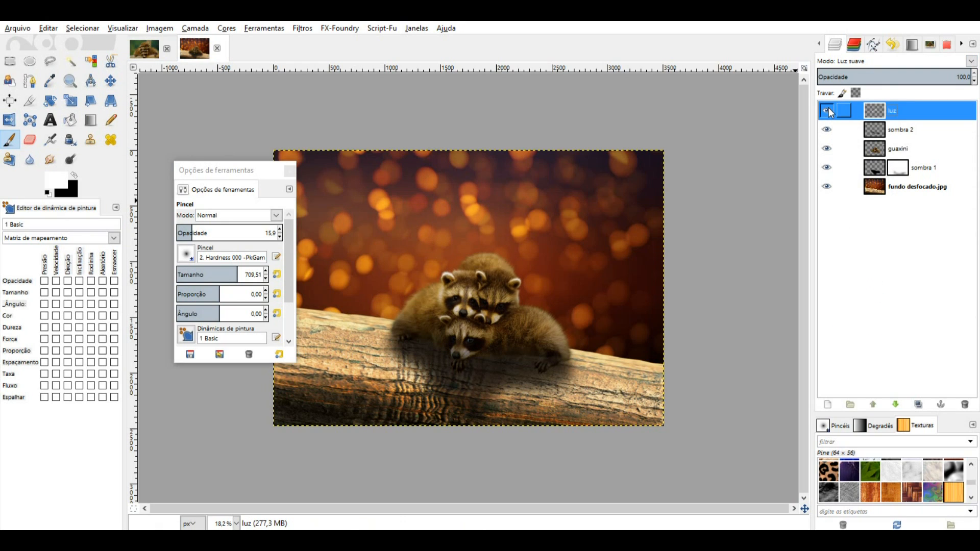
pyautogui.click(918, 405)
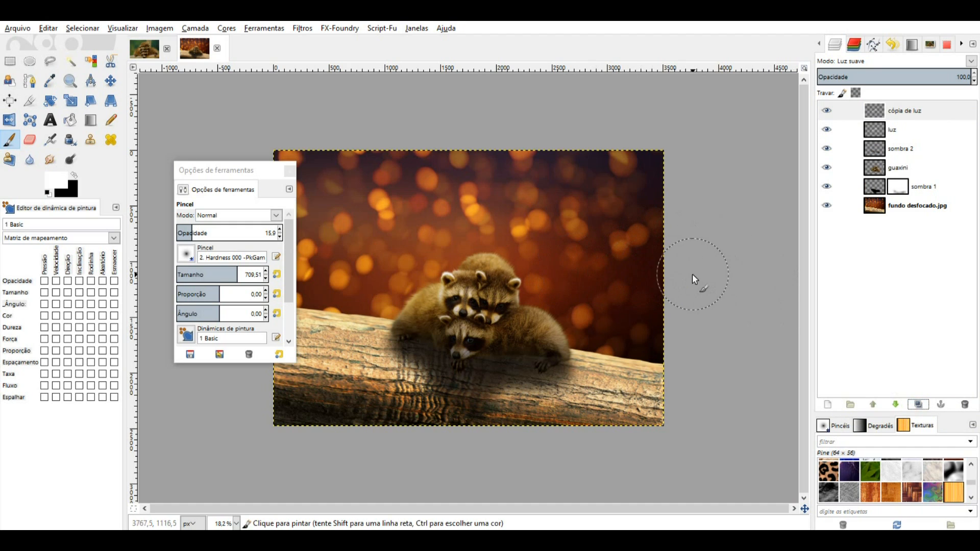
# Compare the image with and without the "sombra 2" layer and lower that layer's opacity to 86.1.
pyautogui.click(876, 154)
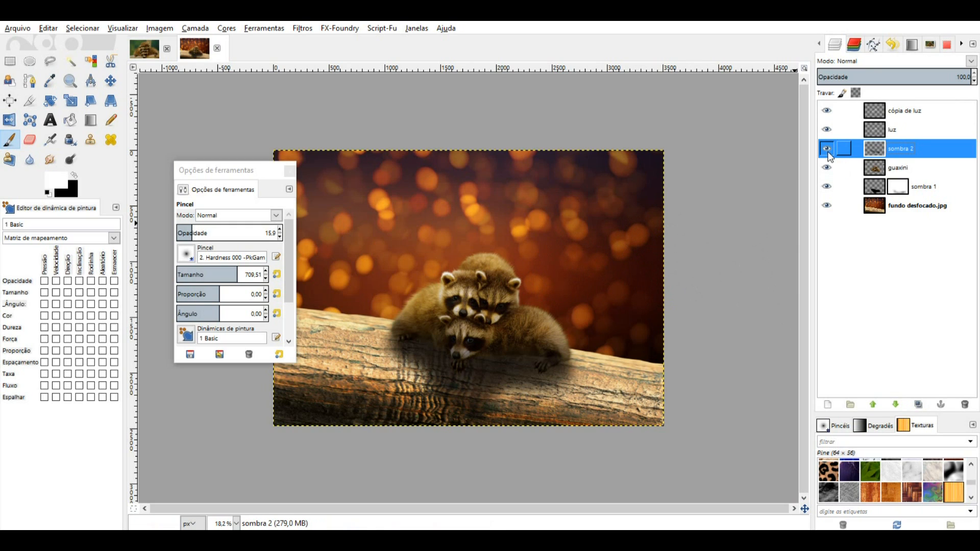
pyautogui.click(828, 149)
pyautogui.click(828, 149)
pyautogui.click(950, 77)
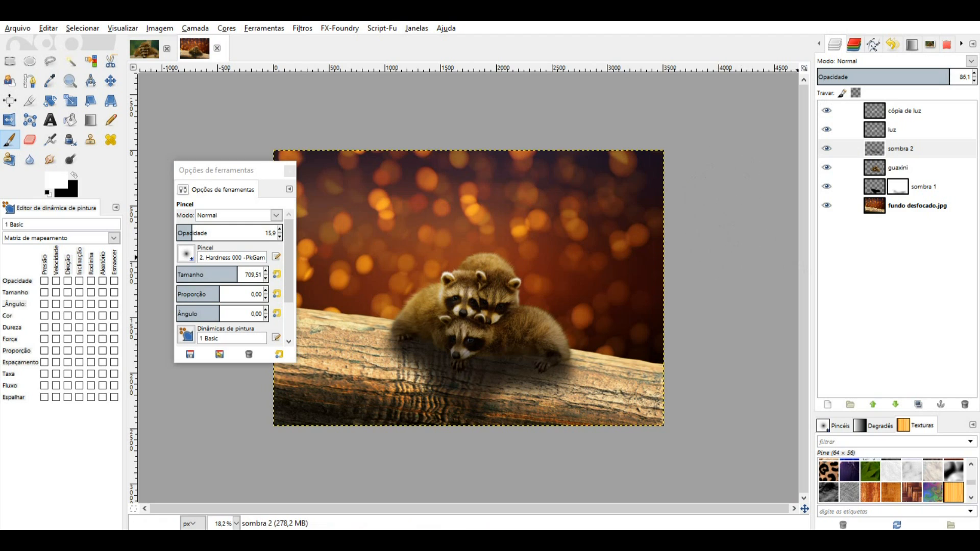
# Toggle the "sombra 1" layer for comparison and set its opacity to 86.5.
pyautogui.click(835, 188)
pyautogui.click(829, 186)
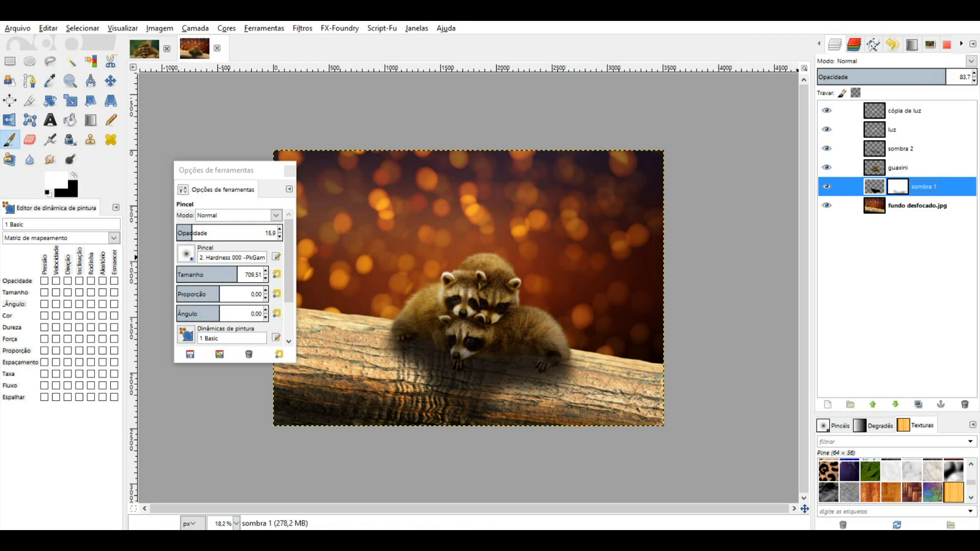
pyautogui.click(941, 79)
pyautogui.moveTo(947, 75); pyautogui.dragTo(950, 75)
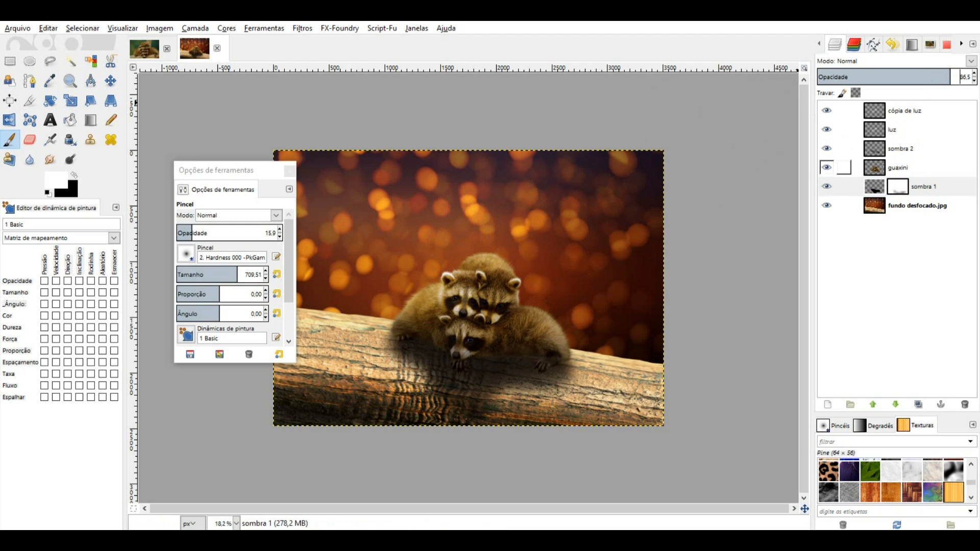
# Set up a black Paintbrush with size 206.47 and opacity 45.7 for painting on the "sombra 1" layer.
pyautogui.click(111, 81)
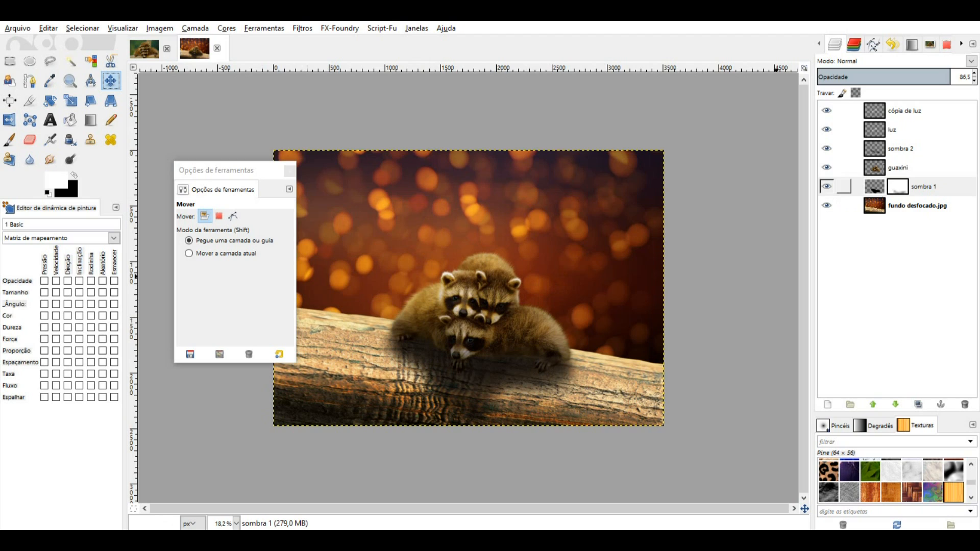
pyautogui.click(842, 186)
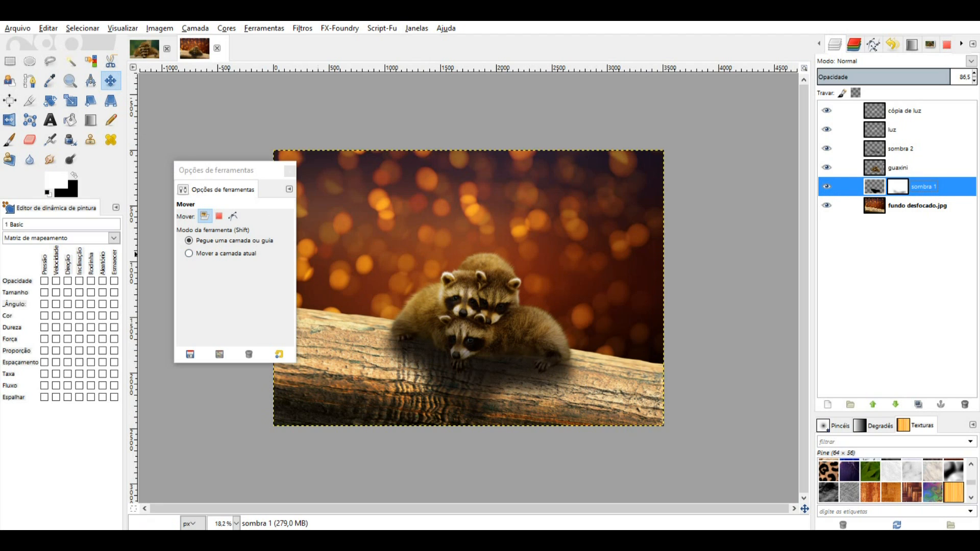
pyautogui.click(10, 141)
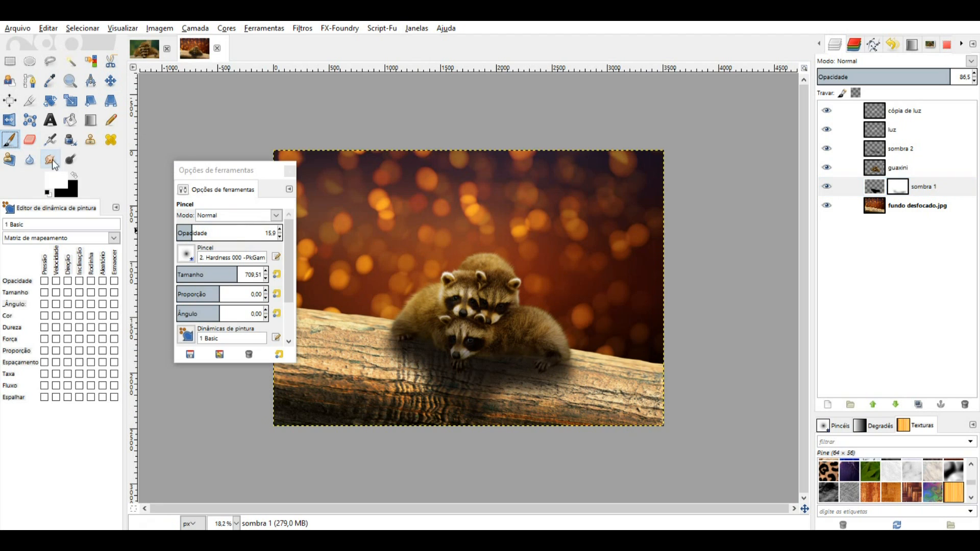
pyautogui.click(74, 176)
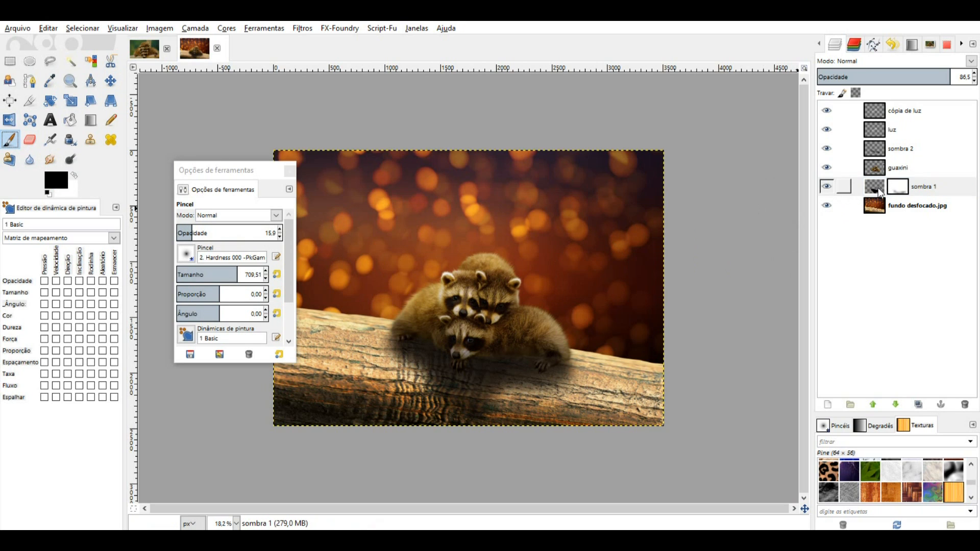
pyautogui.click(842, 186)
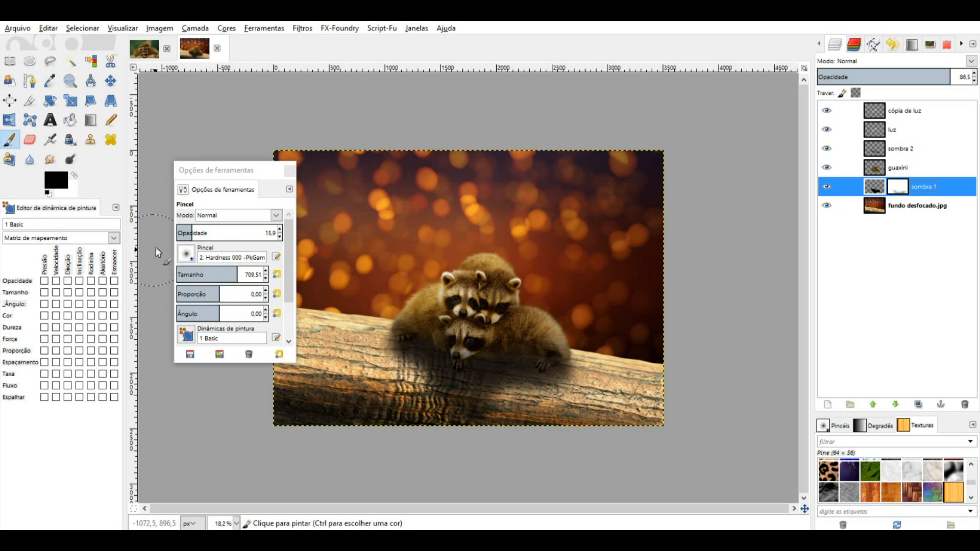
pyautogui.moveTo(224, 269); pyautogui.dragTo(194, 274)
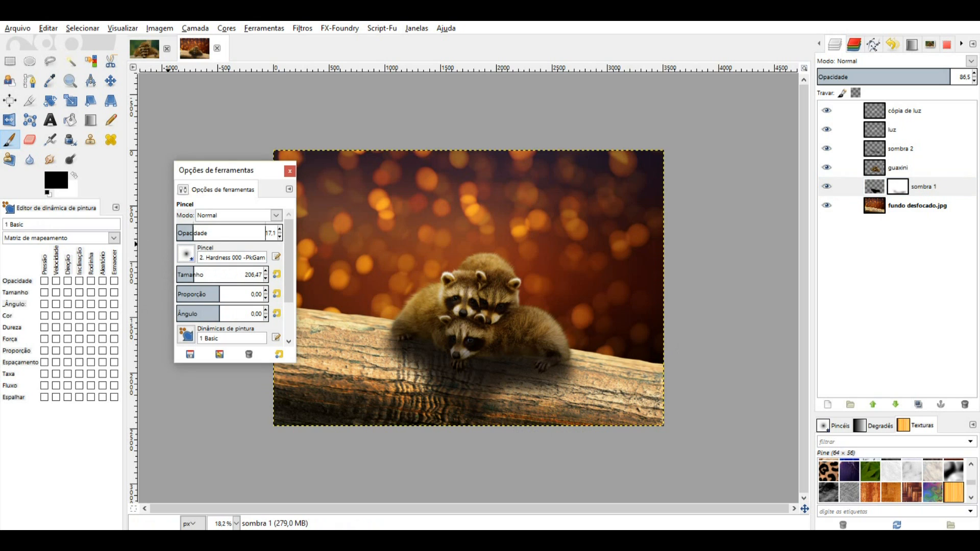
pyautogui.moveTo(193, 233); pyautogui.dragTo(223, 234)
pyautogui.press('+')
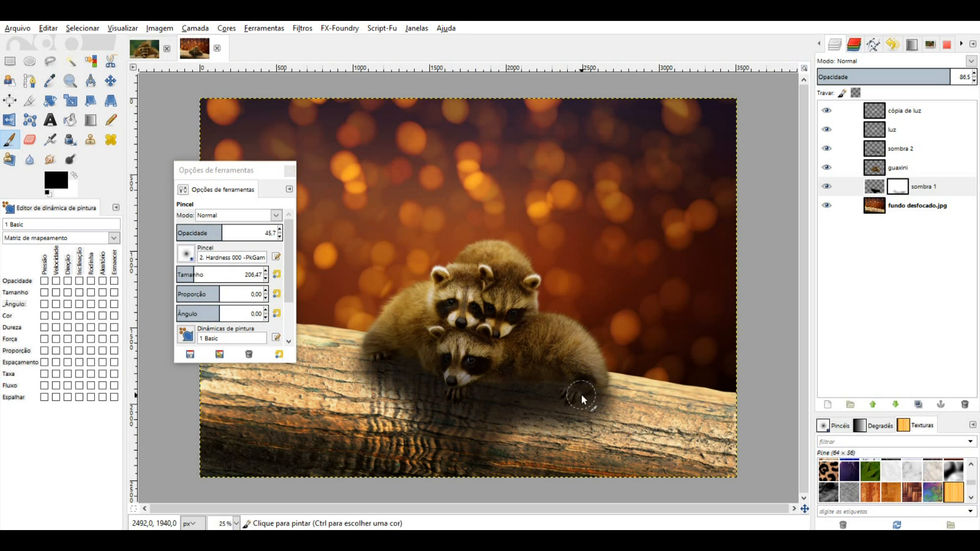
# Raise the brush opacity to 68.9 and darken the log shadow beside the rightmost raccoon's paw on the "sombra 1" layer.
pyautogui.click(874, 186)
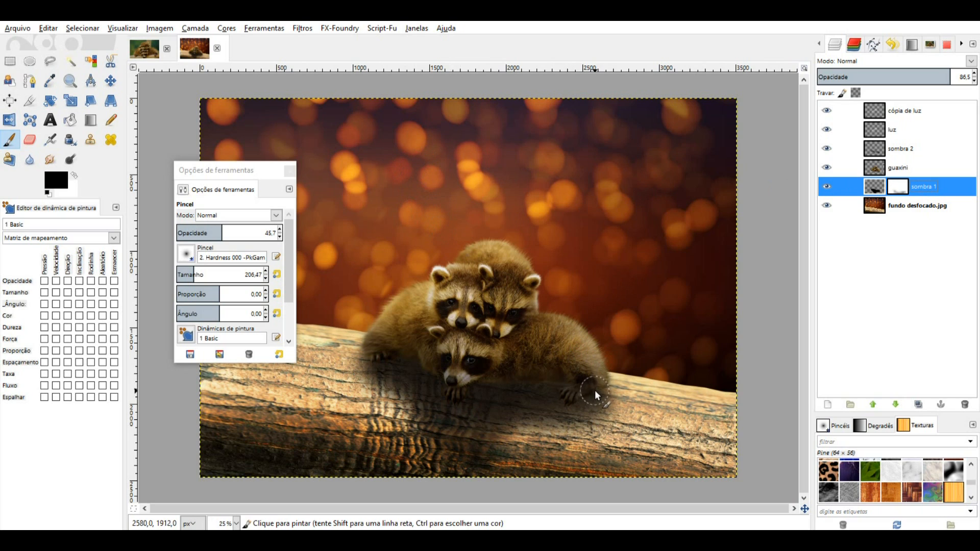
pyautogui.click(225, 229)
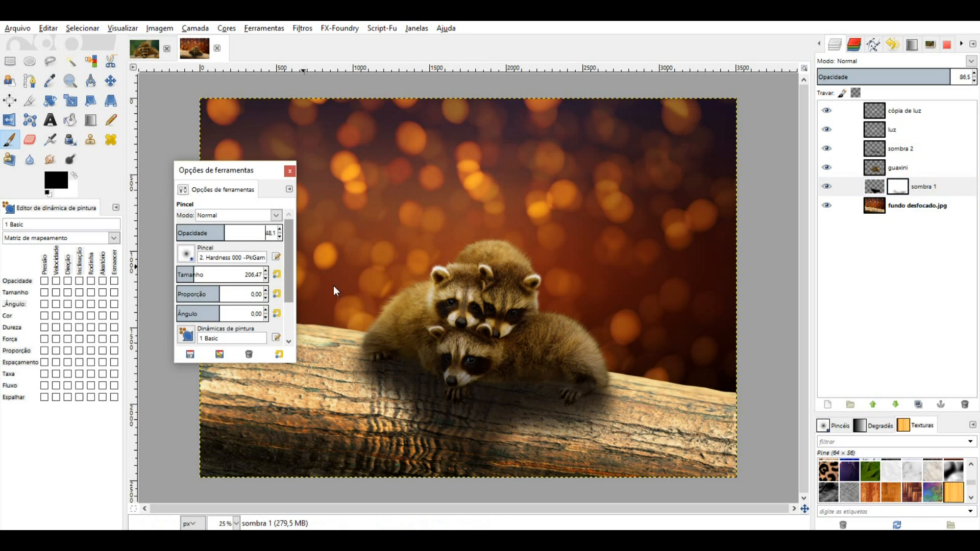
pyautogui.moveTo(226, 229); pyautogui.dragTo(245, 229)
pyautogui.moveTo(591, 393)
pyautogui.mouseDown()
pyautogui.moveTo(583, 396)
pyautogui.moveTo(595, 397)
pyautogui.mouseUp()
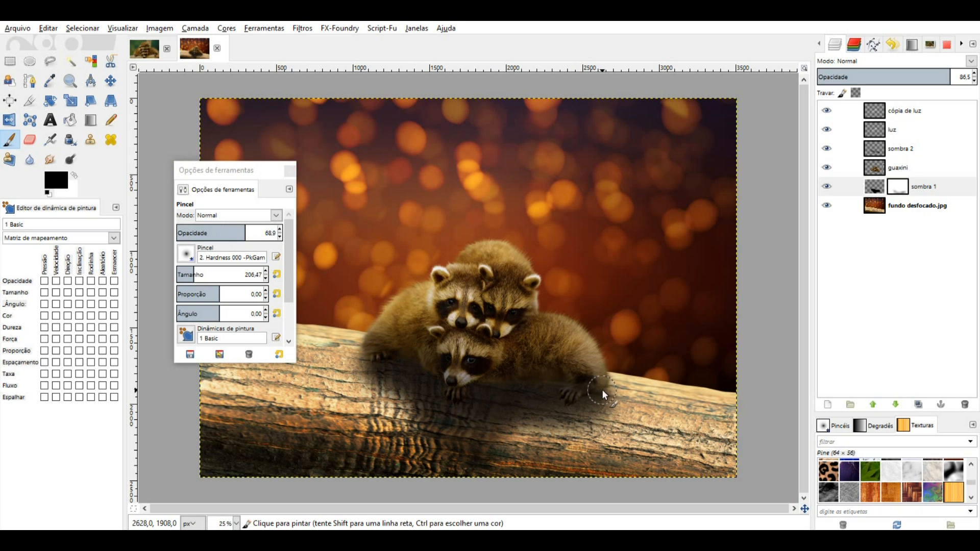
pyautogui.click(877, 189)
pyautogui.moveTo(600, 399)
pyautogui.mouseDown()
pyautogui.moveTo(554, 395)
pyautogui.moveTo(605, 389)
pyautogui.moveTo(582, 400)
pyautogui.moveTo(603, 403)
pyautogui.mouseUp()
pyautogui.scroll(-2, 464, 380)
pyautogui.scroll(1, 466, 380)
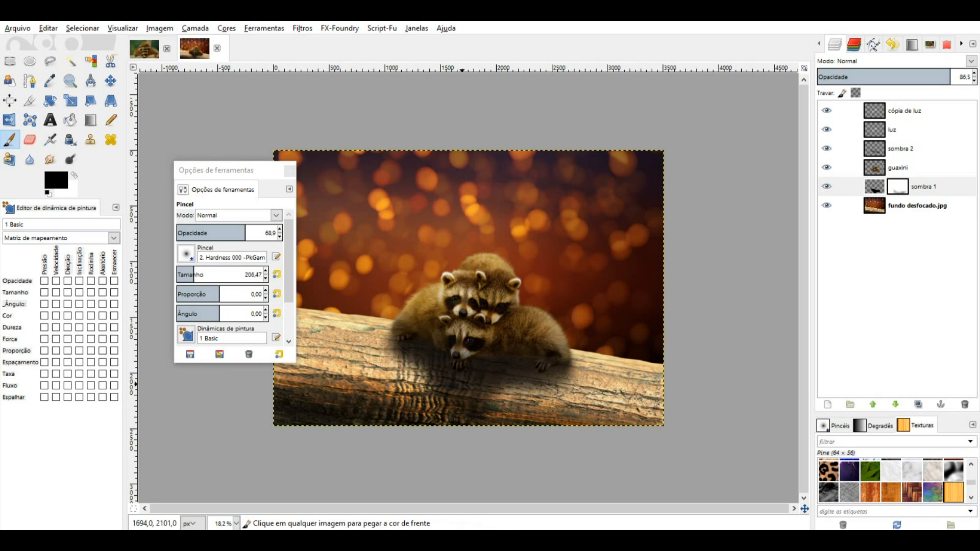
# Adjust the "guaxini" layer's midtone color balance, setting Ciano–Vermelho to 13 and Amarelo–Azul to -18.
pyautogui.click(878, 168)
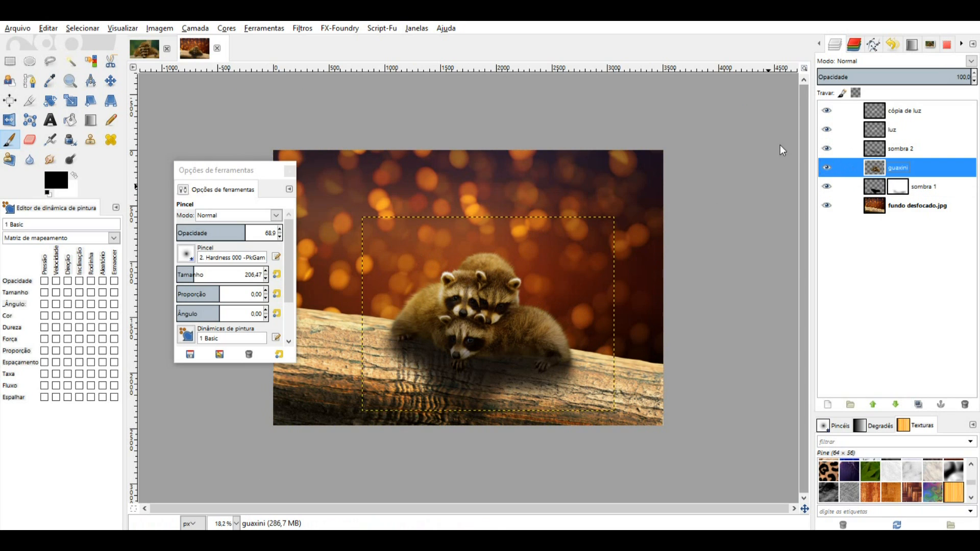
pyautogui.click(233, 29)
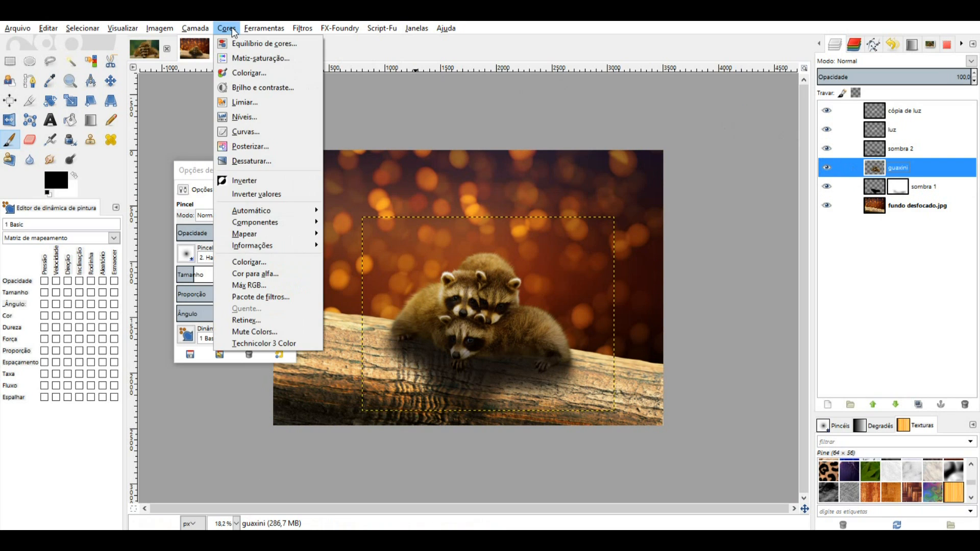
pyautogui.click(247, 43)
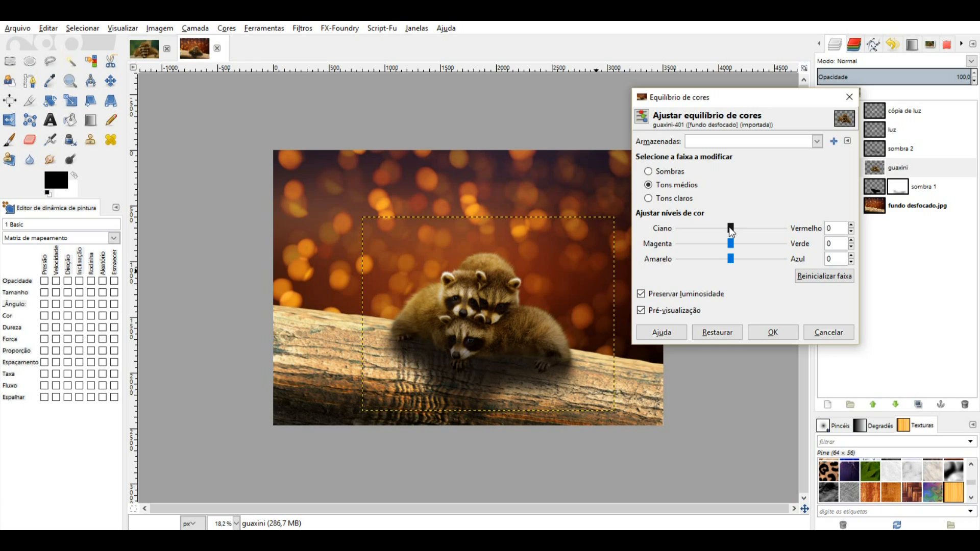
pyautogui.moveTo(729, 226); pyautogui.dragTo(738, 229)
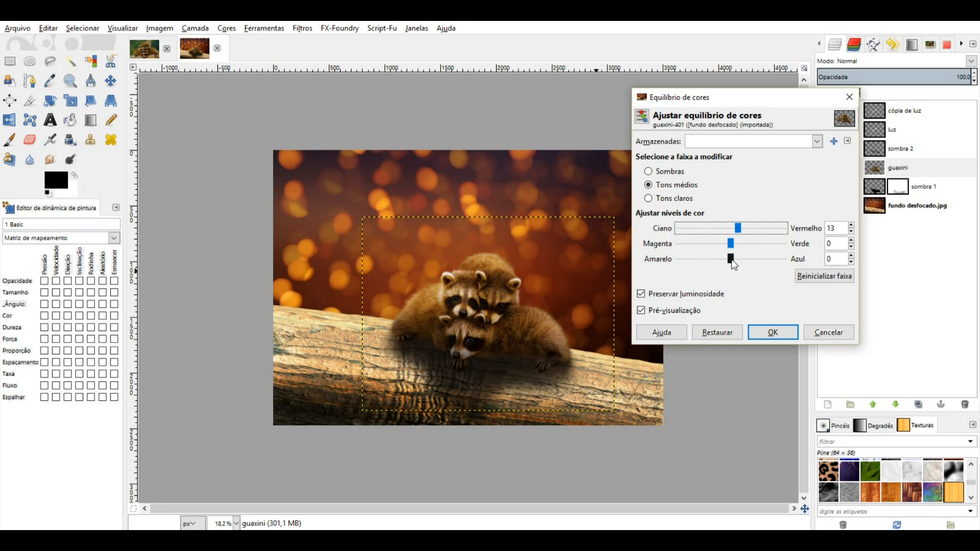
pyautogui.moveTo(732, 259); pyautogui.dragTo(723, 261)
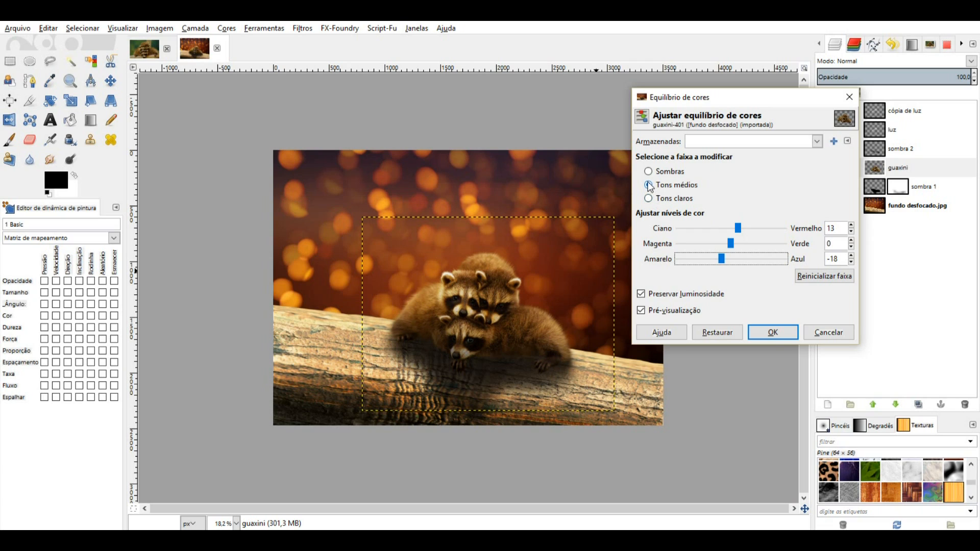
# Turn off luminosity preservation, compare the raccoons with and without the preview, and apply the color balance.
pyautogui.click(641, 295)
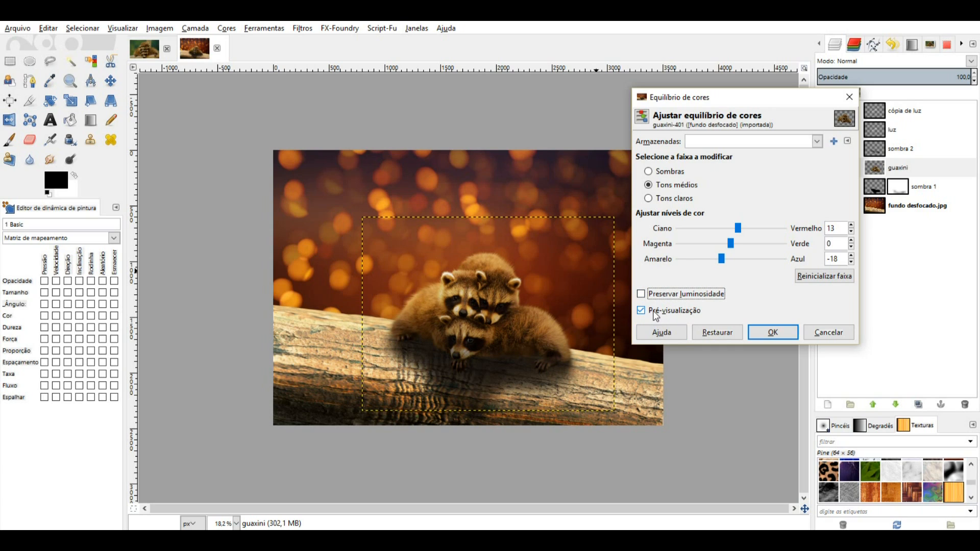
pyautogui.click(642, 311)
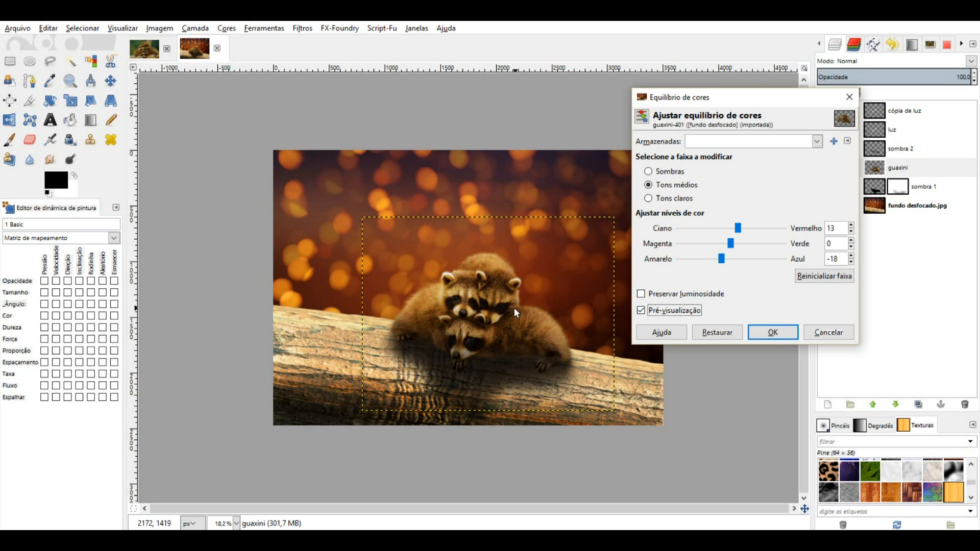
pyautogui.scroll(2, 513, 307)
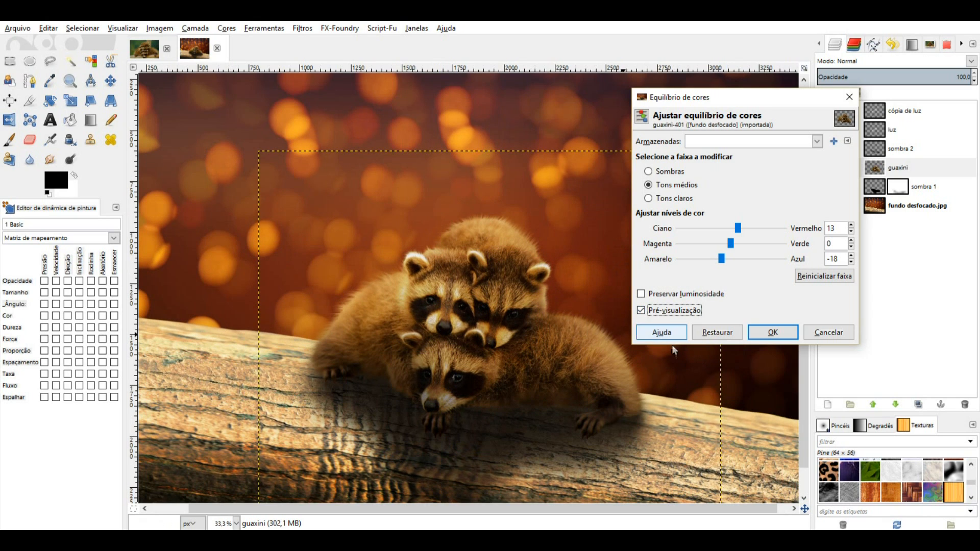
pyautogui.click(641, 311)
pyautogui.click(641, 311)
pyautogui.scroll(-1, 532, 294)
pyautogui.scroll(-2, 532, 295)
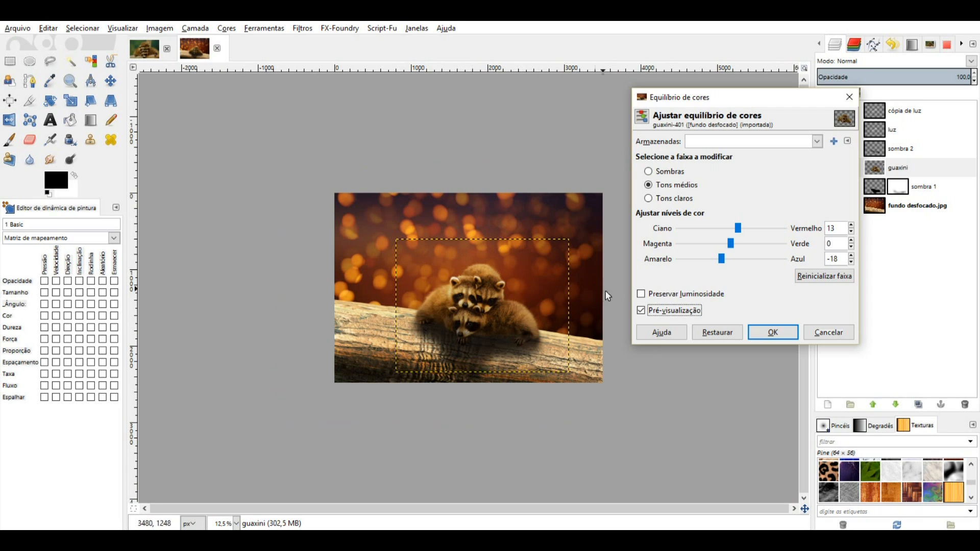
pyautogui.click(784, 335)
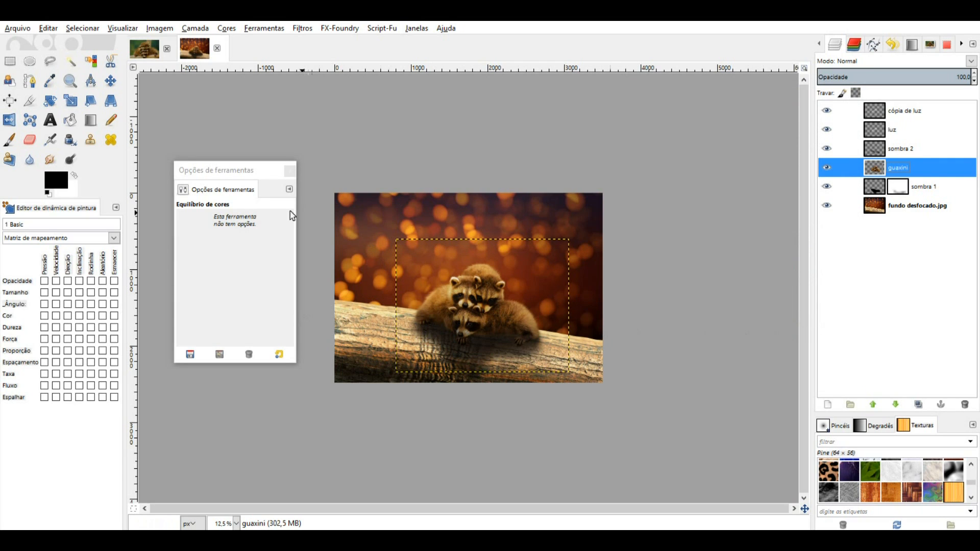
# Put away the floating tool options window and make "fundo desfocado.jpg" the active layer with the Move tool.
pyautogui.moveTo(252, 170); pyautogui.dragTo(202, 250)
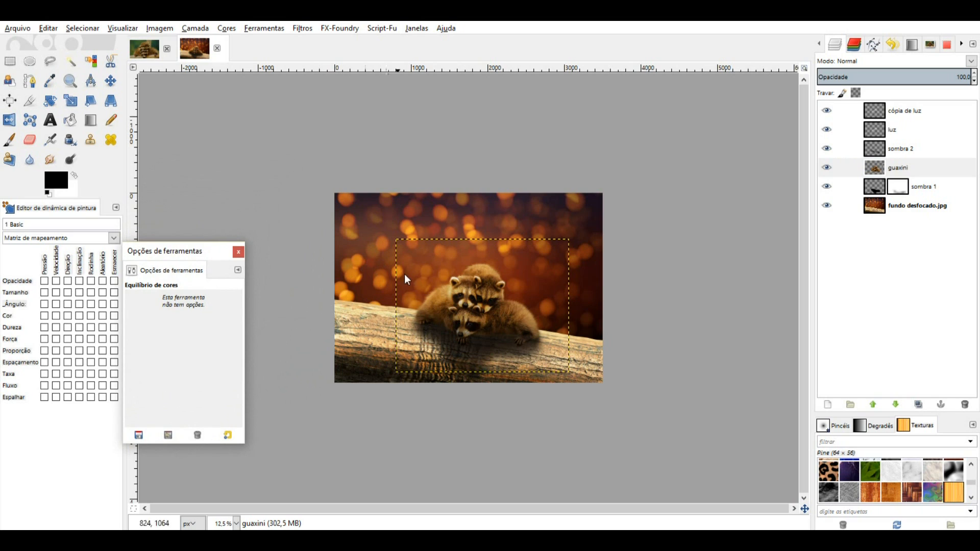
pyautogui.click(879, 203)
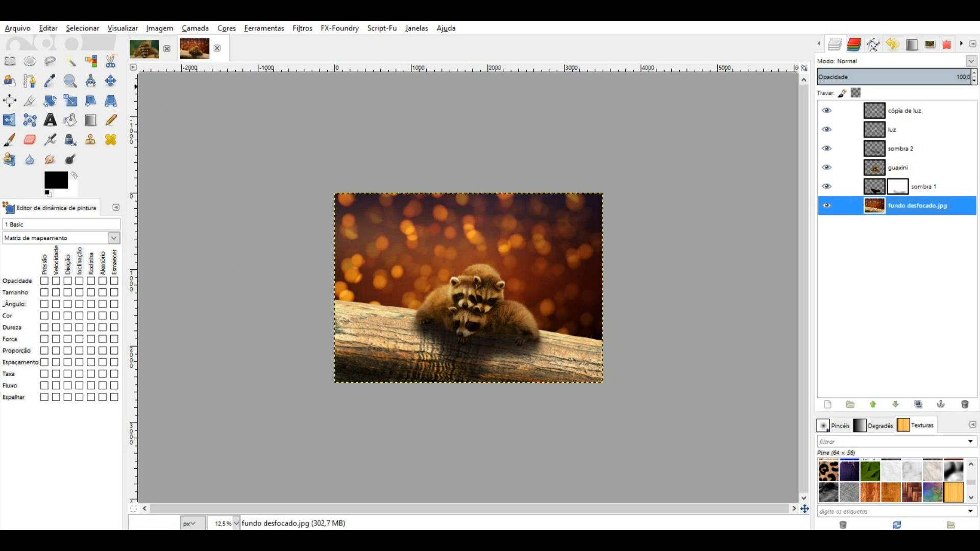
pyautogui.press('m')
pyautogui.scroll(1, 500, 323)
pyautogui.scroll(2, 501, 323)
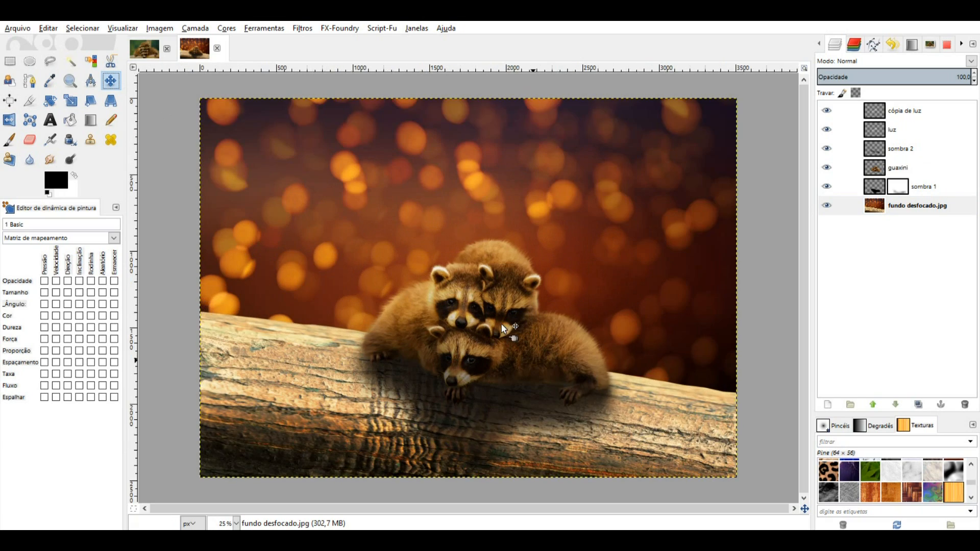
pyautogui.scroll(-3, 501, 323)
pyautogui.click(875, 207)
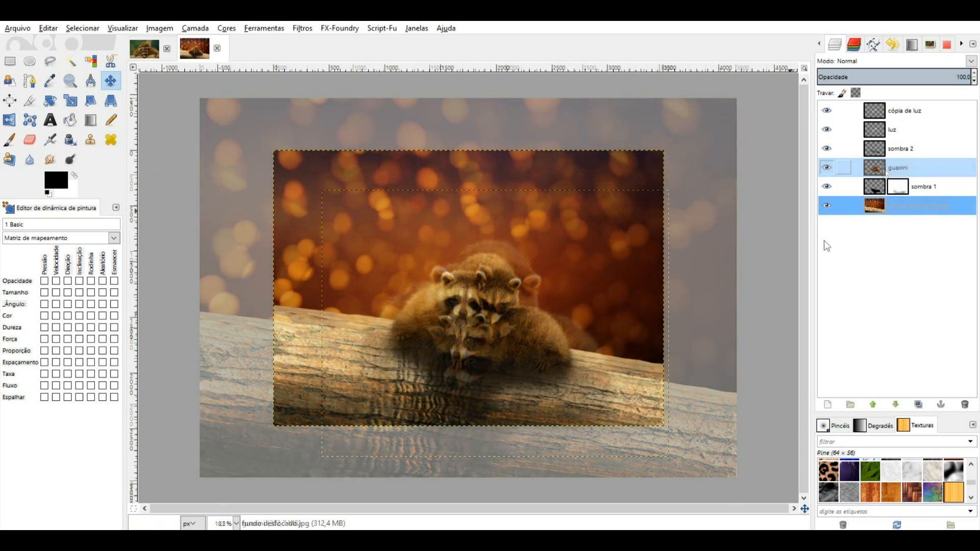
pyautogui.scroll(2, 541, 313)
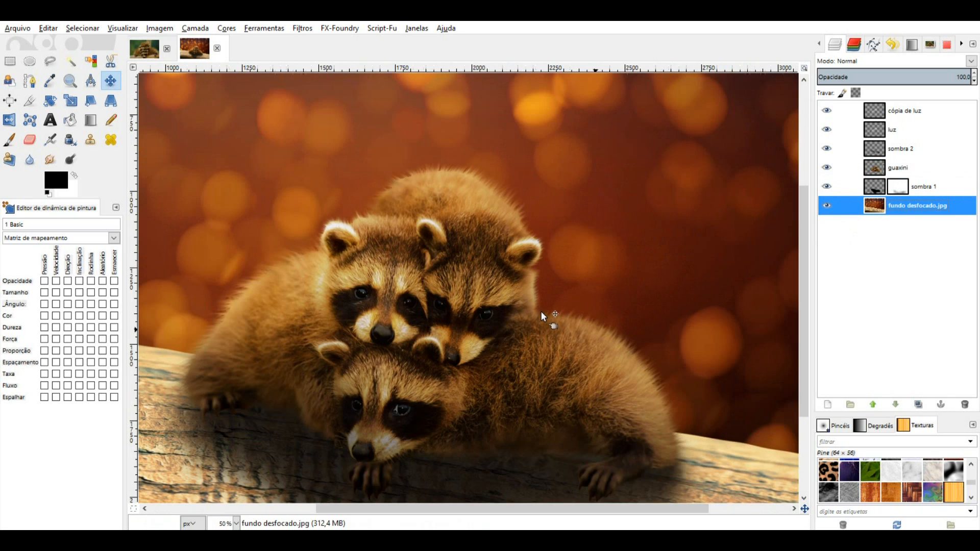
pyautogui.scroll(-3, 543, 312)
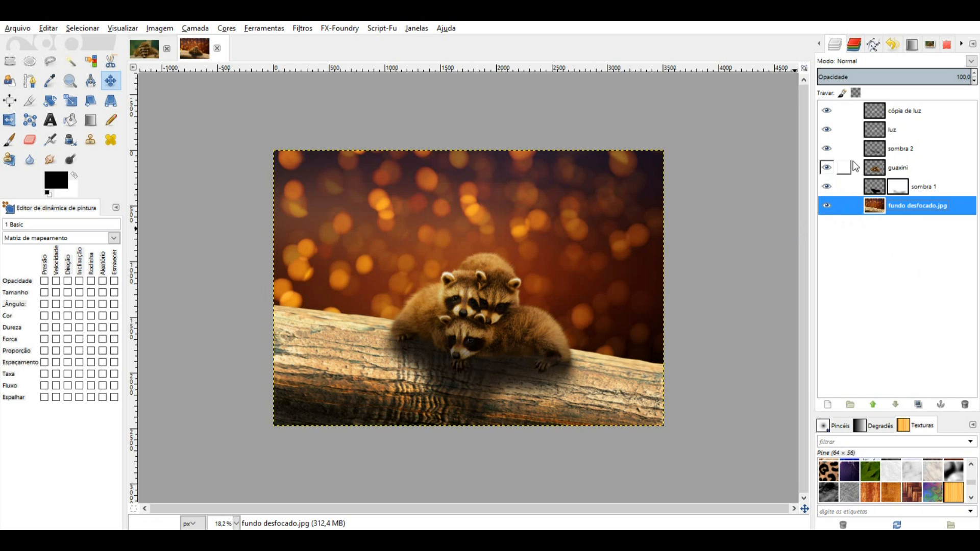
# Hide the "cópia de luz", "luz", "sombra 2" and "sombra 1" layers to examine the raccoons without shadows and highlights.
pyautogui.click(826, 110)
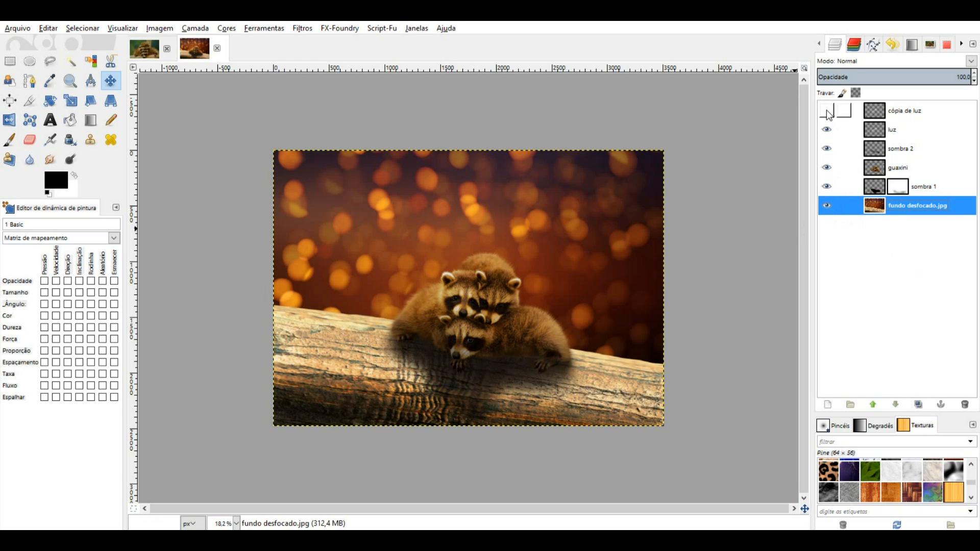
pyautogui.click(826, 129)
pyautogui.click(827, 149)
pyautogui.click(826, 186)
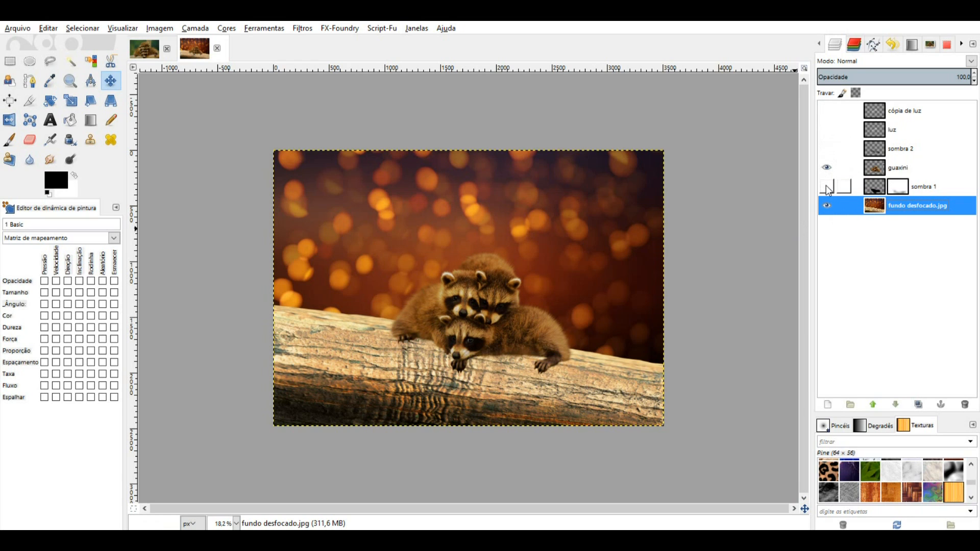
pyautogui.scroll(1, 494, 337)
pyautogui.scroll(2, 494, 337)
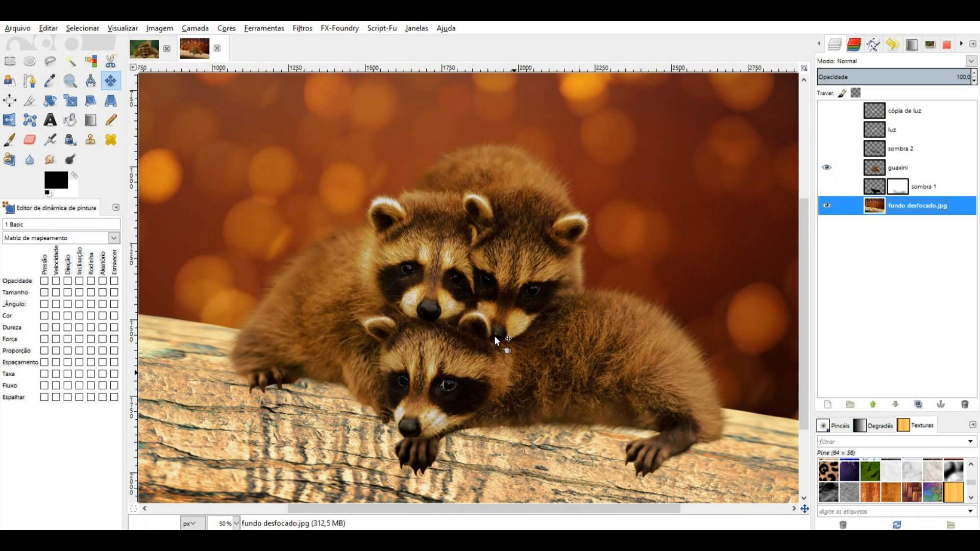
pyautogui.scroll(-2, 494, 336)
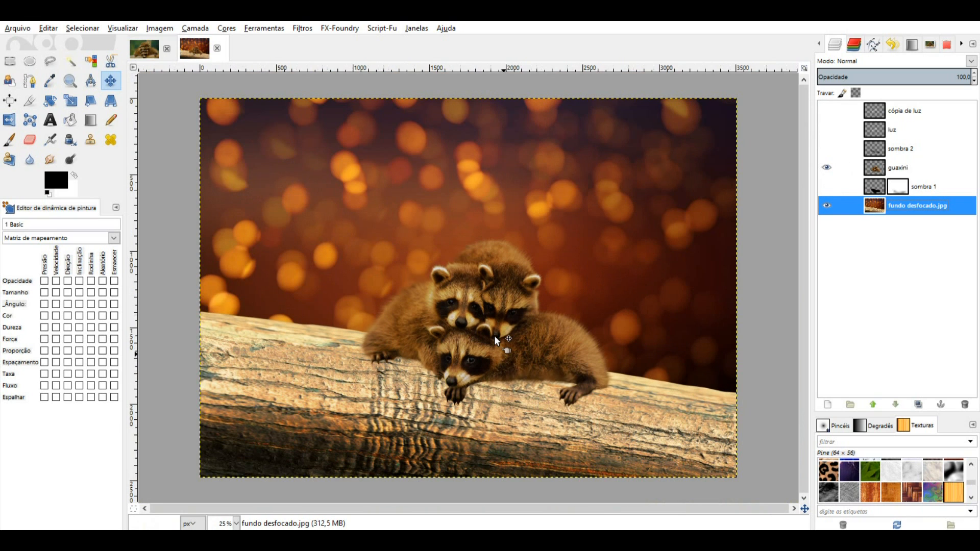
# Show the "sombra 1", "sombra 2", "luz" and "cópia de luz" layers again to compare the lighting effect.
pyautogui.click(827, 149)
pyautogui.click(827, 129)
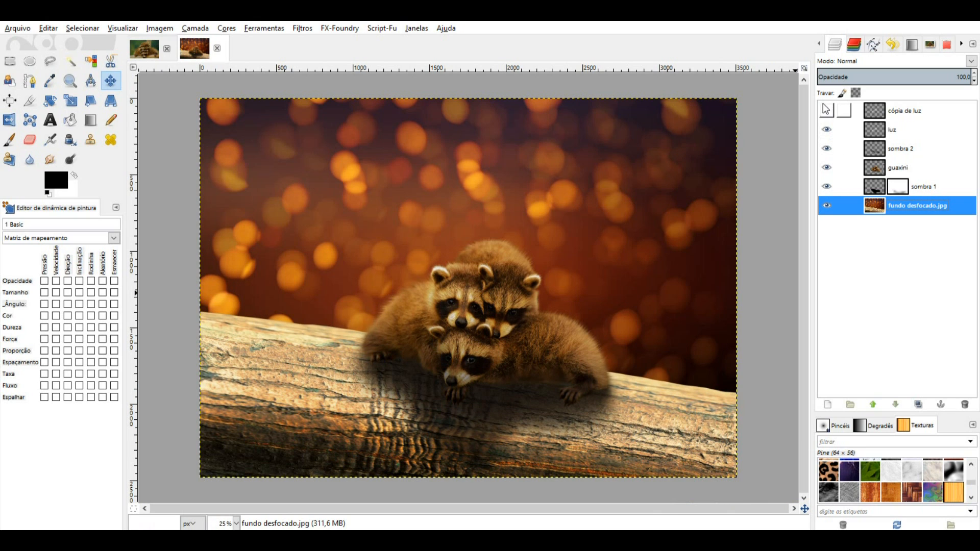
pyautogui.click(827, 110)
# Examine the whole composite, then the fur edges and ear highlights of the upper and rightmost raccoons up close.
pyautogui.scroll(-2, 534, 335)
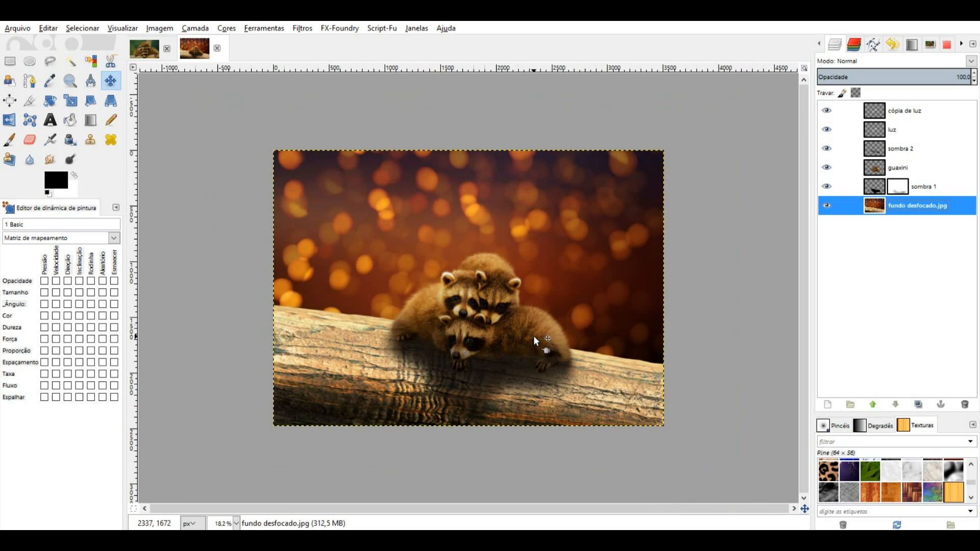
pyautogui.scroll(3, 532, 335)
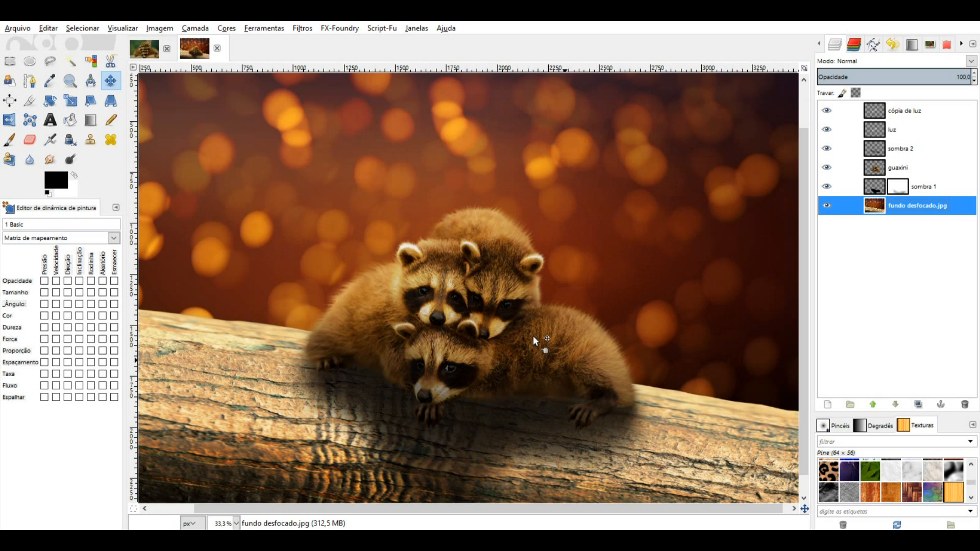
pyautogui.scroll(-1, 497, 354)
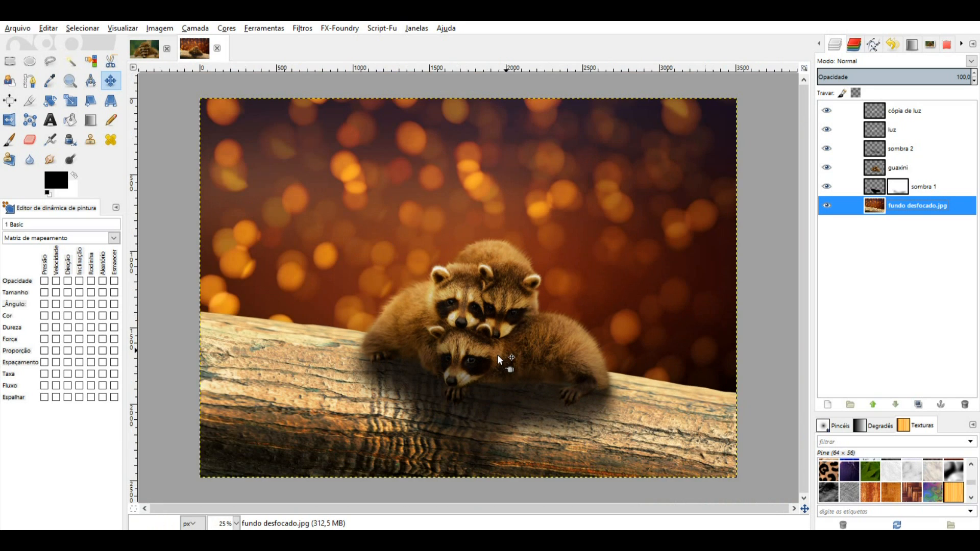
pyautogui.scroll(-2, 497, 354)
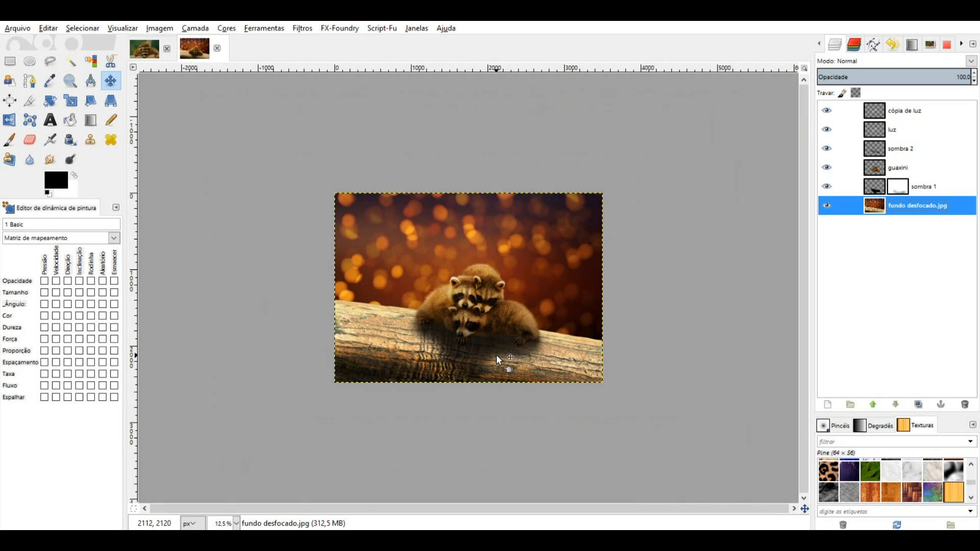
pyautogui.scroll(5, 496, 354)
pyautogui.scroll(2, 496, 301)
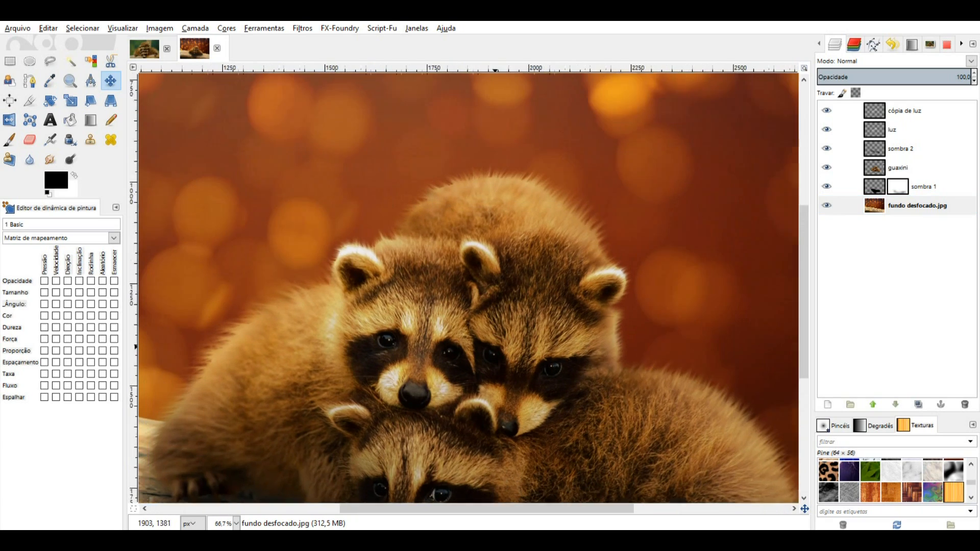
pyautogui.hscroll(6, 619, 425)
pyautogui.scroll(-4, 618, 424)
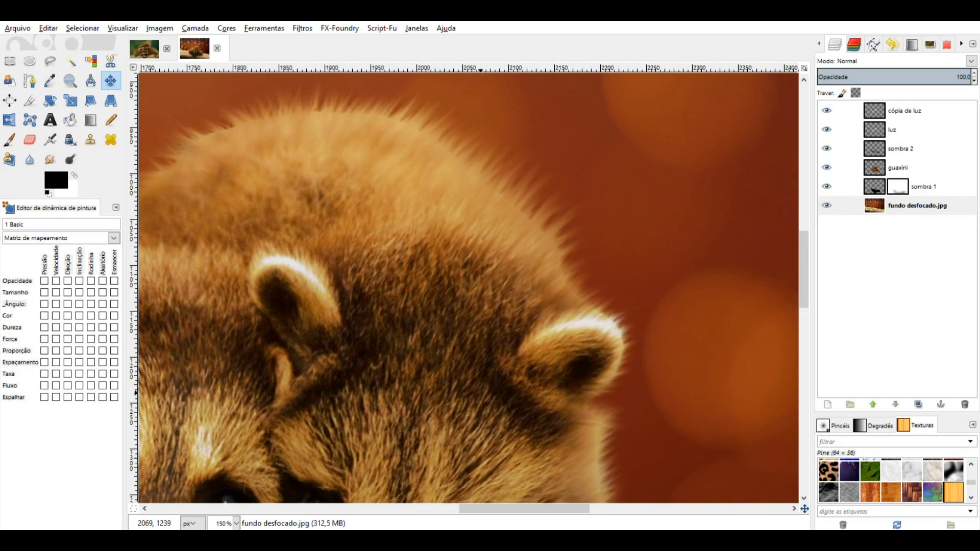
pyautogui.scroll(-5, 619, 425)
pyautogui.hscroll(4, 619, 425)
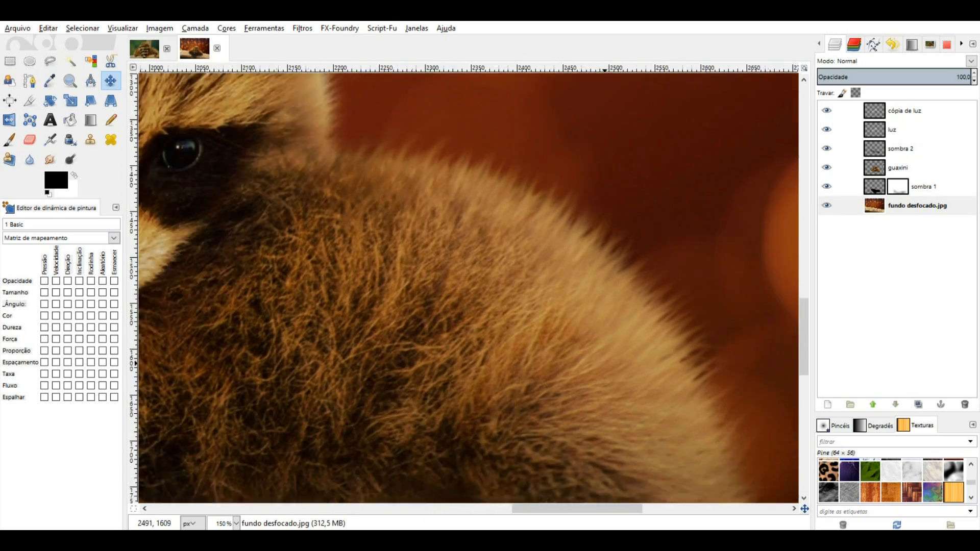
pyautogui.scroll(5, 549, 304)
pyautogui.hscroll(-7, 549, 304)
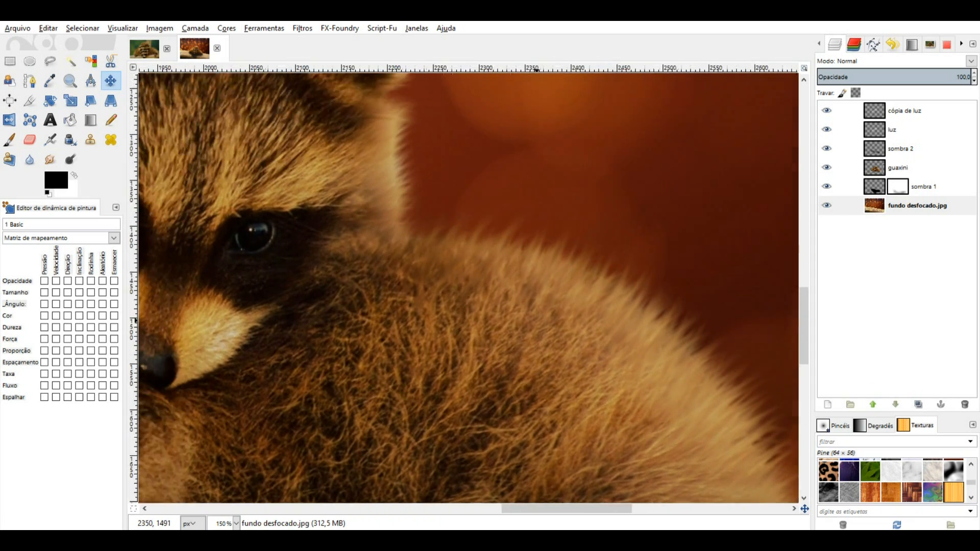
pyautogui.scroll(-1, 479, 288)
pyautogui.scroll(1, 479, 288)
pyautogui.scroll(-2, 480, 287)
pyautogui.scroll(-3, 480, 287)
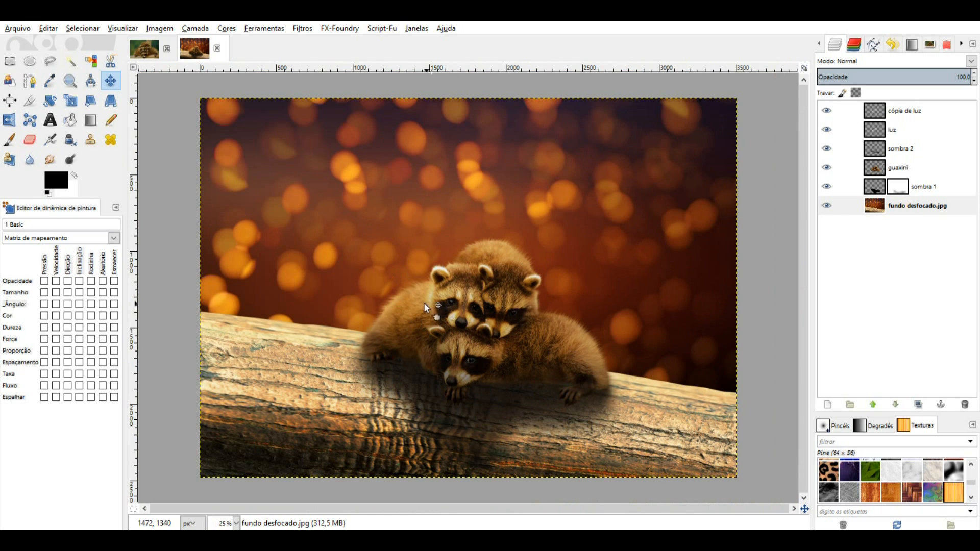
# Examine the leftmost raccoon's fur and paw shadow up close, and review the finished composite as a whole.
pyautogui.scroll(1, 393, 321)
pyautogui.scroll(2, 393, 320)
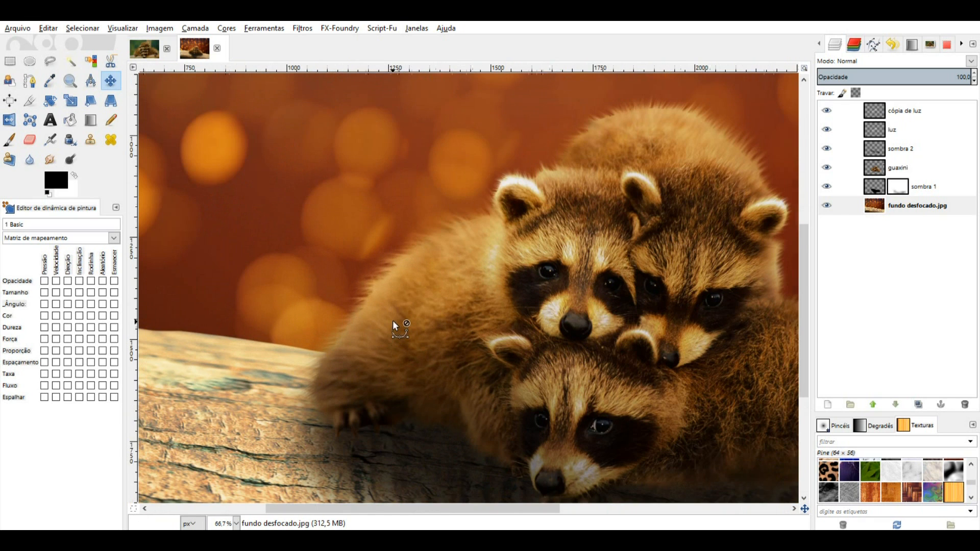
pyautogui.scroll(1, 409, 329)
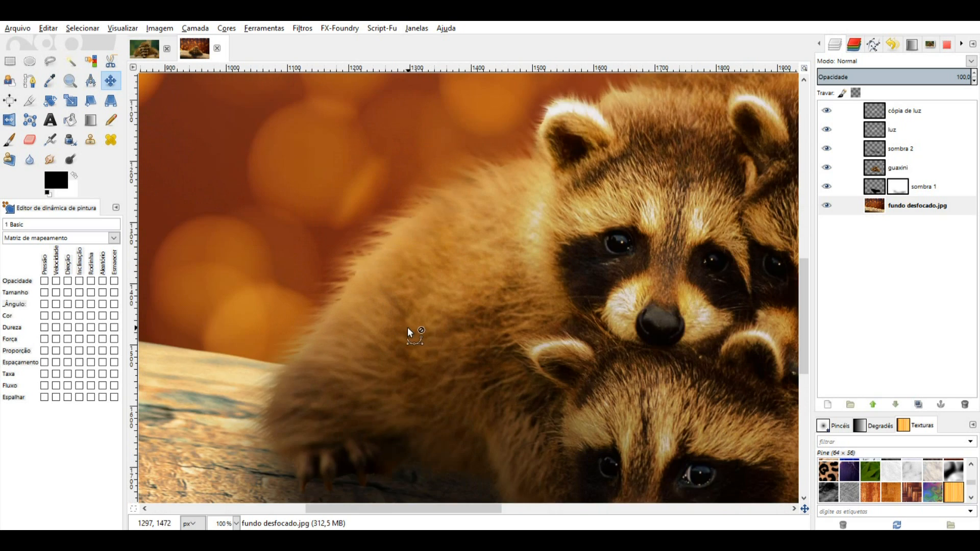
pyautogui.scroll(-1, 412, 327)
pyautogui.scroll(-3, 411, 326)
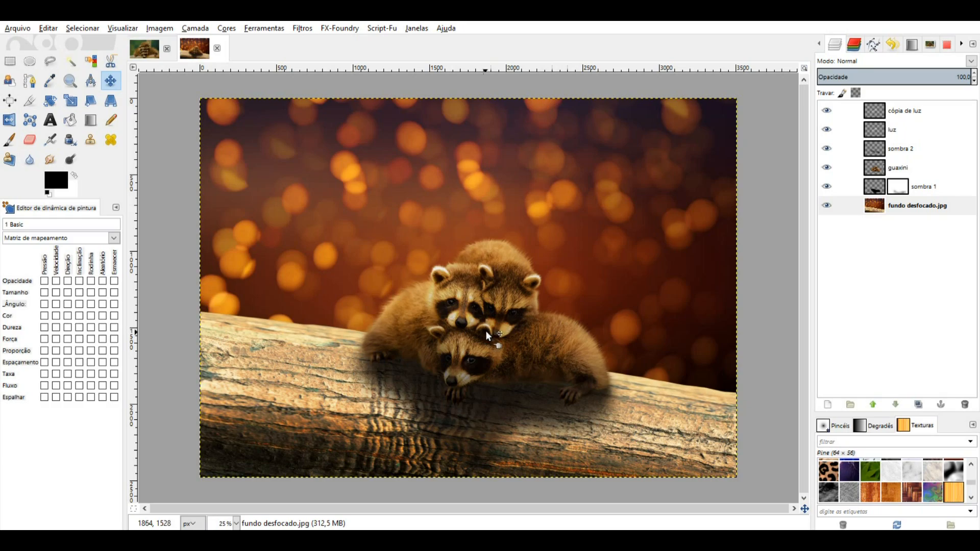
pyautogui.scroll(1, 541, 344)
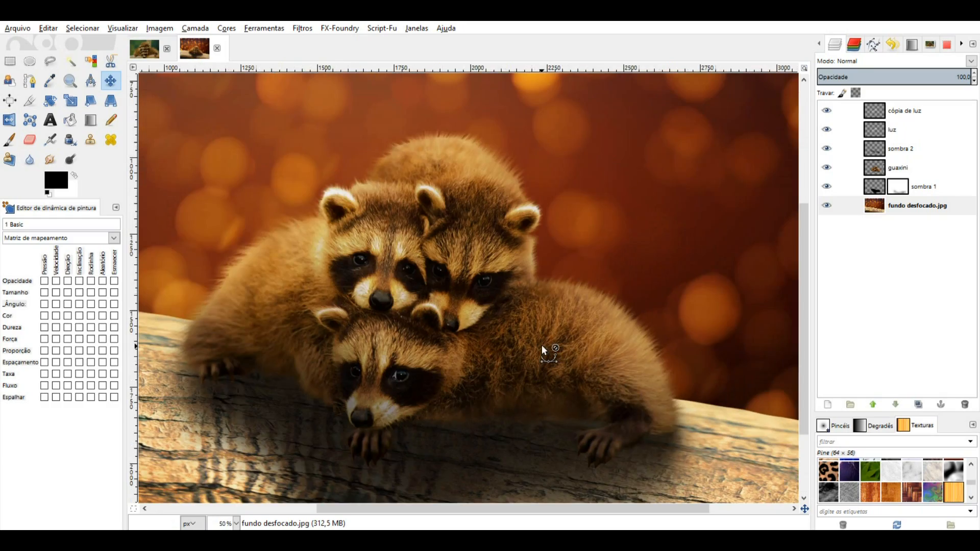
pyautogui.scroll(-1, 541, 345)
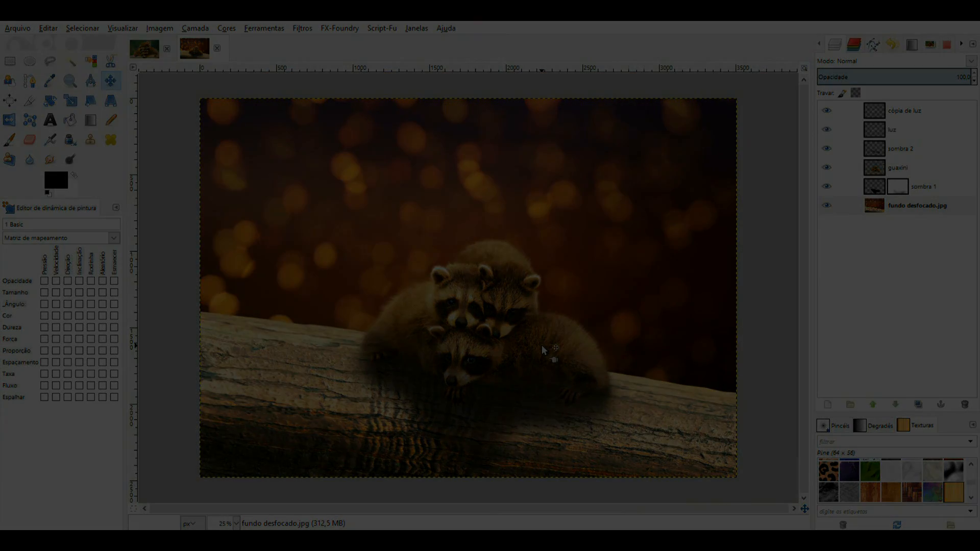